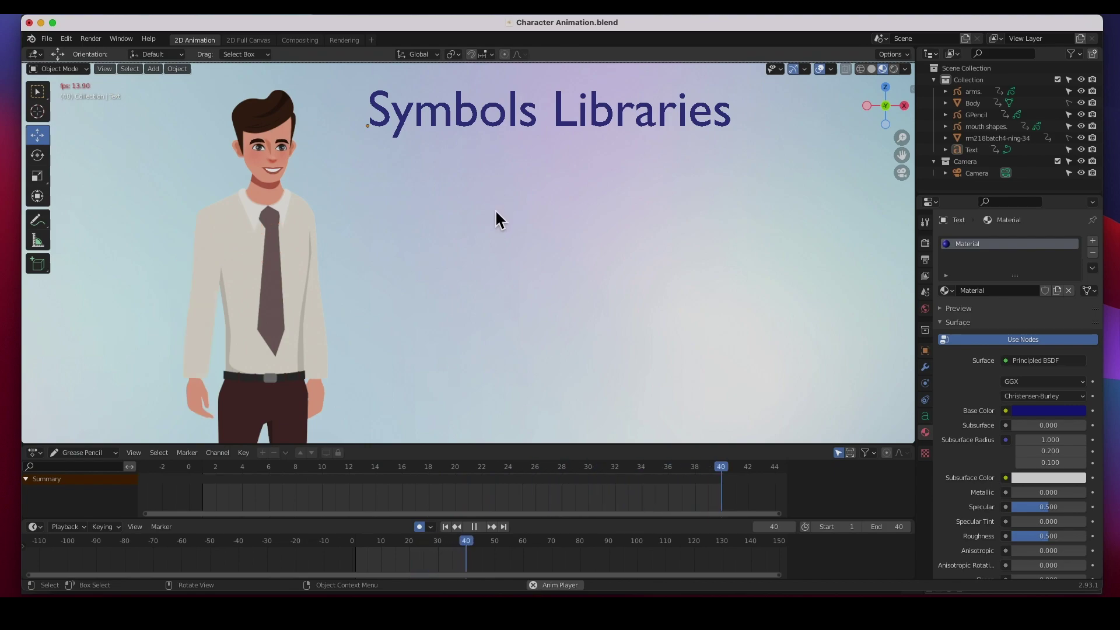
Stop Blender's playback at frame 22 and bring Adobe Animate to the front
{"action": "left_click", "coordinate": [476, 527]}
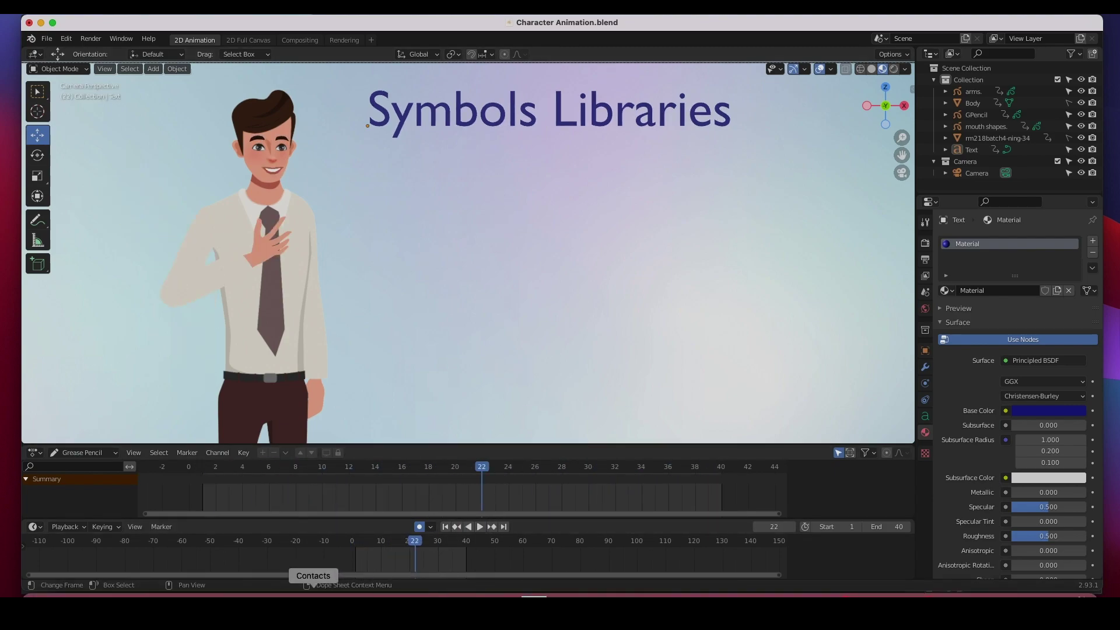
{"action": "left_click", "coordinate": [673, 590]}
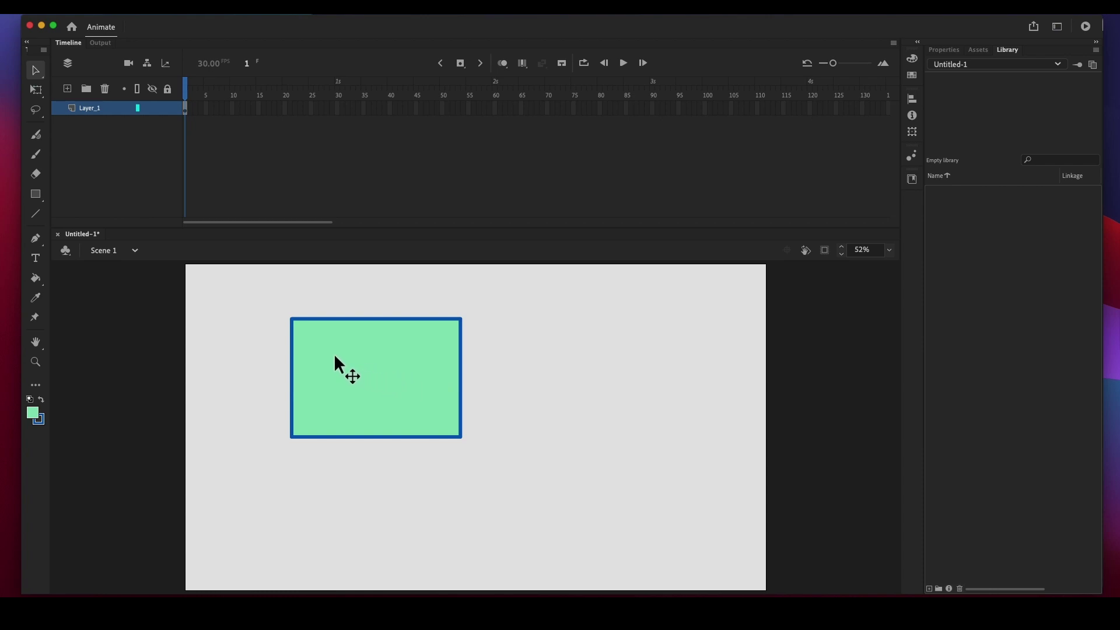
Marquee-select the green rectangle's fill and blue outline on the stage
{"action": "left_click_drag", "start_coordinate": [270, 304], "coordinate": [480, 461]}
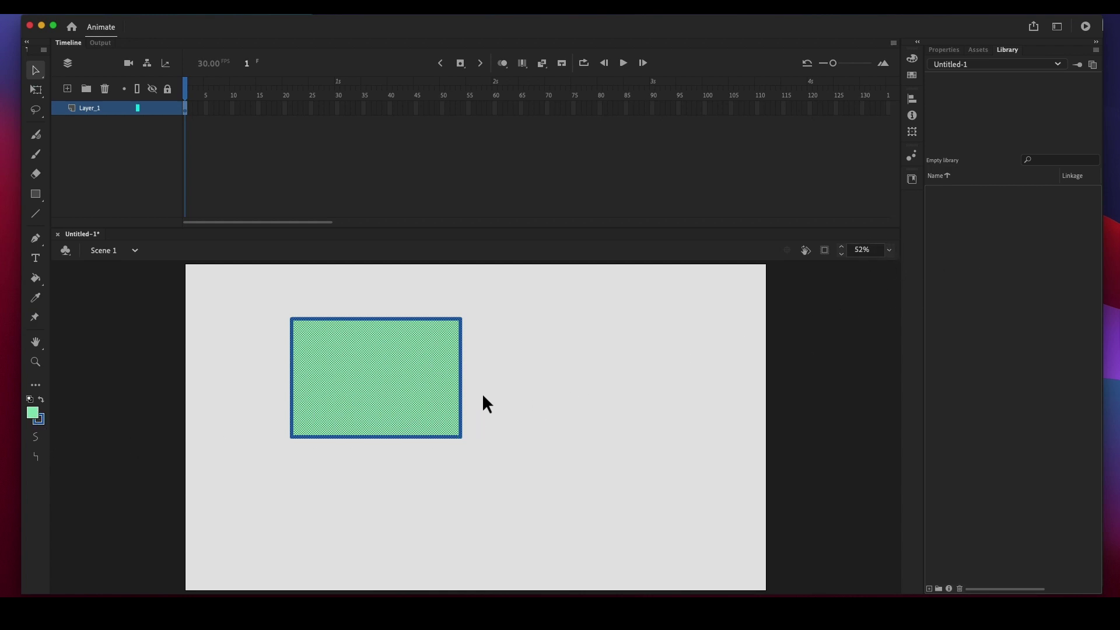
Convert the selected green rectangle into a Movie Clip symbol named 'Box'
{"action": "right_click", "coordinate": [382, 366]}
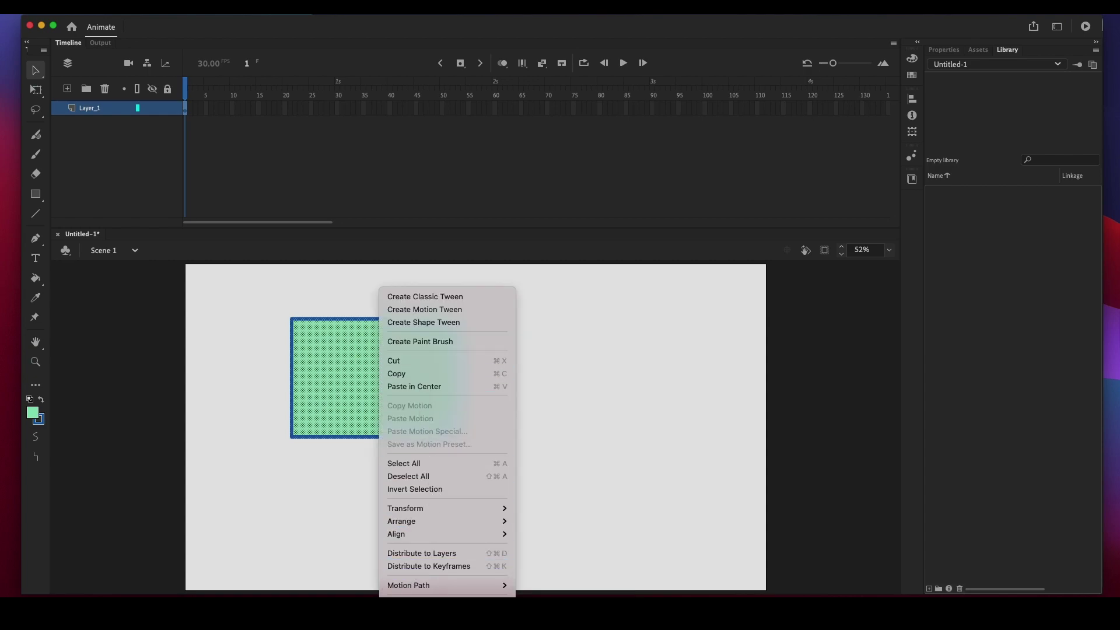
{"action": "left_click", "coordinate": [444, 594]}
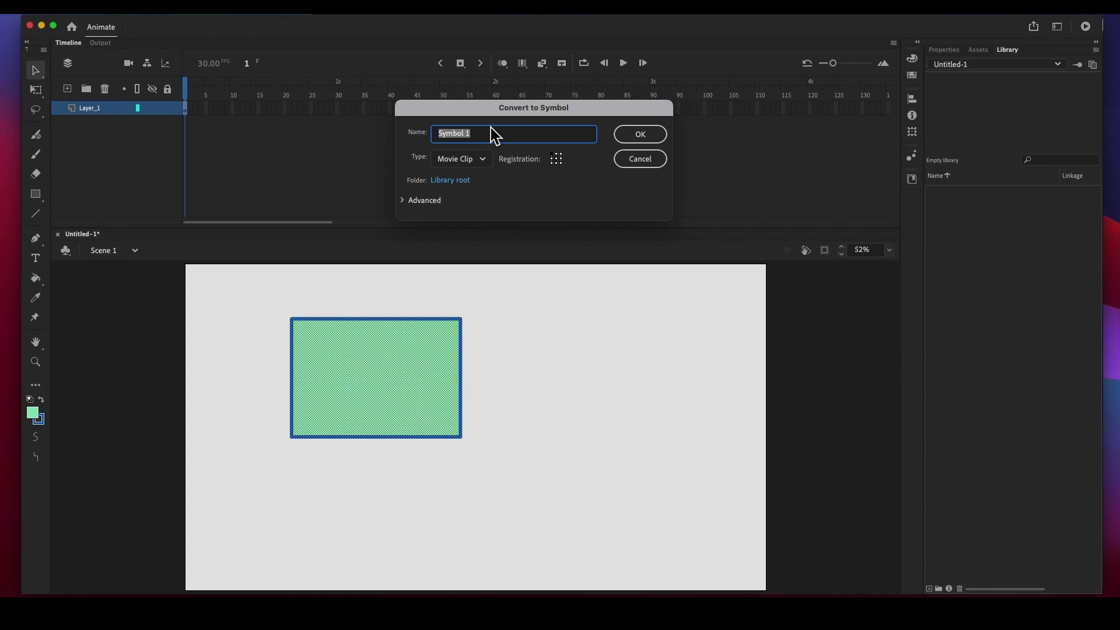
{"action": "type", "text": "Box"}
{"action": "left_click", "coordinate": [639, 138]}
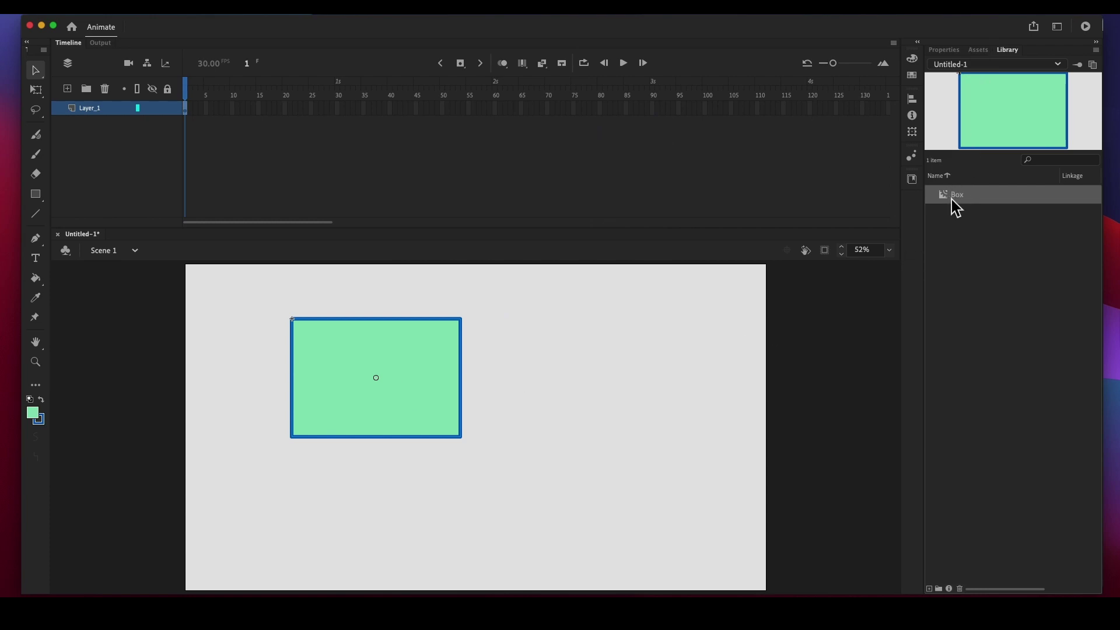
{"action": "left_click", "coordinate": [959, 251]}
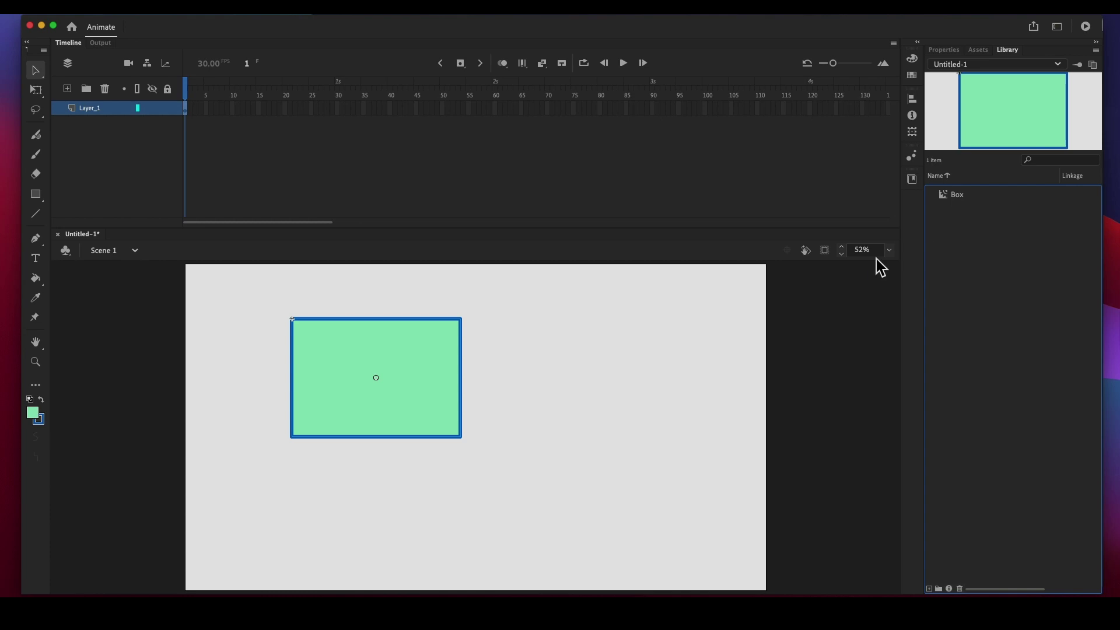
Move the Box instance top-left, add two more Box instances from the Library, then return to Blender
{"action": "left_click_drag", "start_coordinate": [355, 358], "coordinate": [268, 332]}
{"action": "left_click_drag", "start_coordinate": [950, 200], "coordinate": [534, 346]}
{"action": "left_click_drag", "start_coordinate": [957, 197], "coordinate": [607, 403]}
{"action": "left_click", "coordinate": [713, 316]}
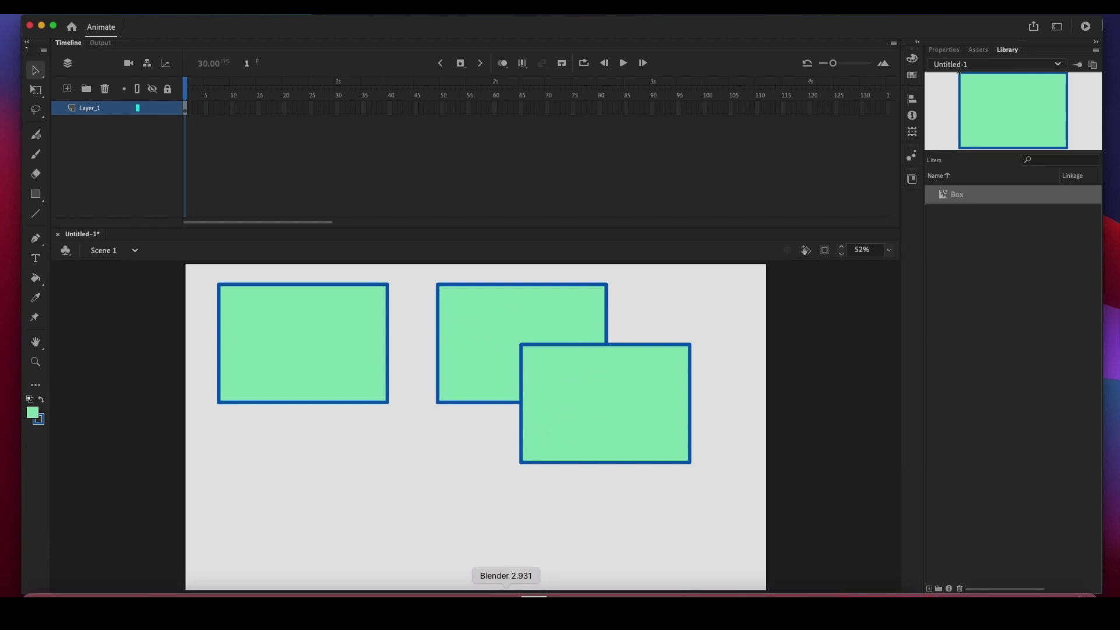
{"action": "left_click", "coordinate": [503, 595]}
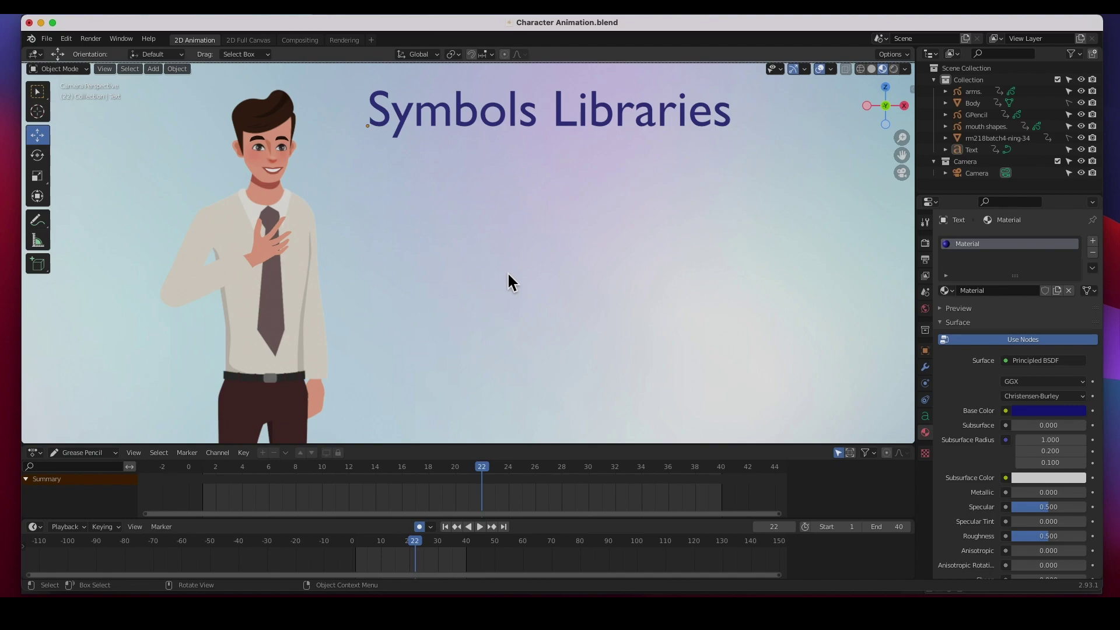
Play the character animation through, then stop it back at frame 1
{"action": "left_click", "coordinate": [481, 527]}
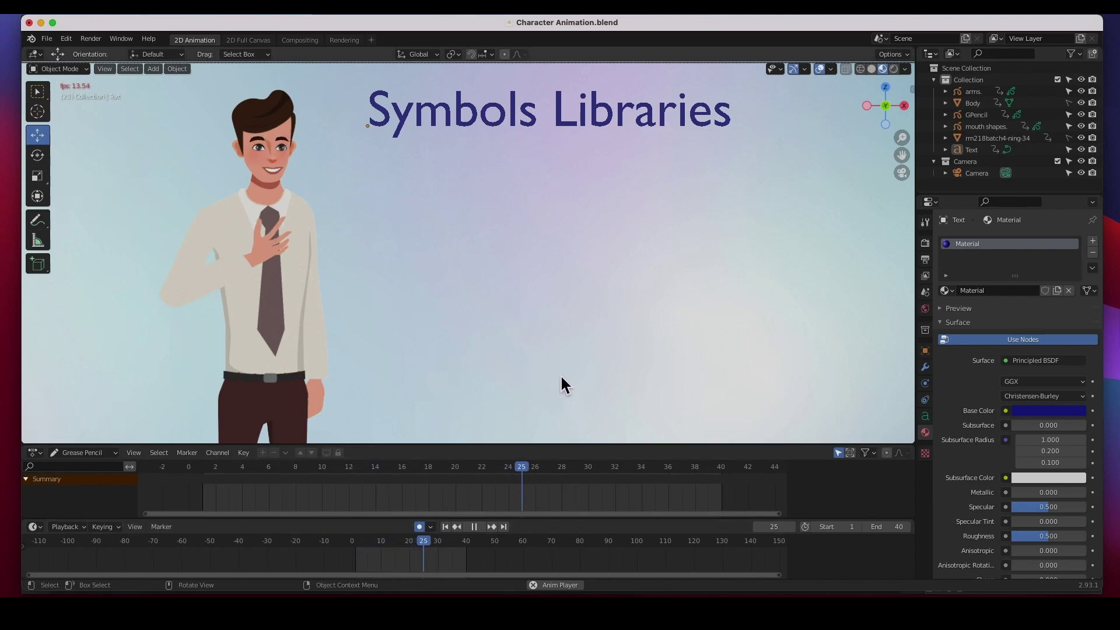
{"action": "left_click", "coordinate": [358, 542]}
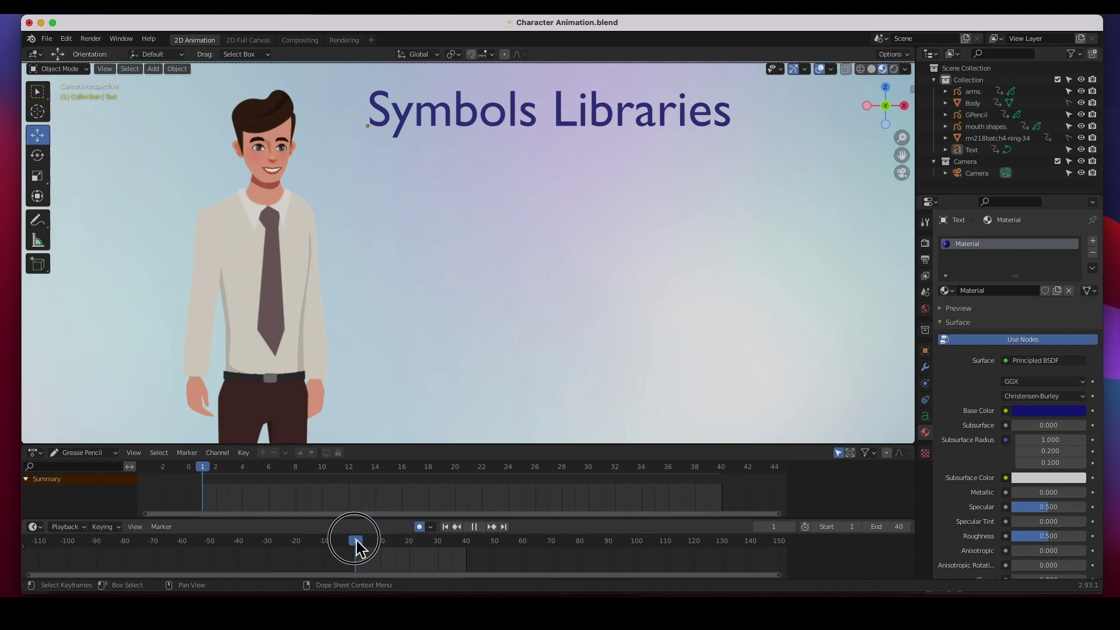
{"action": "key", "text": "Escape"}
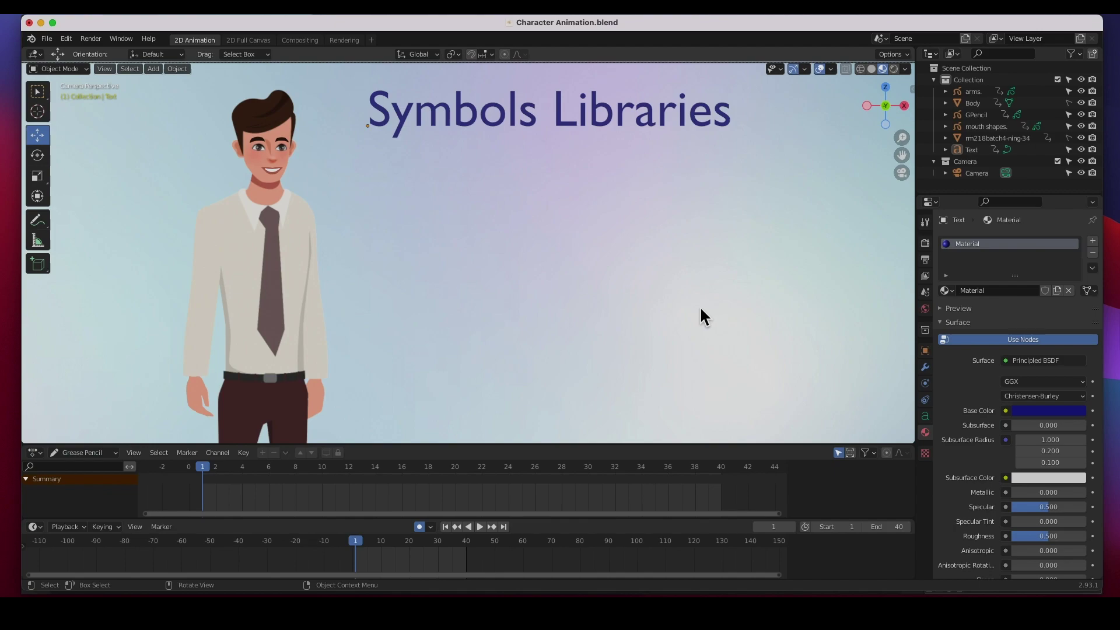
Show the mouth shapes library by turning on its Layer_1 visibility
{"action": "left_click", "coordinate": [275, 173]}
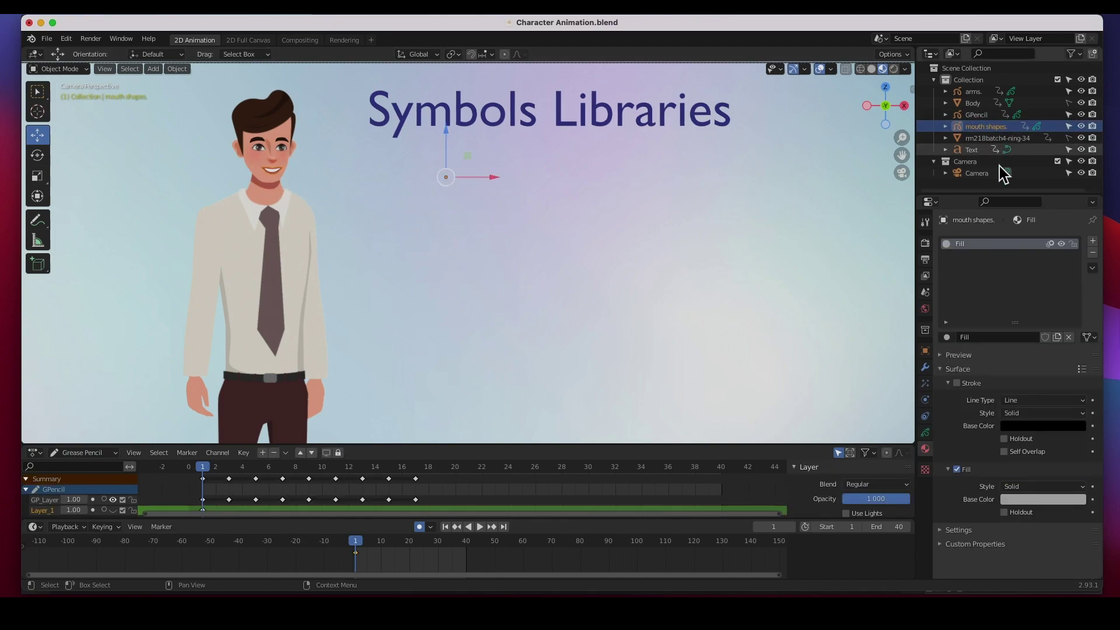
{"action": "left_click", "coordinate": [982, 131]}
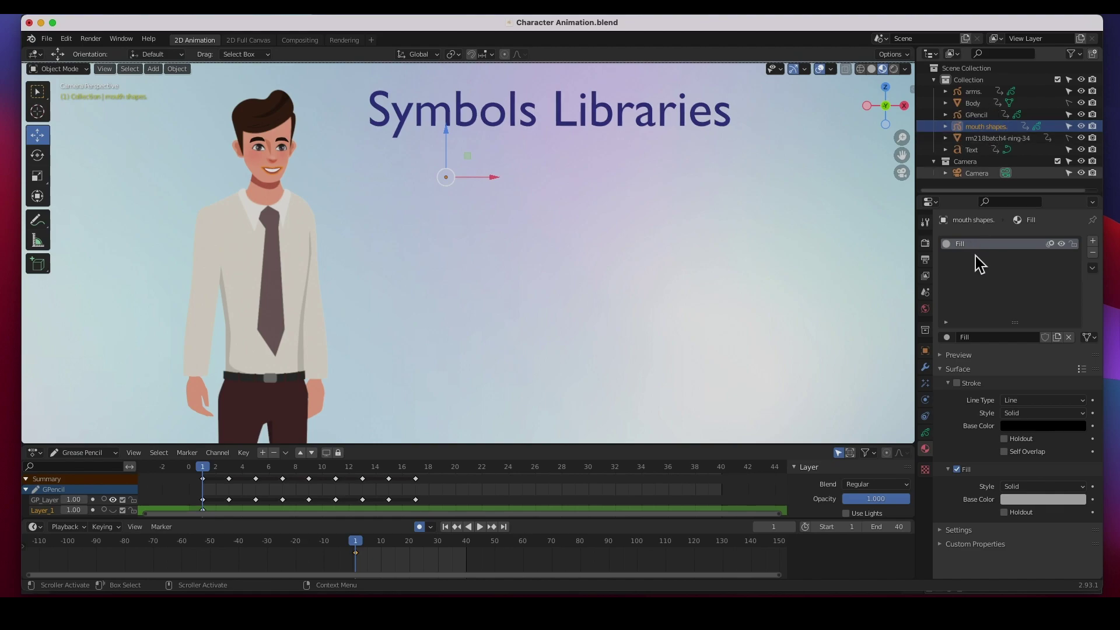
{"action": "left_click", "coordinate": [927, 434]}
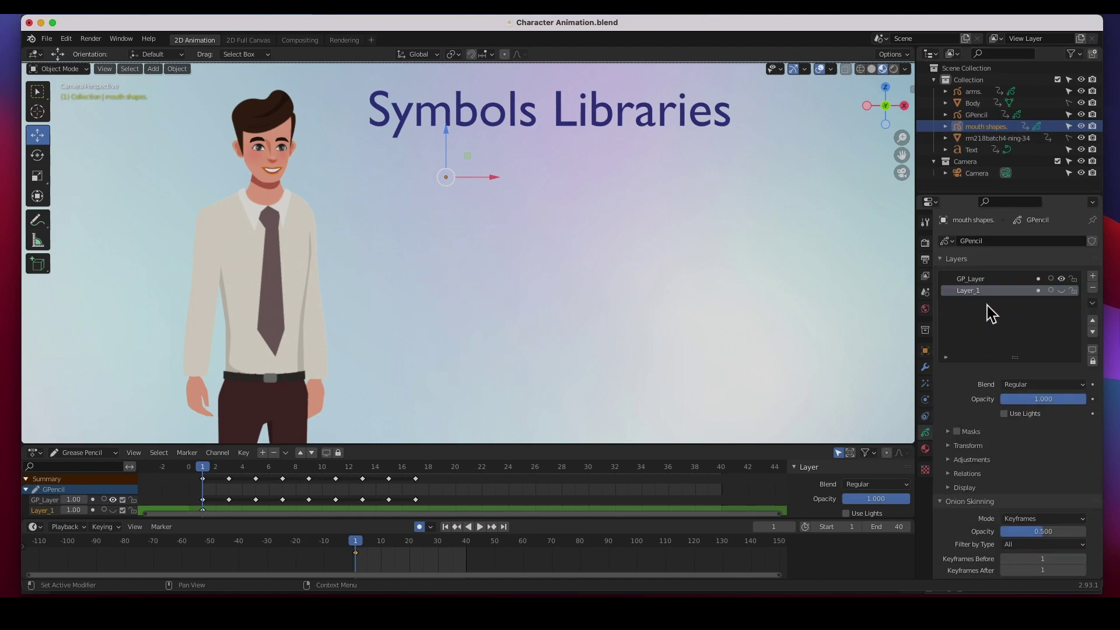
{"action": "left_click", "coordinate": [1061, 290]}
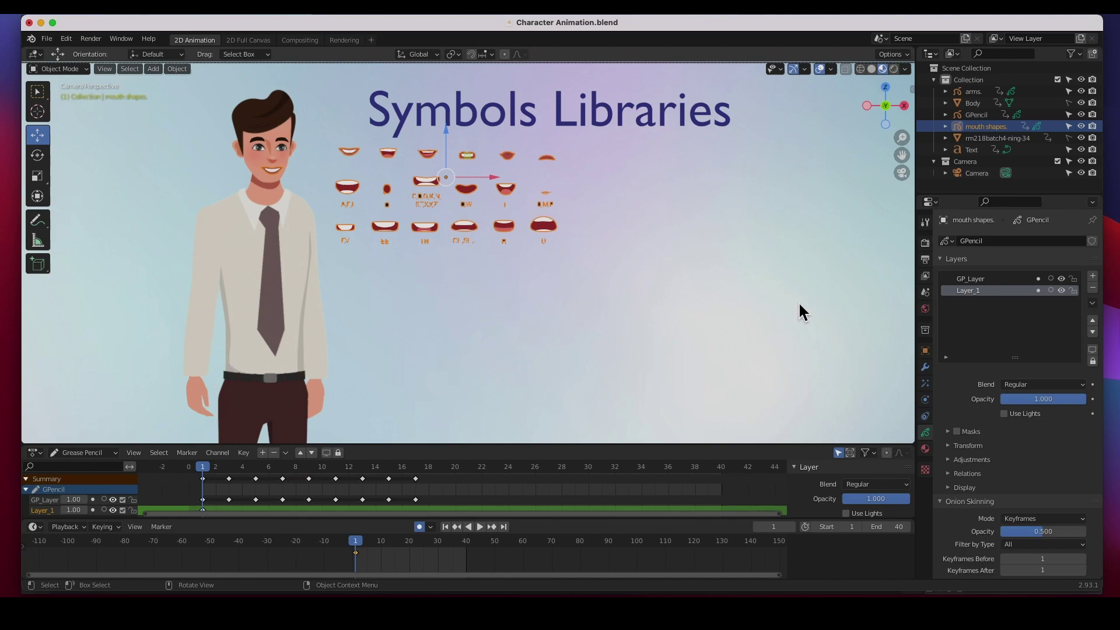
Show the arm poses library layer the same way, then deselect the arms
{"action": "left_click", "coordinate": [205, 301]}
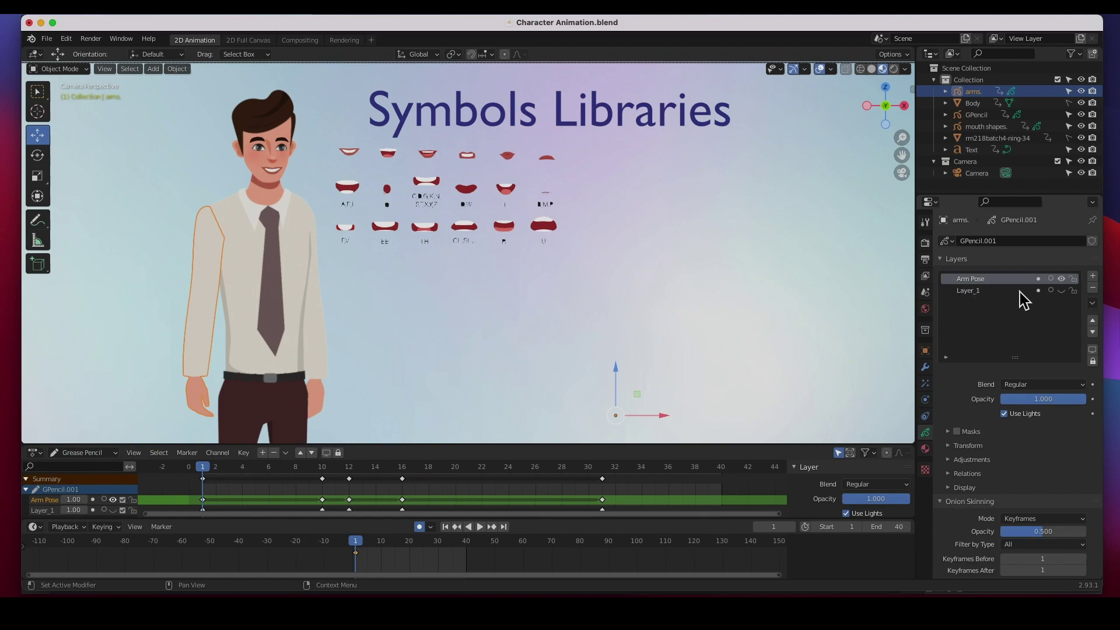
{"action": "left_click", "coordinate": [1063, 292]}
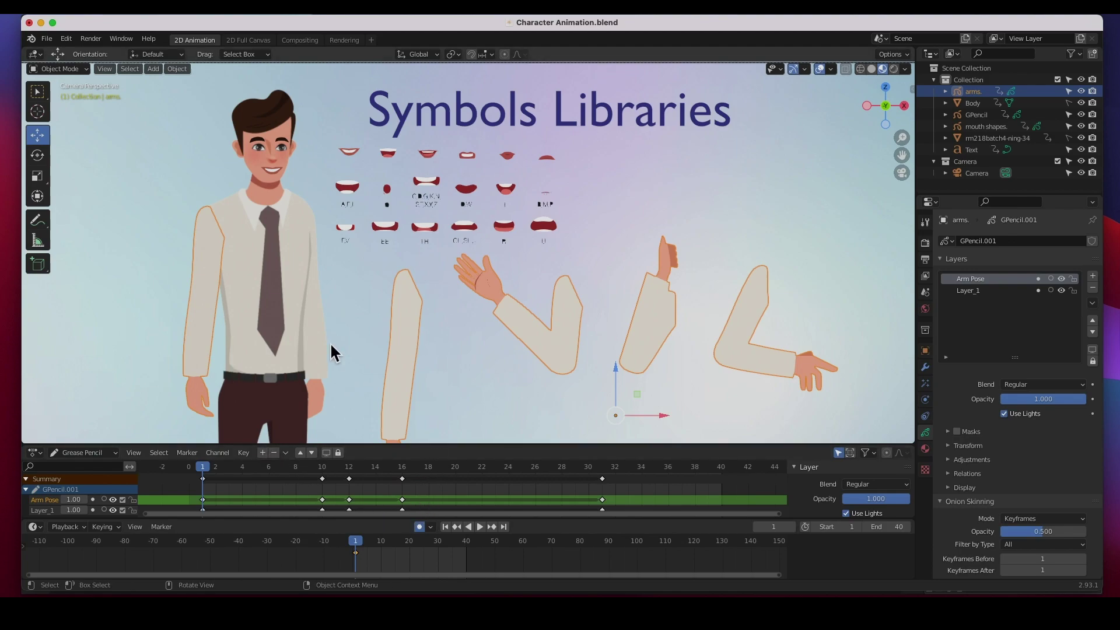
{"action": "left_click", "coordinate": [148, 252]}
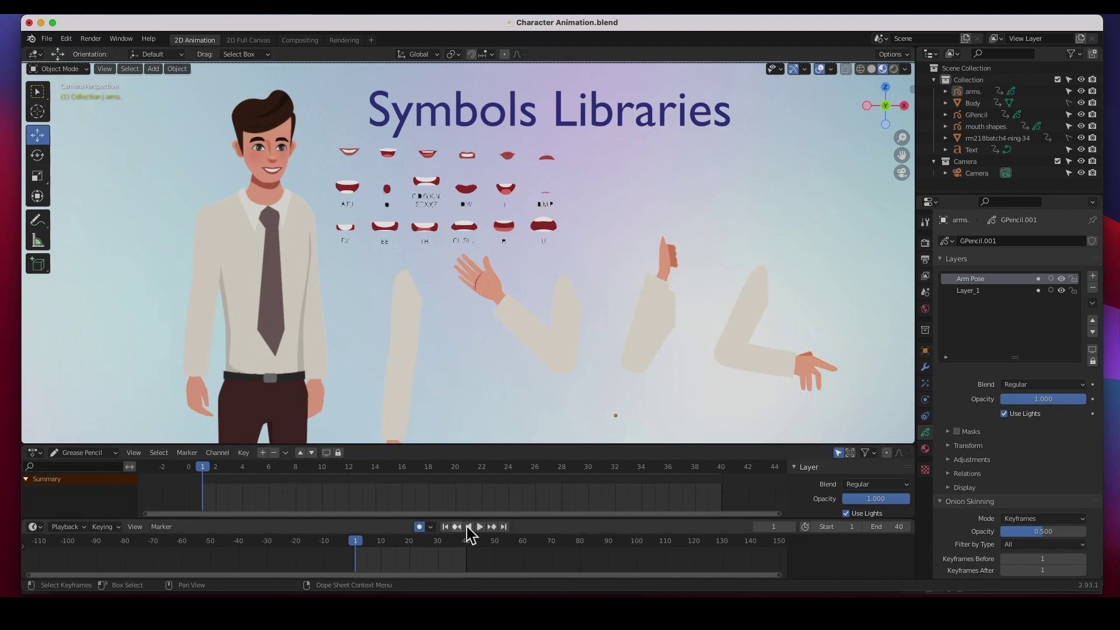
Play the animation, toggling the arm poses layer off and on, and stop at frame 30
{"action": "key", "text": "space"}
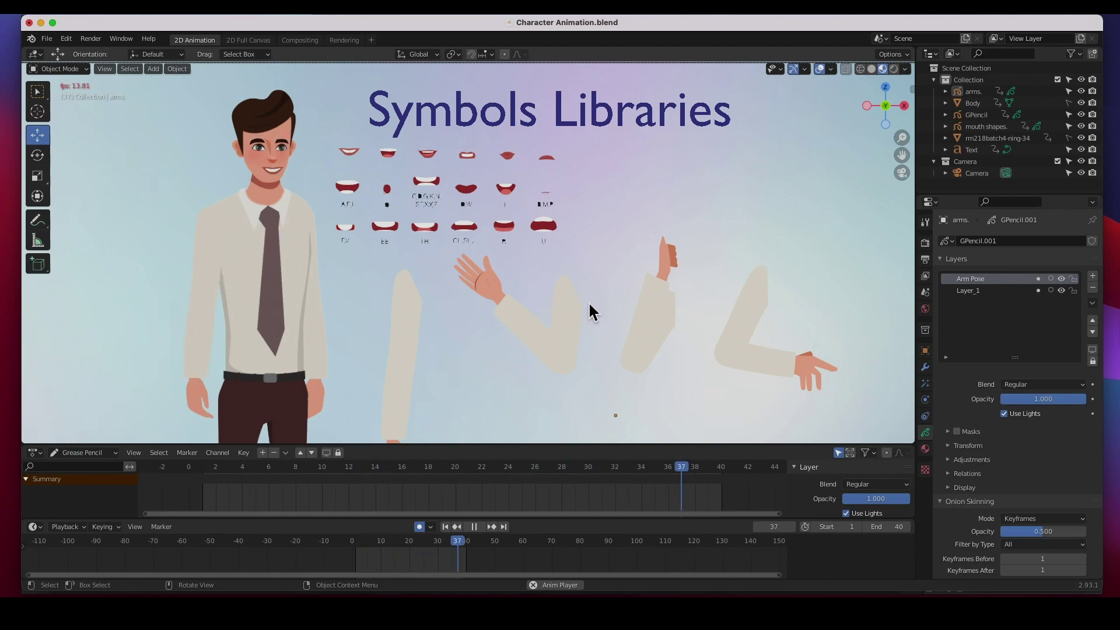
{"action": "left_click", "coordinate": [1062, 291]}
{"action": "left_click", "coordinate": [1062, 290]}
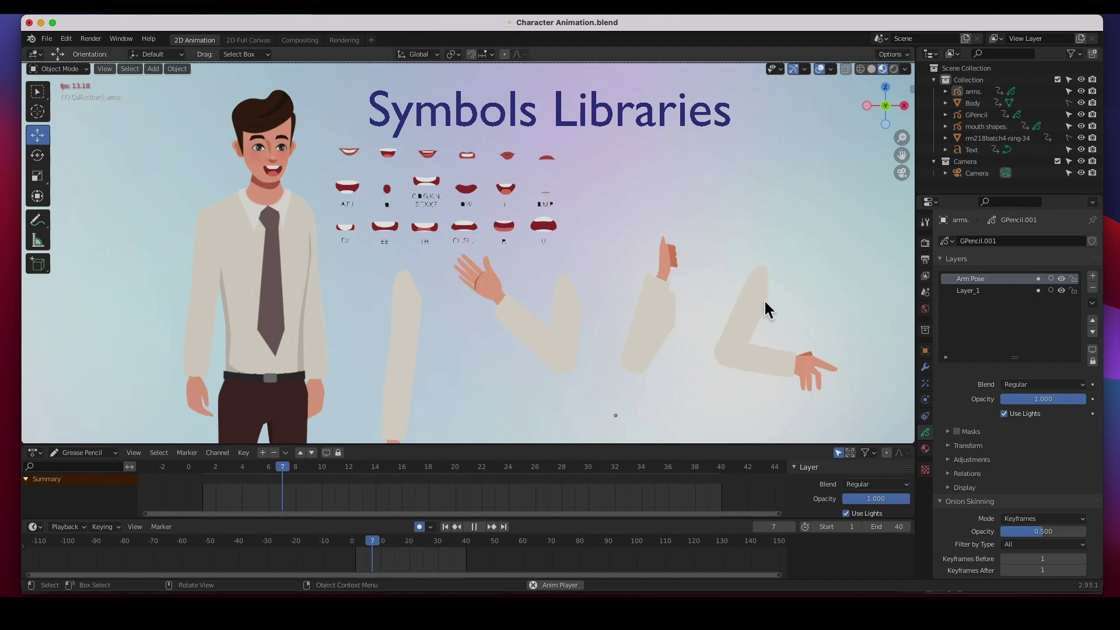
{"action": "key", "text": "space"}
Save Character Animation.blend and bring up the File > Open Recent list
{"action": "key", "text": "super+s"}
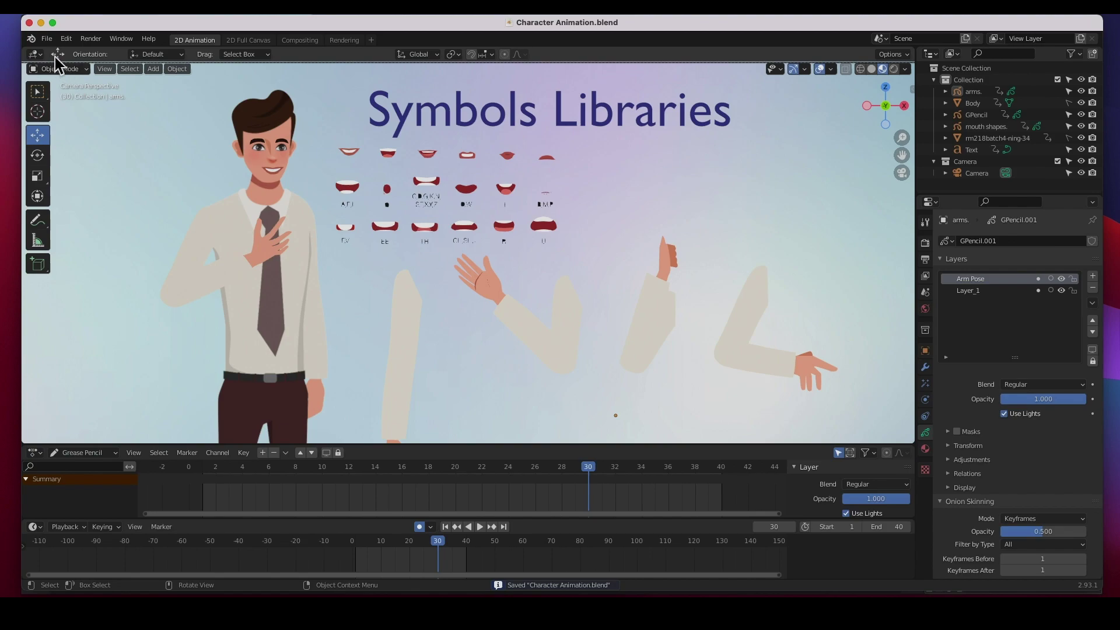
{"action": "left_click", "coordinate": [47, 39]}
{"action": "mouse_move", "coordinate": [88, 75]}
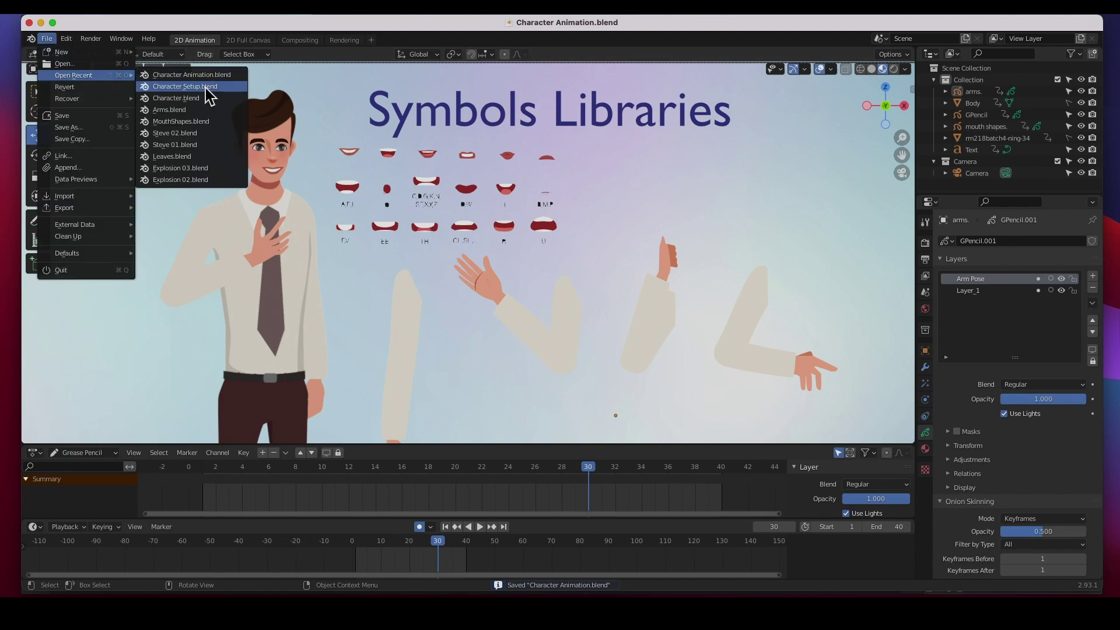
Open Character Setup.blend, select the mouth shapes object, and briefly play the animation
{"action": "left_click", "coordinate": [185, 86]}
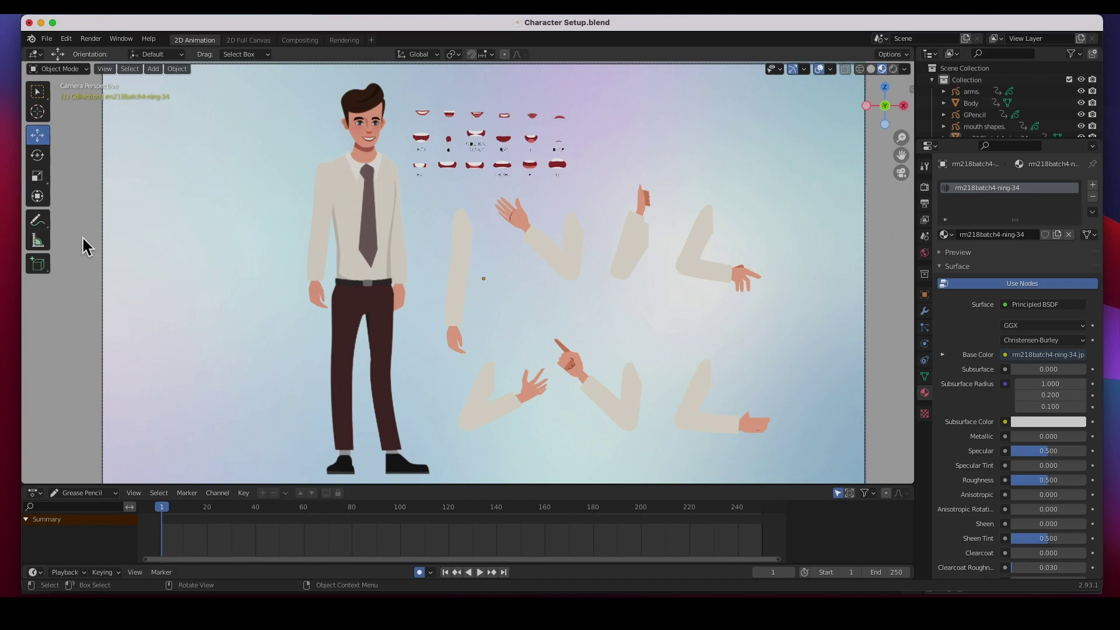
{"action": "left_click", "coordinate": [422, 143]}
{"action": "left_click", "coordinate": [476, 135]}
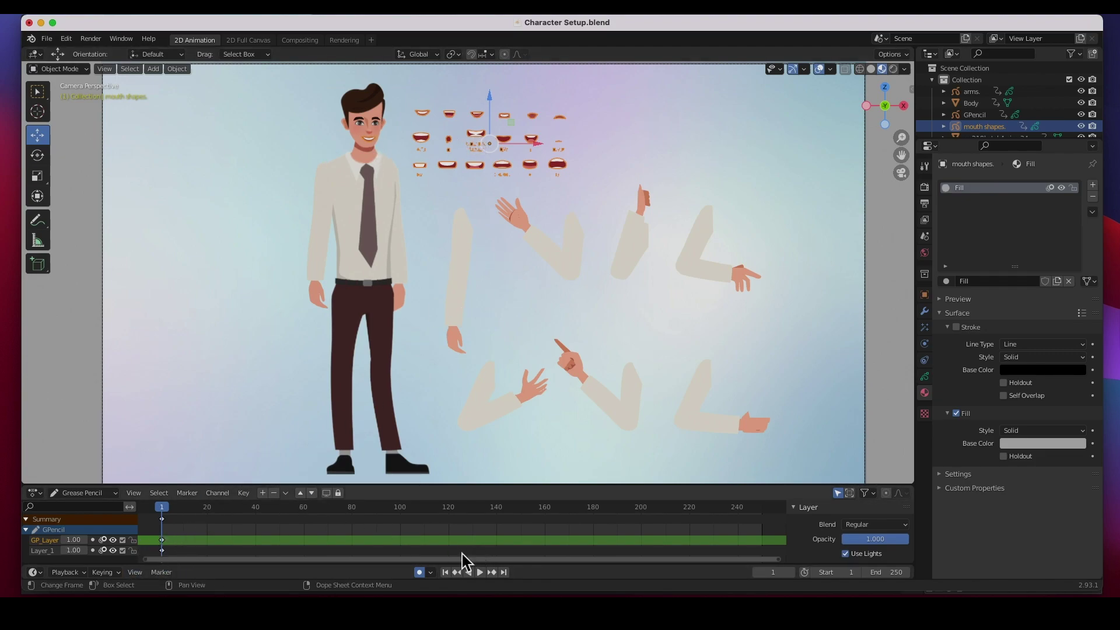
{"action": "left_click", "coordinate": [480, 573]}
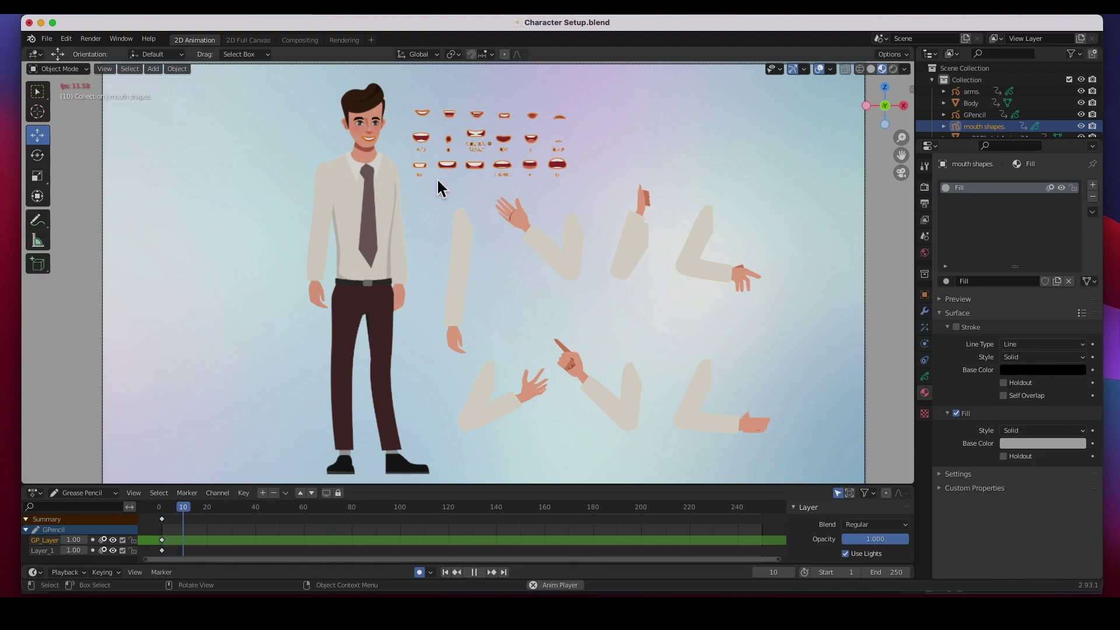
{"action": "left_click", "coordinate": [474, 574]}
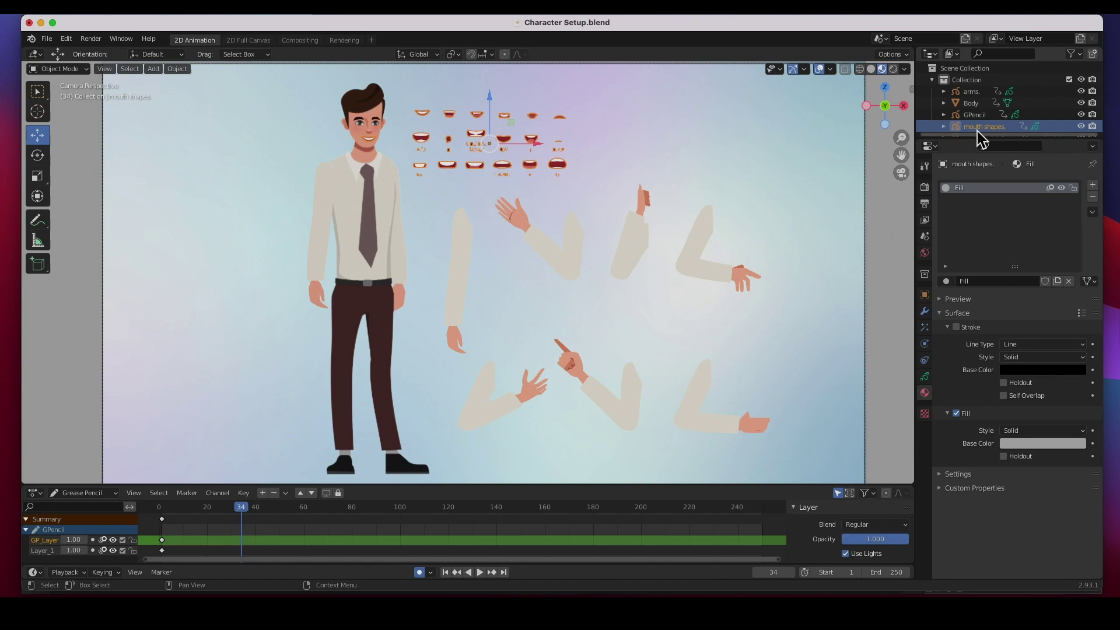
Delete the mouth shapes object and the set of arm poses
{"action": "key", "text": "Delete"}
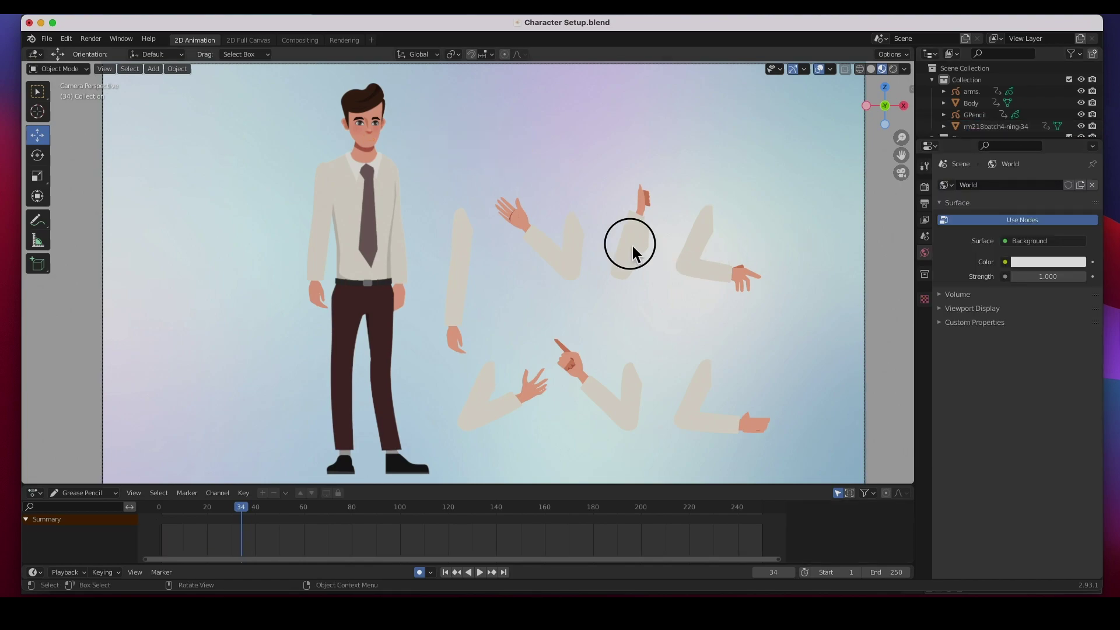
{"action": "left_click", "coordinate": [632, 247]}
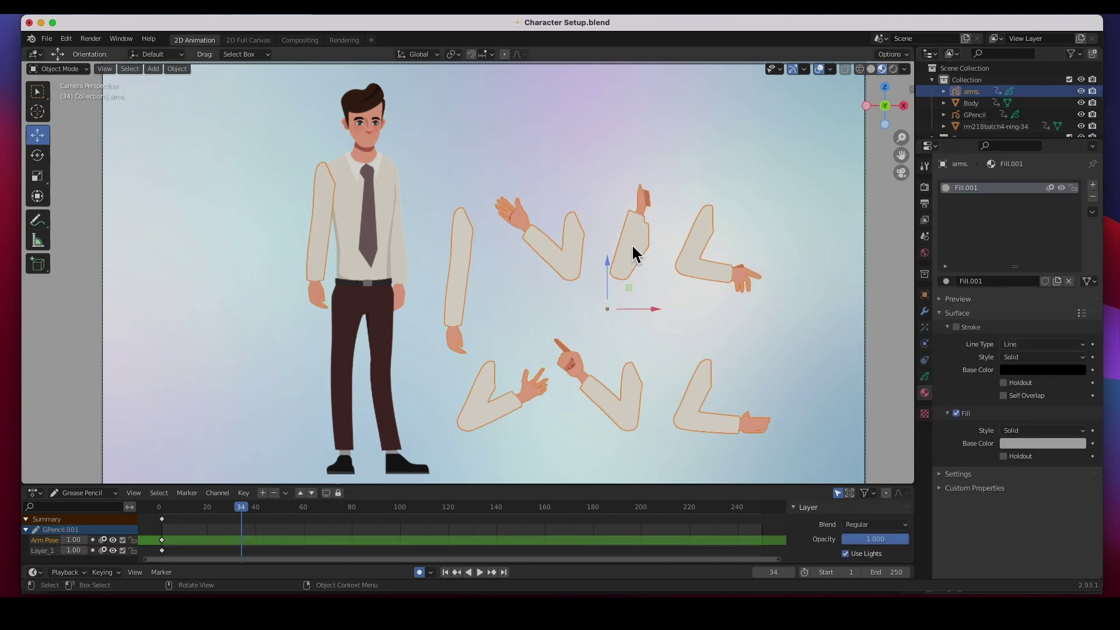
{"action": "key", "text": "Delete"}
Open Arms.blend from recent files, discarding unsaved changes to Character Setup
{"action": "left_click", "coordinate": [46, 39]}
{"action": "mouse_move", "coordinate": [64, 76]}
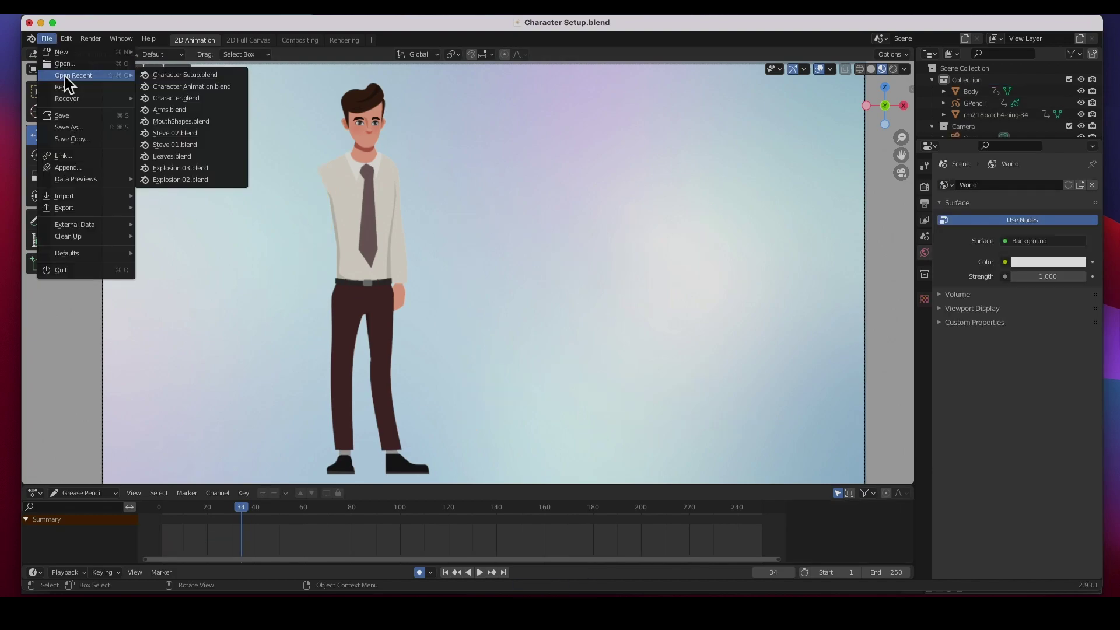
{"action": "left_click", "coordinate": [169, 109]}
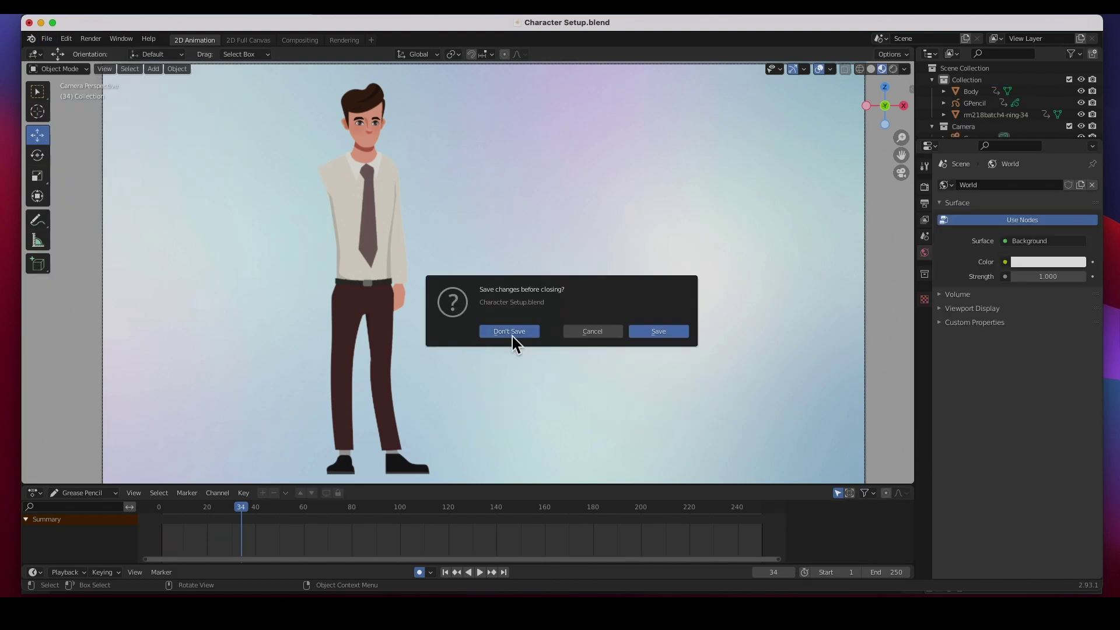
{"action": "left_click", "coordinate": [513, 335]}
Look over Arms.blend, then open MouthShapes.blend from recent files and zoom out on its mouth grid
{"action": "scroll", "coordinate": [508, 321], "scroll_direction": "up", "scroll_amount": 2}
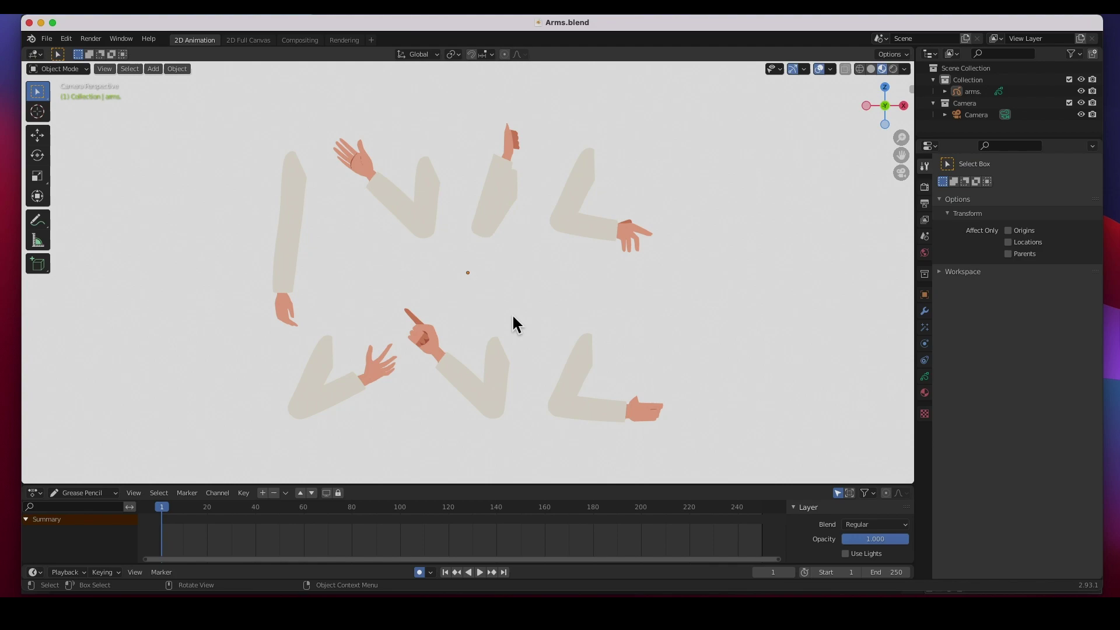
{"action": "left_click", "coordinate": [75, 78]}
{"action": "left_click", "coordinate": [77, 80]}
{"action": "left_click", "coordinate": [47, 38]}
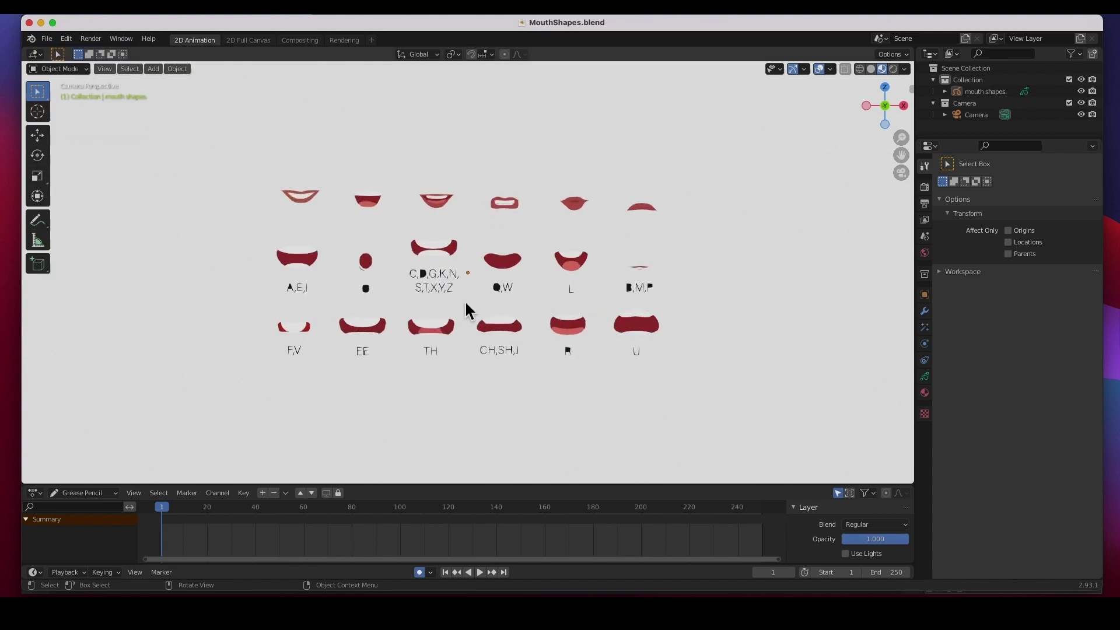
{"action": "scroll", "coordinate": [528, 237], "scroll_direction": "down", "scroll_amount": 3}
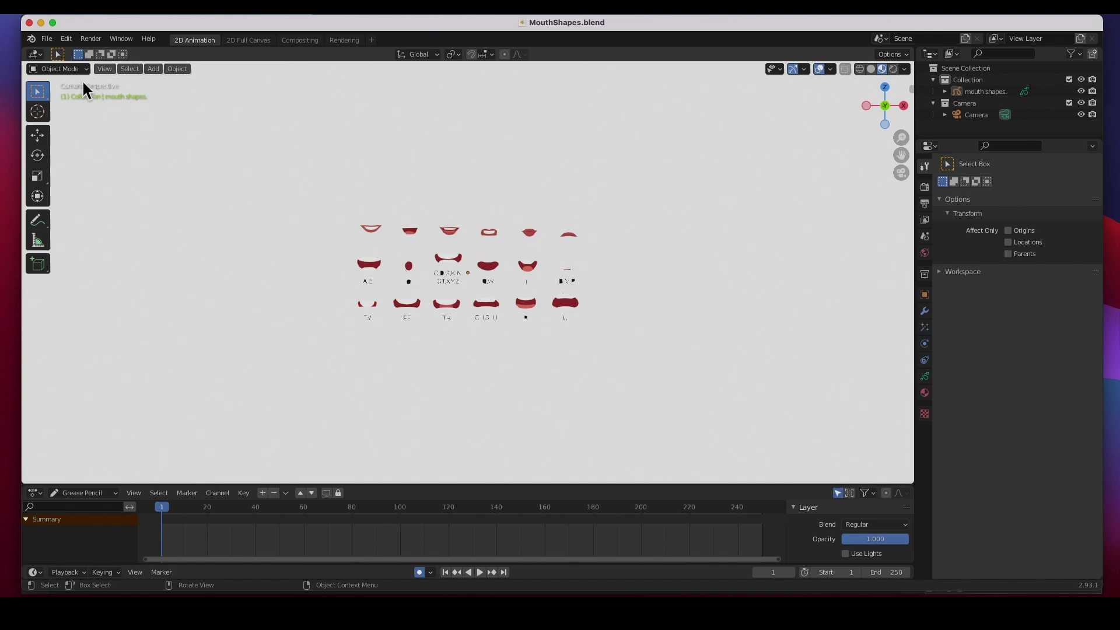
{"action": "left_click", "coordinate": [47, 39]}
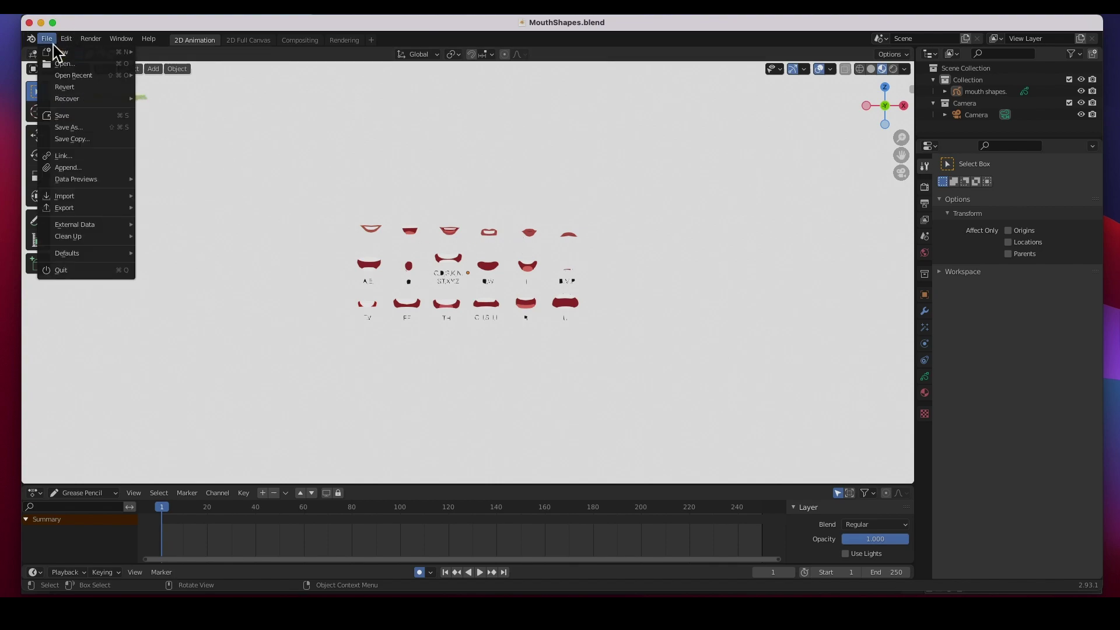
Reopen Character Setup.blend and delete its sheet of mouth shapes
{"action": "mouse_move", "coordinate": [58, 76]}
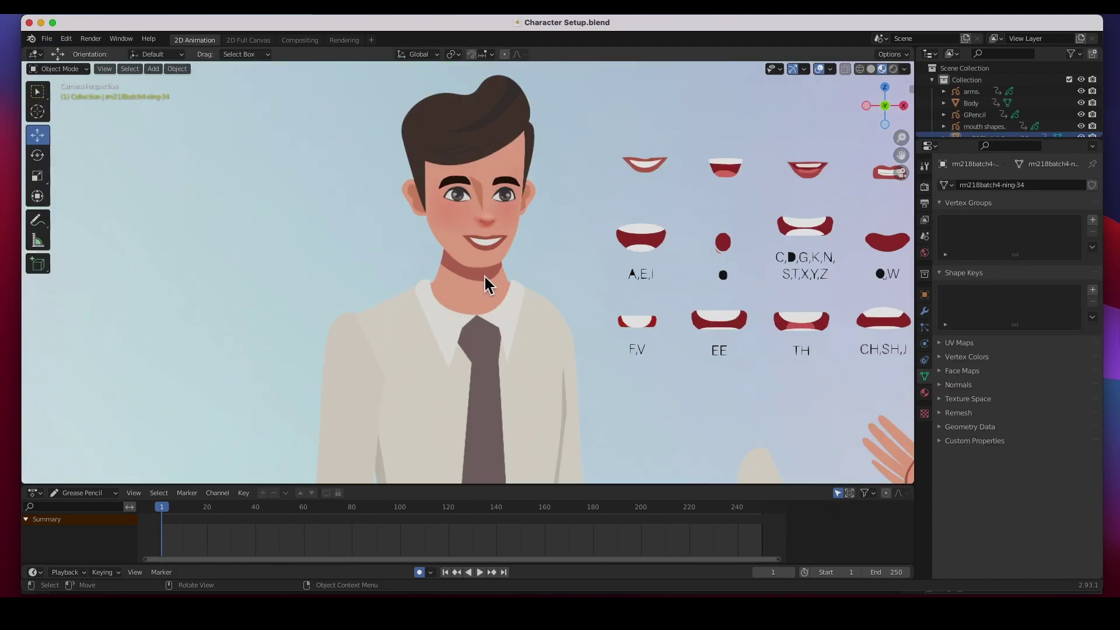
{"action": "scroll", "coordinate": [511, 268], "scroll_direction": "right", "scroll_amount": 5}
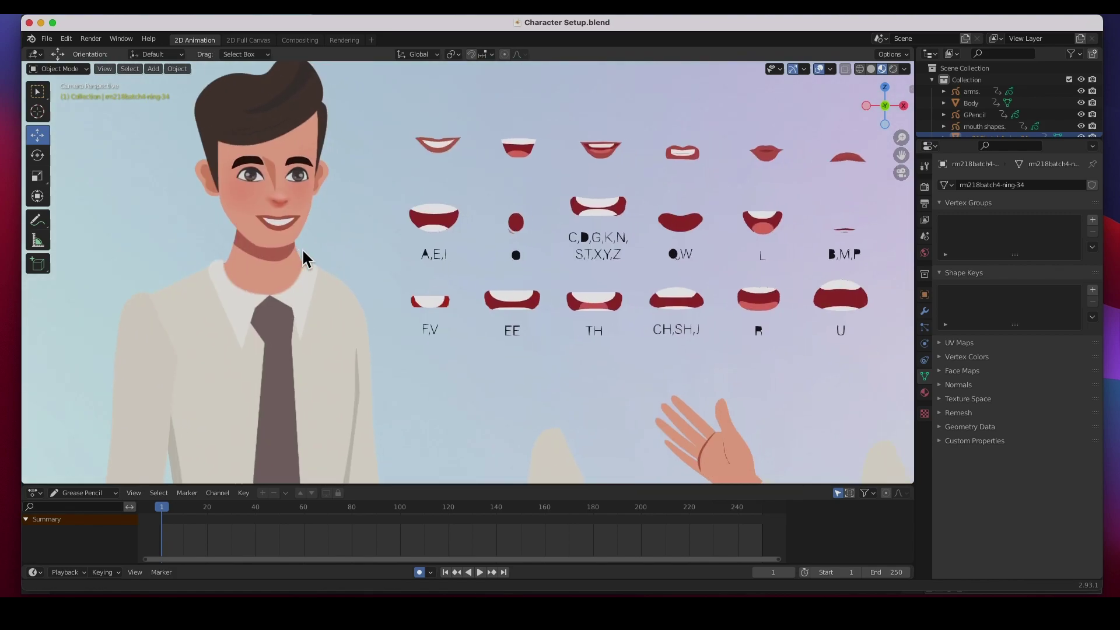
{"action": "left_click", "coordinate": [428, 221]}
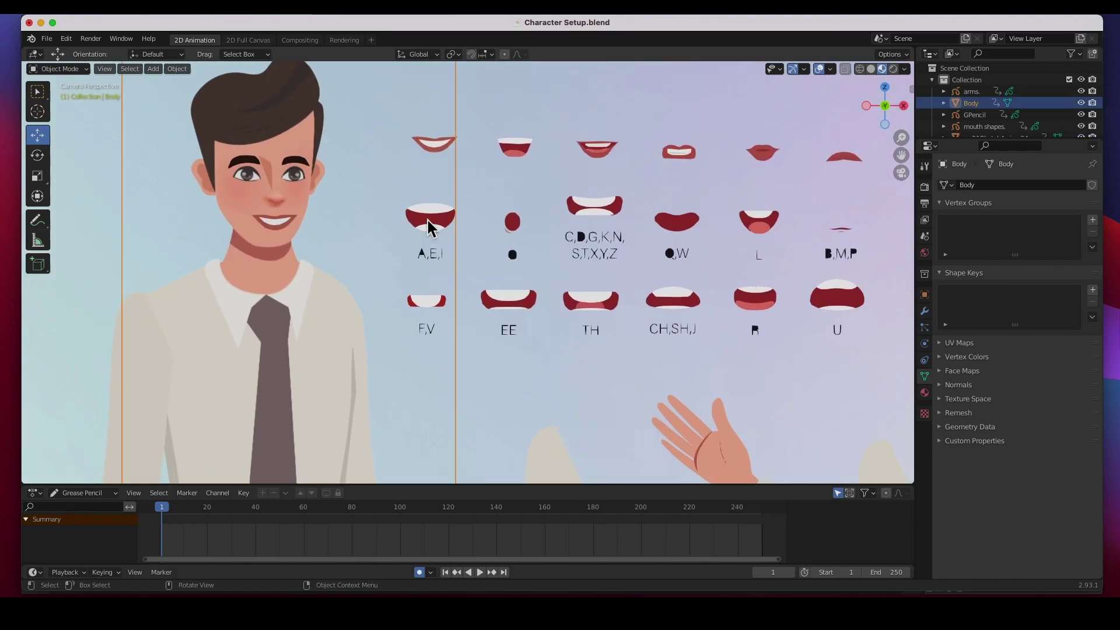
{"action": "left_click", "coordinate": [591, 212]}
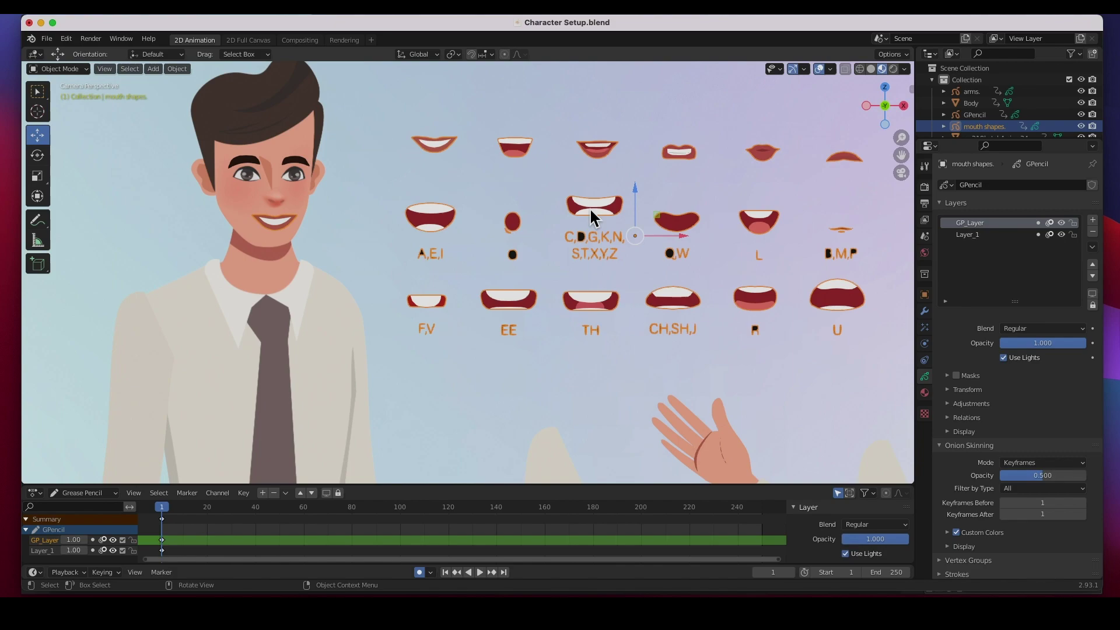
{"action": "key", "text": "Delete"}
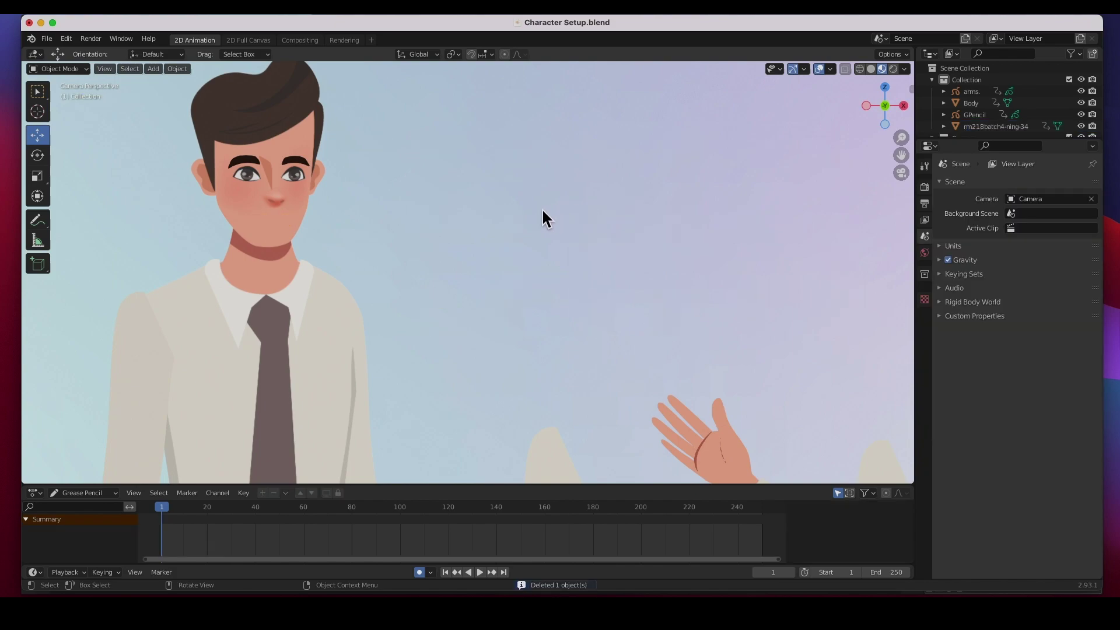
Pan across the scene and select the background image plane
{"action": "scroll", "coordinate": [492, 245], "scroll_direction": "down", "scroll_amount": 2}
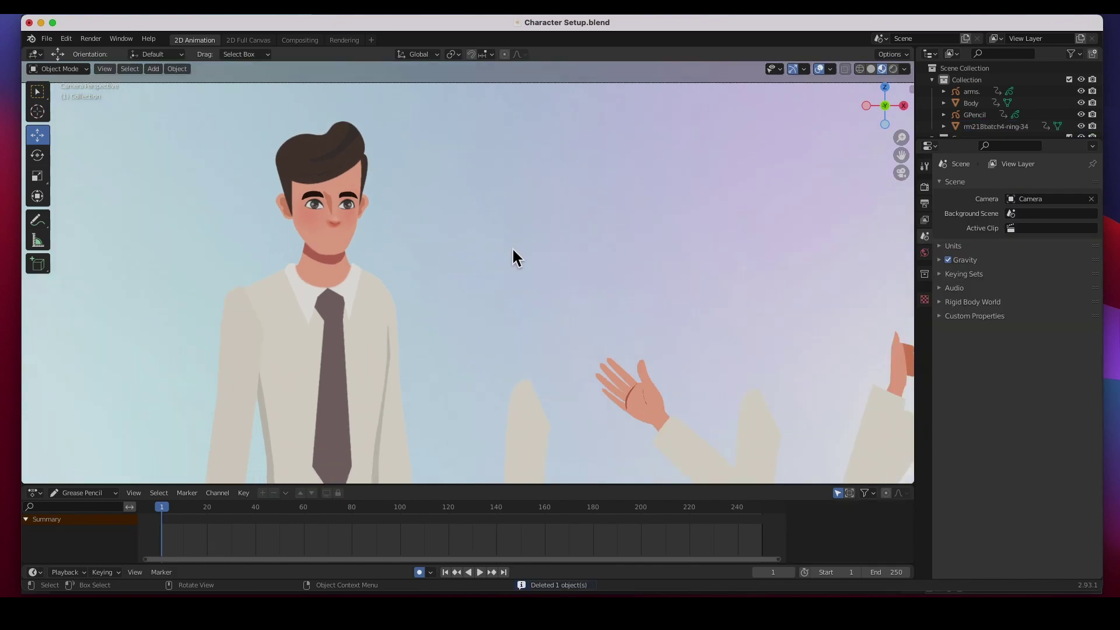
{"action": "middle_click_drag", "start_coordinate": [512, 246], "coordinate": [439, 218], "text": "shift"}
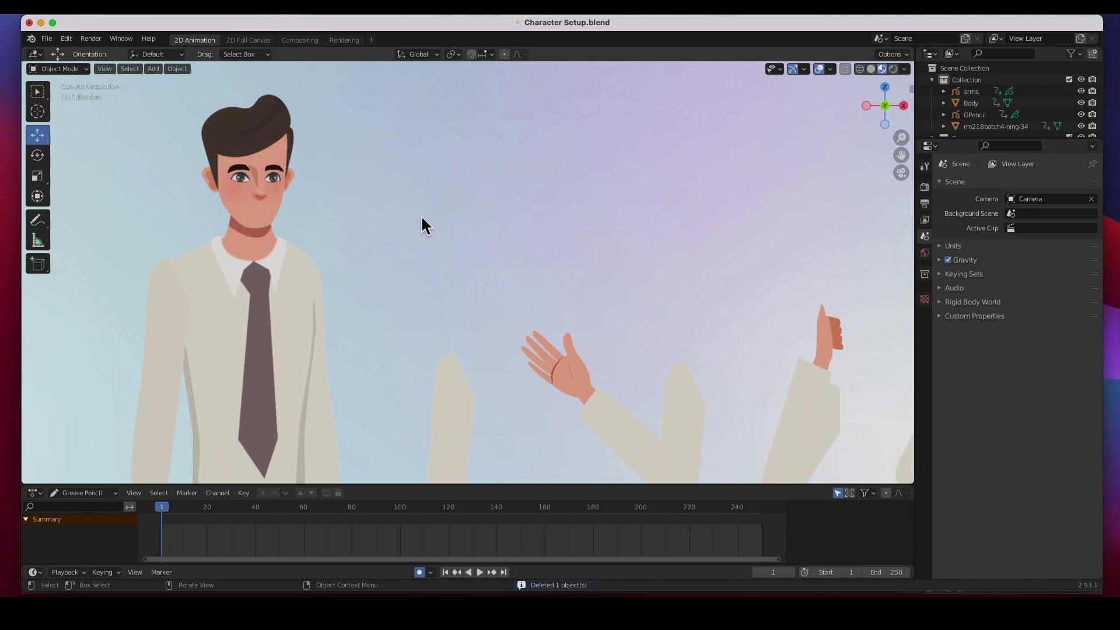
{"action": "left_click", "coordinate": [366, 229]}
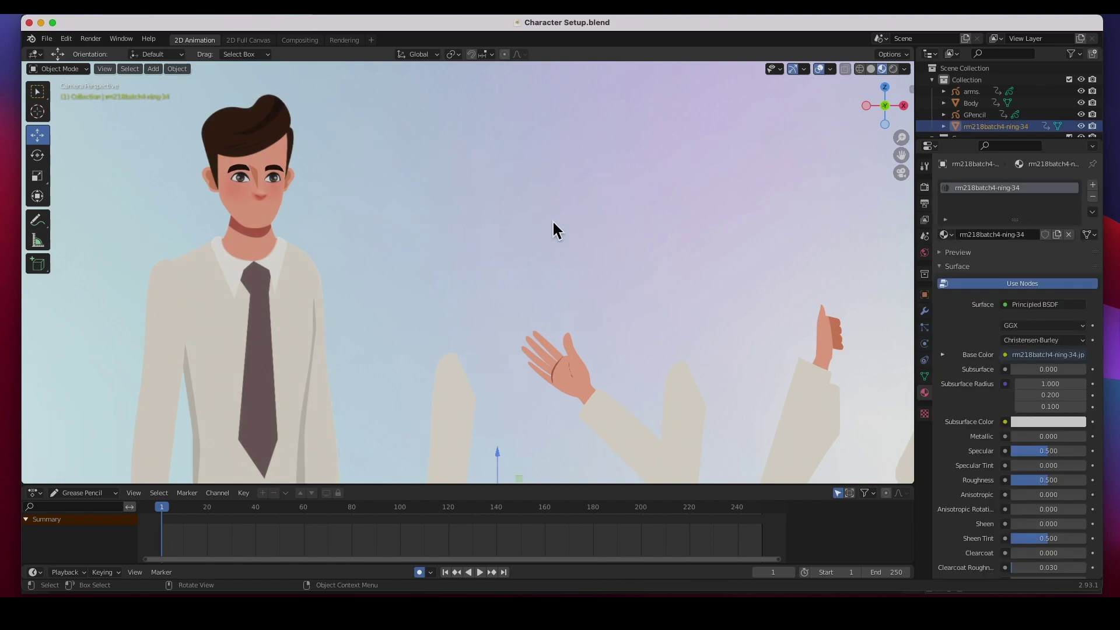
{"action": "left_click", "coordinate": [50, 41]}
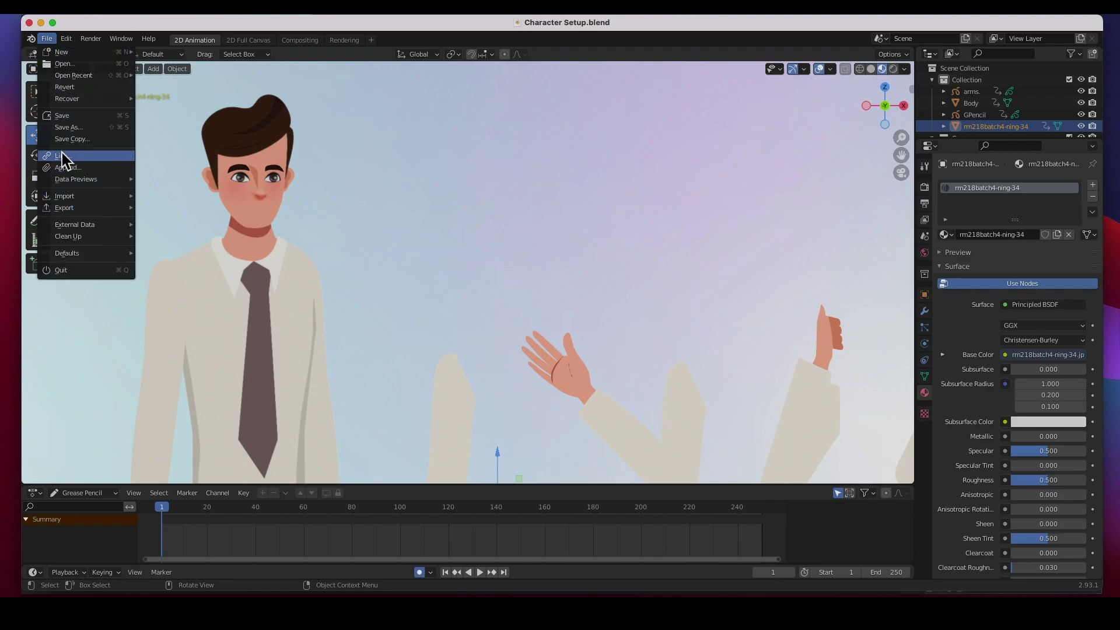
Append the mouth shapes object from MouthShapes.blend's Object folder
{"action": "left_click", "coordinate": [67, 168]}
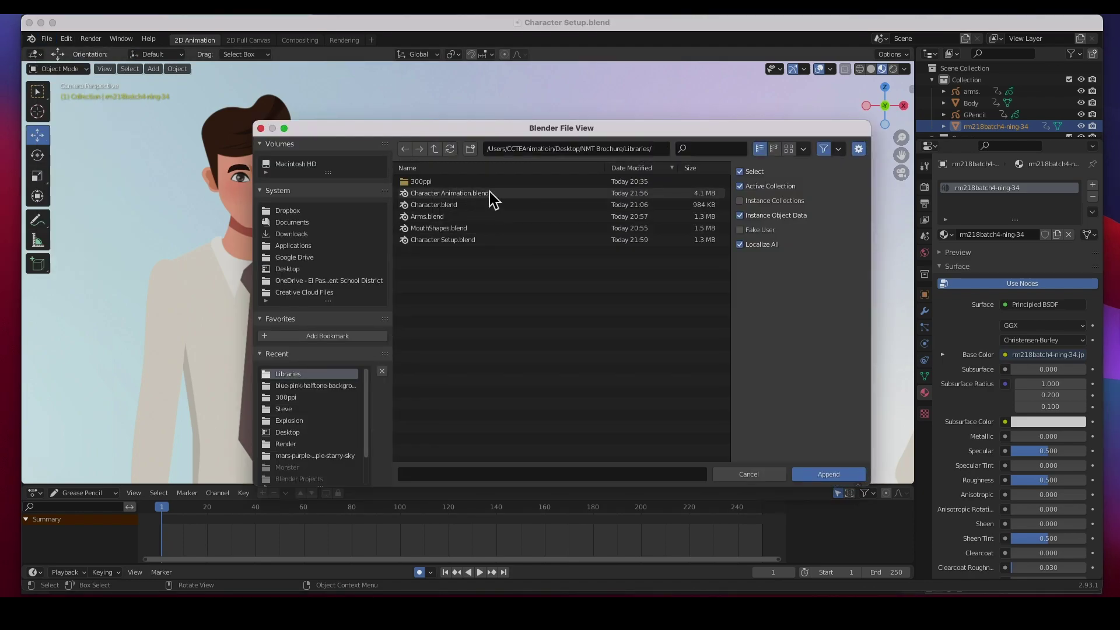
{"action": "left_click", "coordinate": [432, 231]}
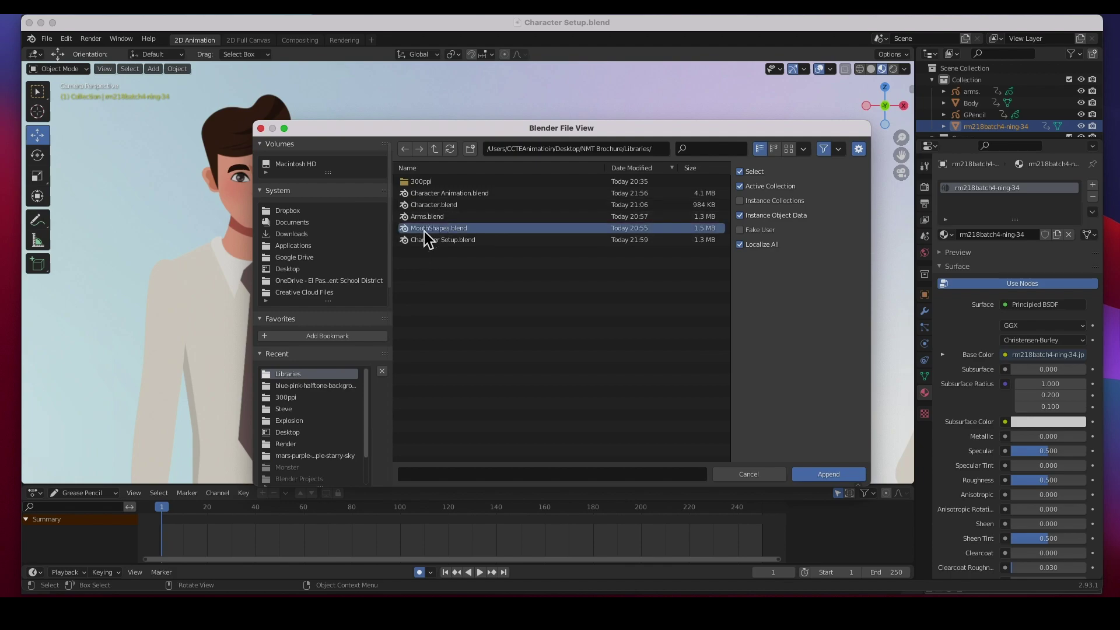
{"action": "double_click", "coordinate": [436, 234]}
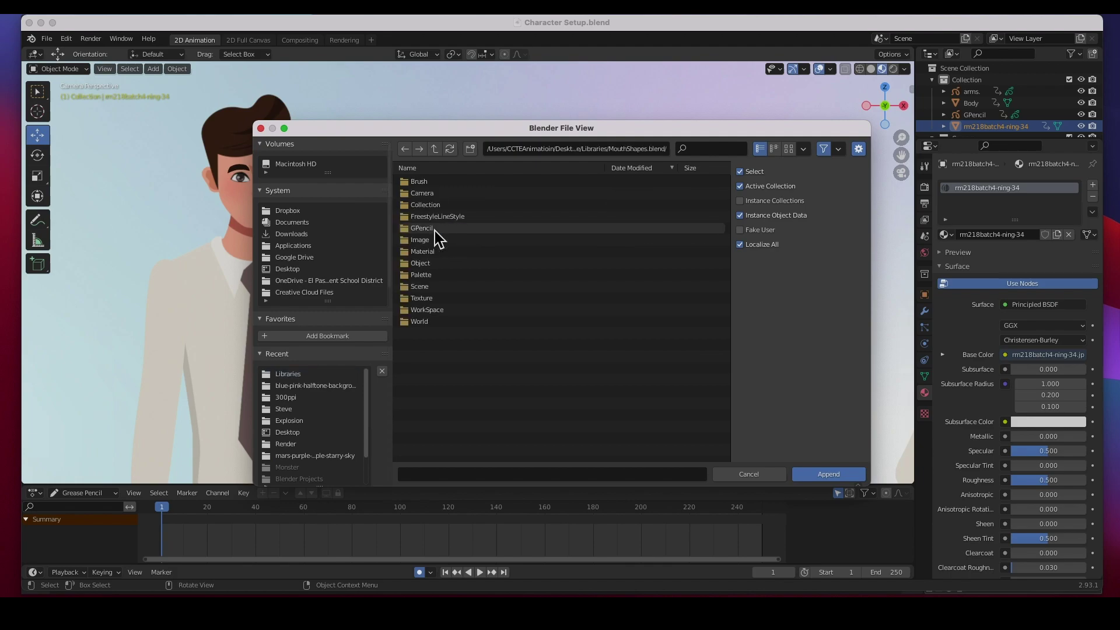
{"action": "double_click", "coordinate": [421, 264]}
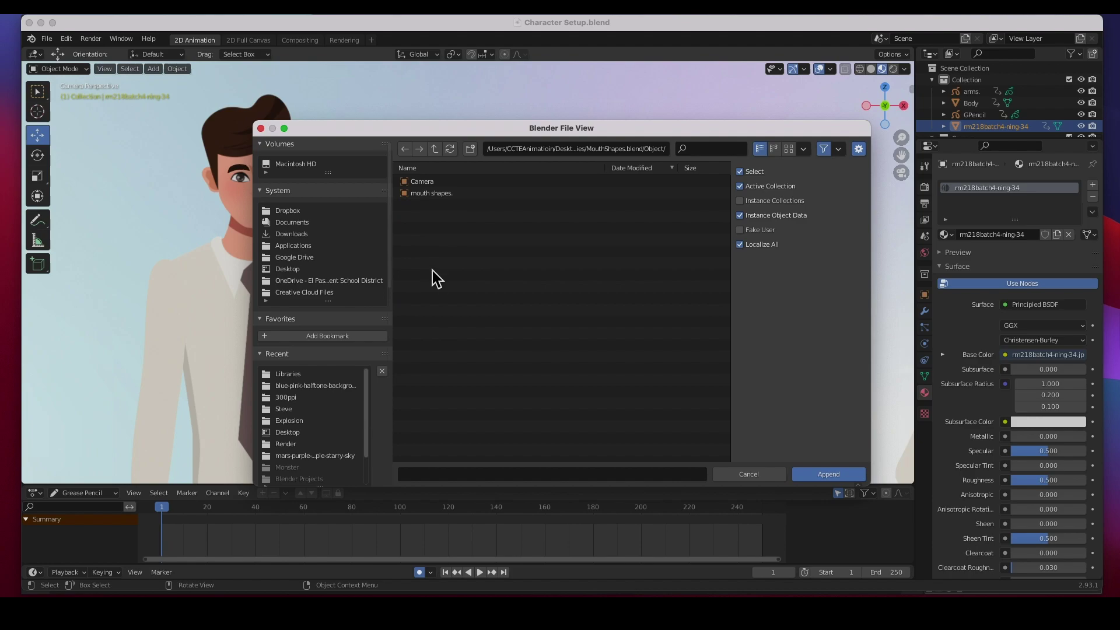
{"action": "double_click", "coordinate": [421, 196]}
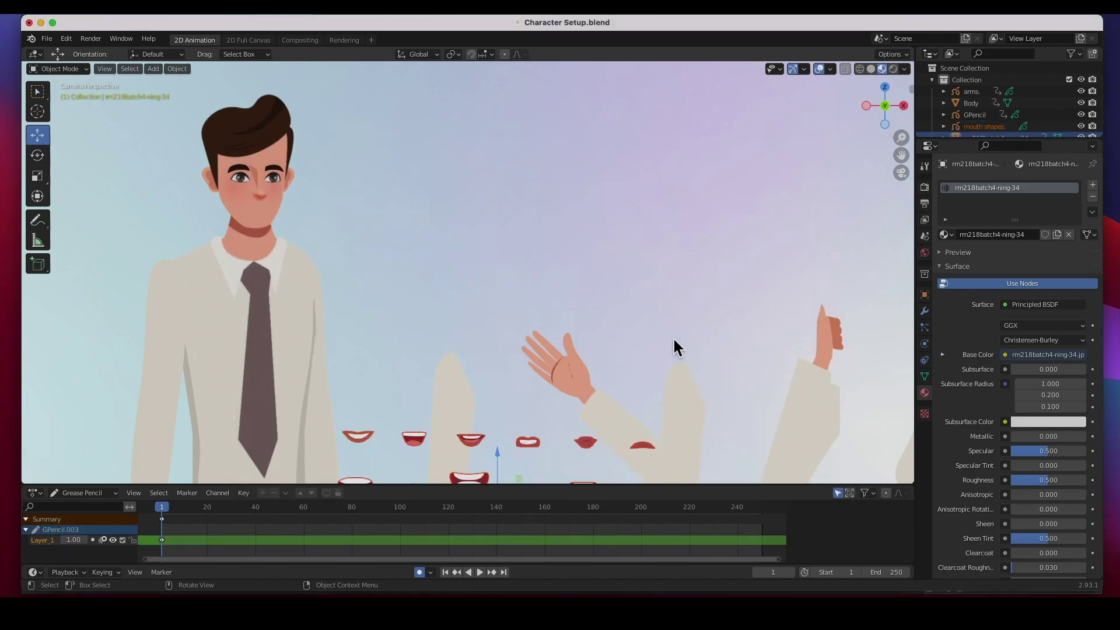
Raise the mouth shapes along Z to sit beside the character's head, then deselect
{"action": "key", "text": "g"}
{"action": "key", "text": "z"}
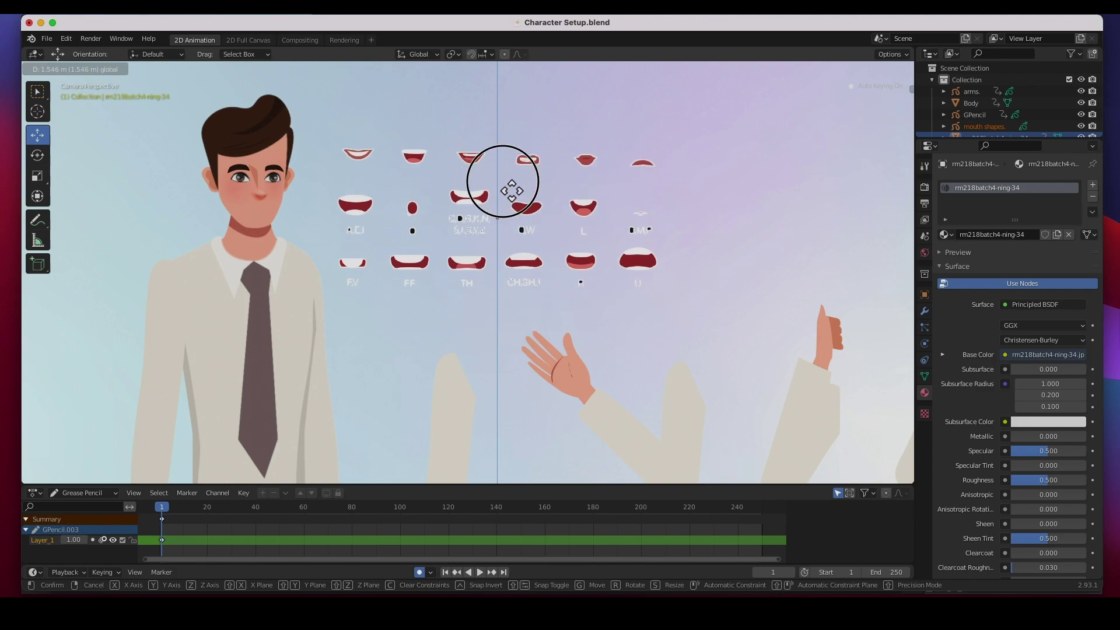
{"action": "left_click", "coordinate": [513, 199]}
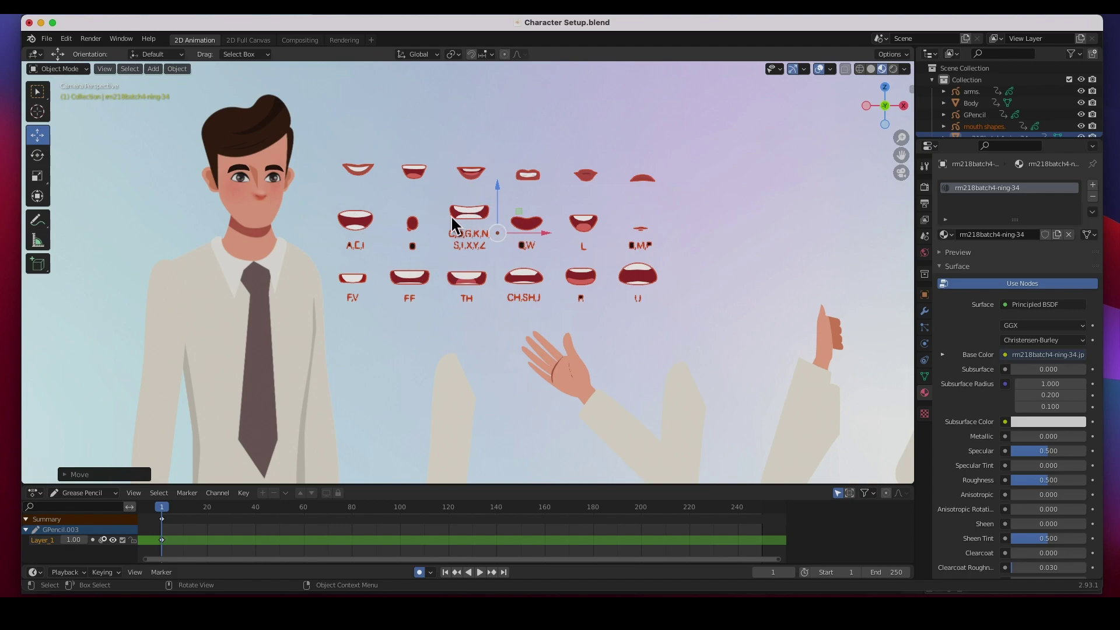
{"action": "left_click", "coordinate": [453, 143]}
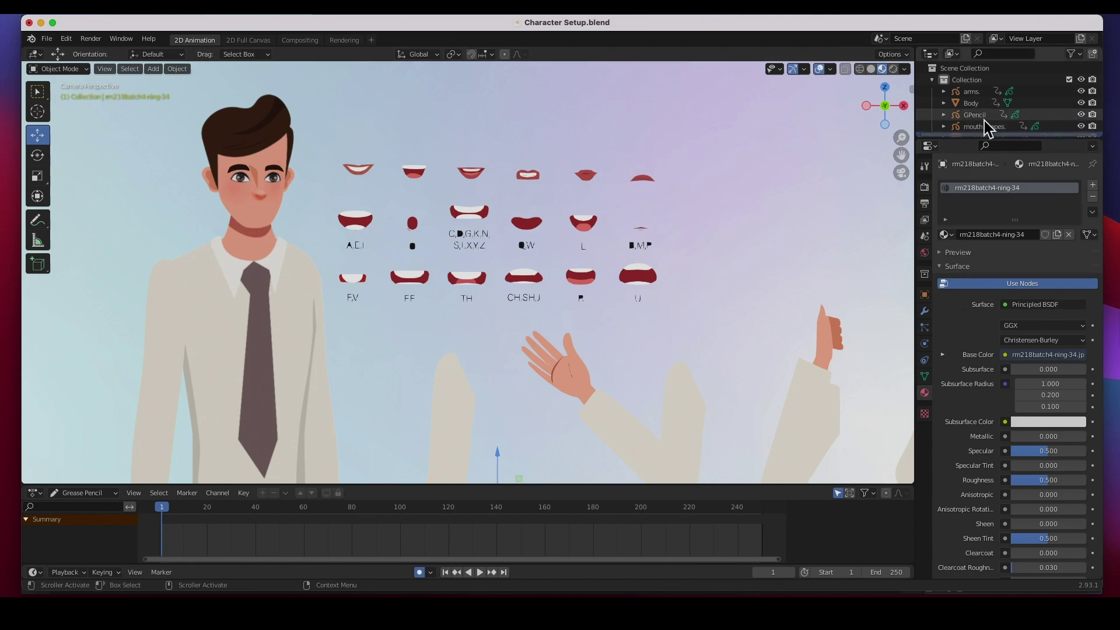
Select the mouth shapes object, add a new grease pencil layer and name it Mouth
{"action": "scroll", "coordinate": [985, 120], "scroll_direction": "down", "scroll_amount": 2}
{"action": "left_click", "coordinate": [977, 92]}
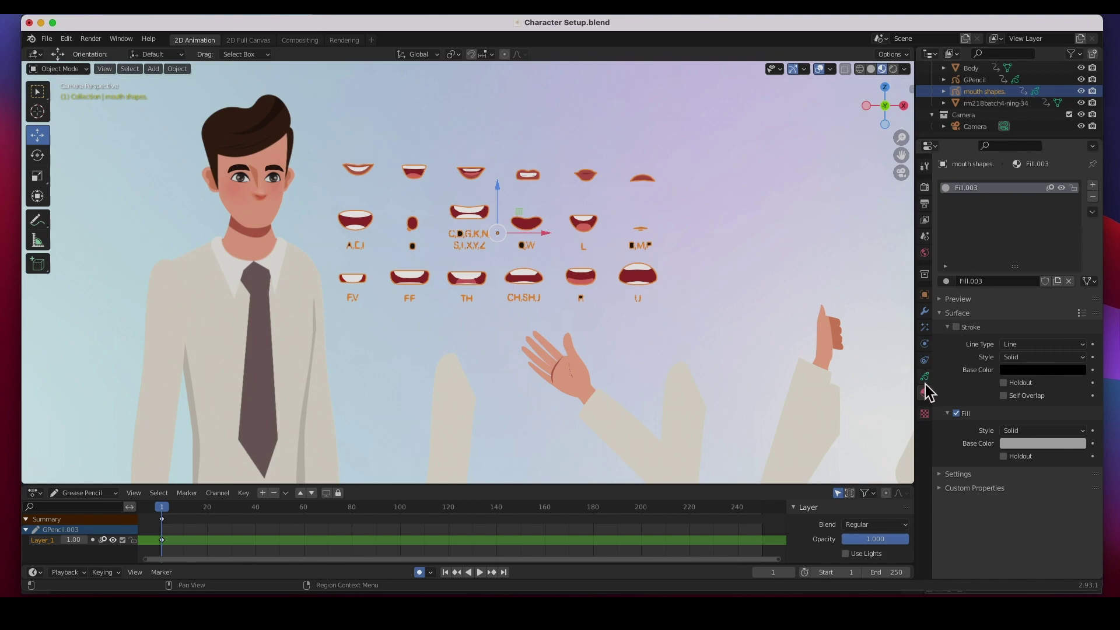
{"action": "left_click", "coordinate": [924, 377]}
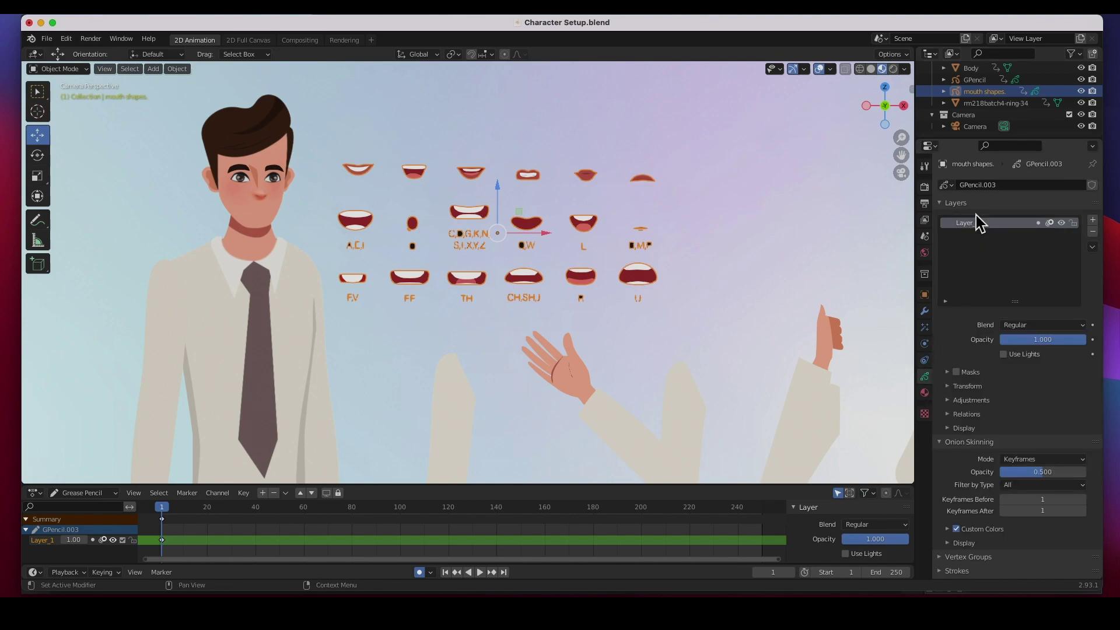
{"action": "left_click", "coordinate": [1093, 221]}
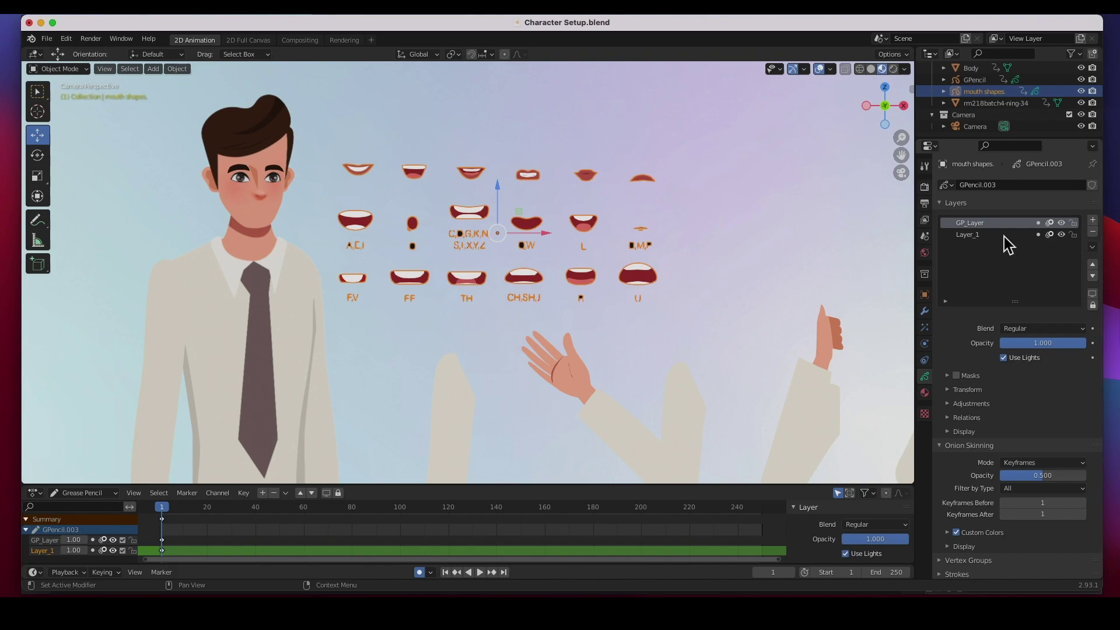
{"action": "double_click", "coordinate": [973, 225]}
{"action": "type", "text": "Mouth"}
{"action": "key", "text": "Return"}
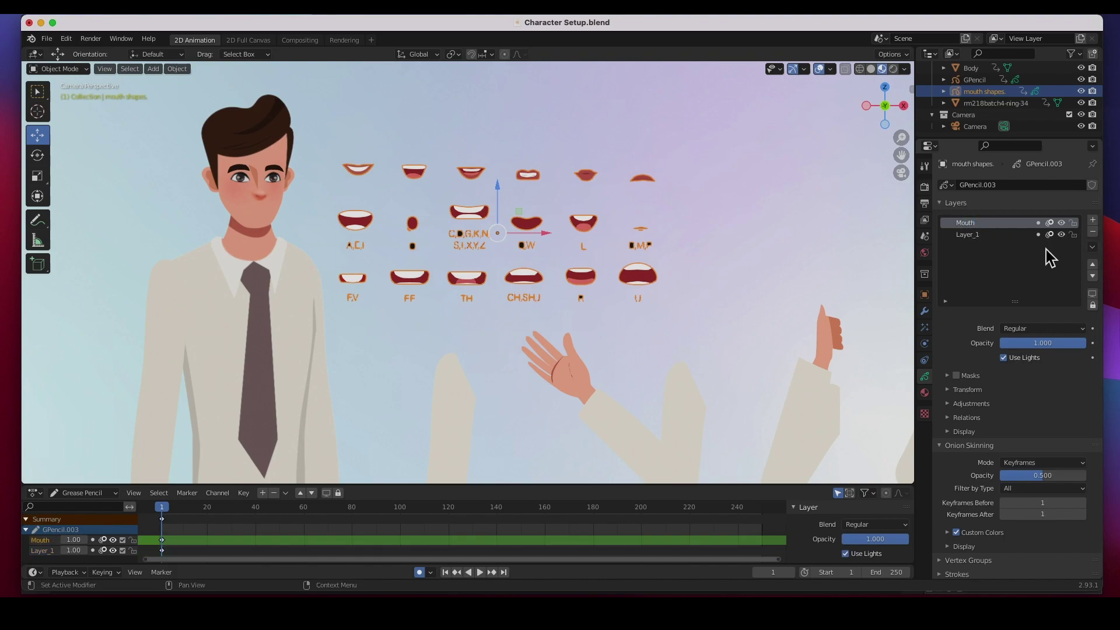
Rename the second layer to Library and reselect the mouth shapes object
{"action": "double_click", "coordinate": [968, 234]}
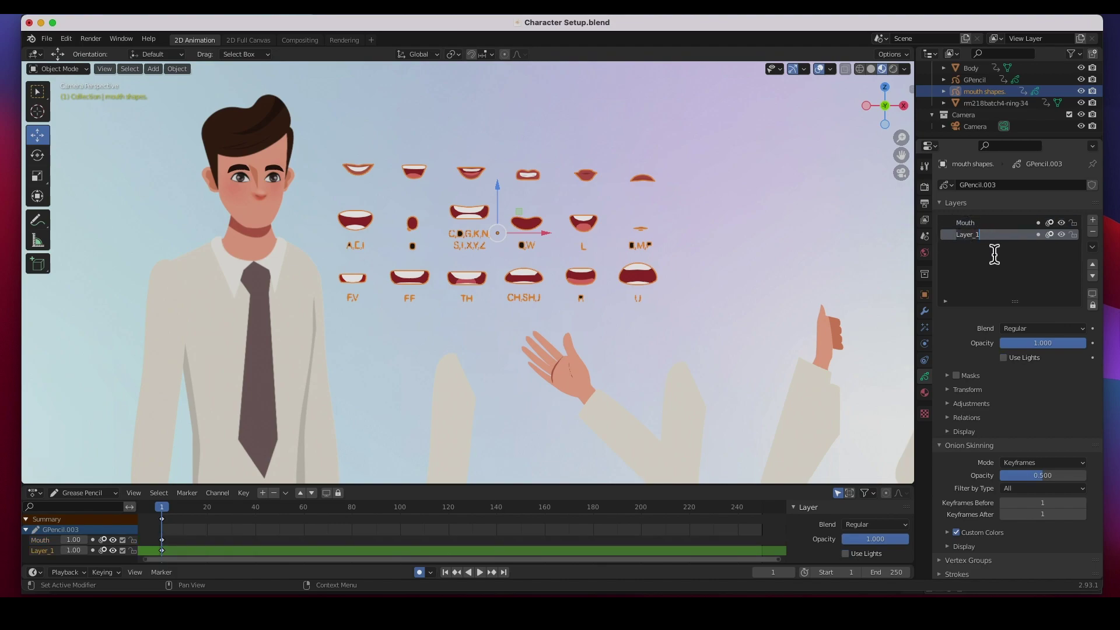
{"action": "type", "text": "Library"}
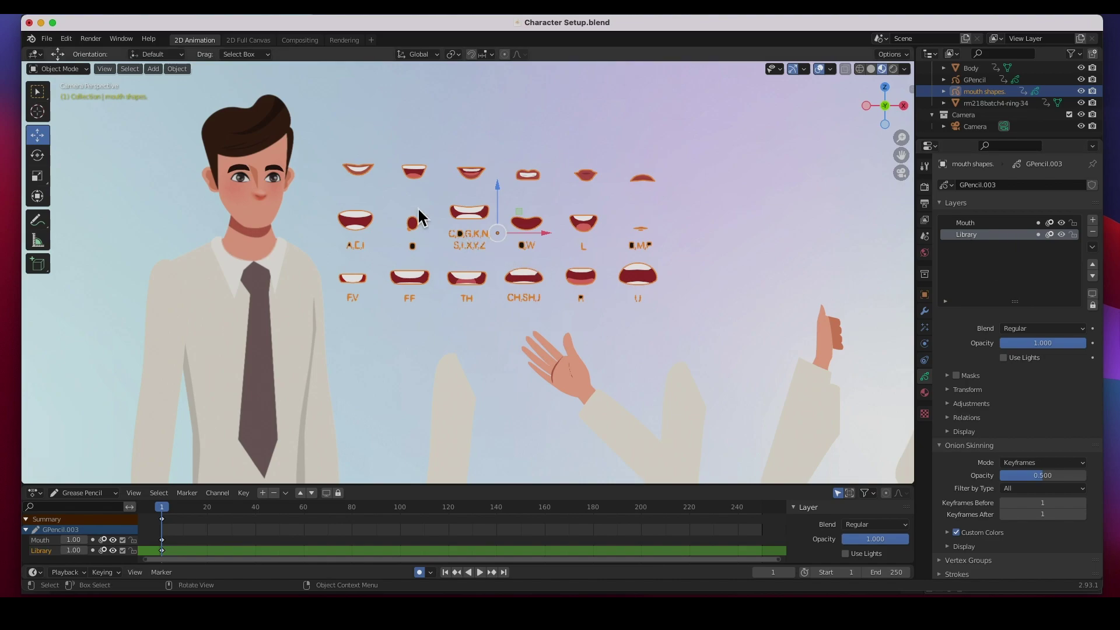
{"action": "left_click", "coordinate": [360, 222]}
{"action": "left_click", "coordinate": [479, 214]}
{"action": "left_click", "coordinate": [68, 69]}
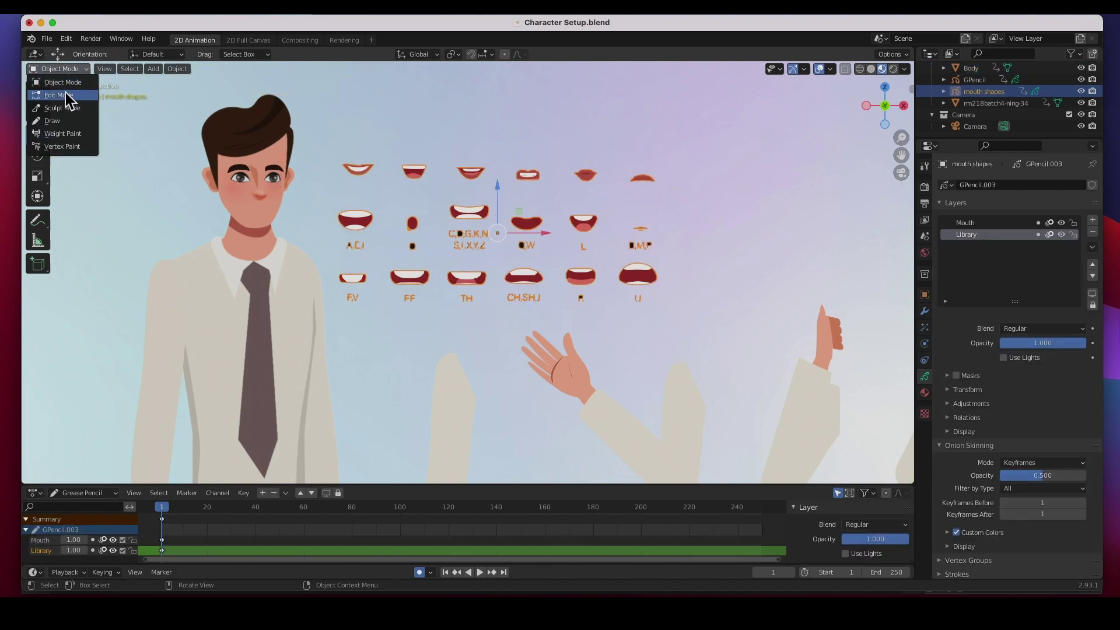
In Edit Mode, select and copy the top-left smiling mouth shape
{"action": "left_click", "coordinate": [69, 97]}
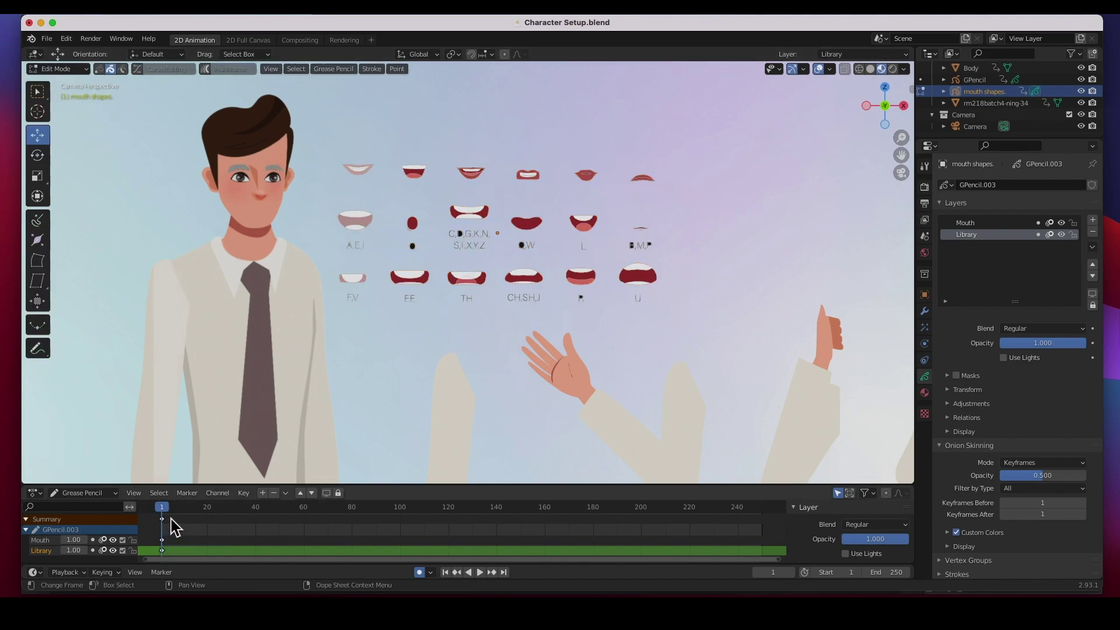
{"action": "key", "text": "c"}
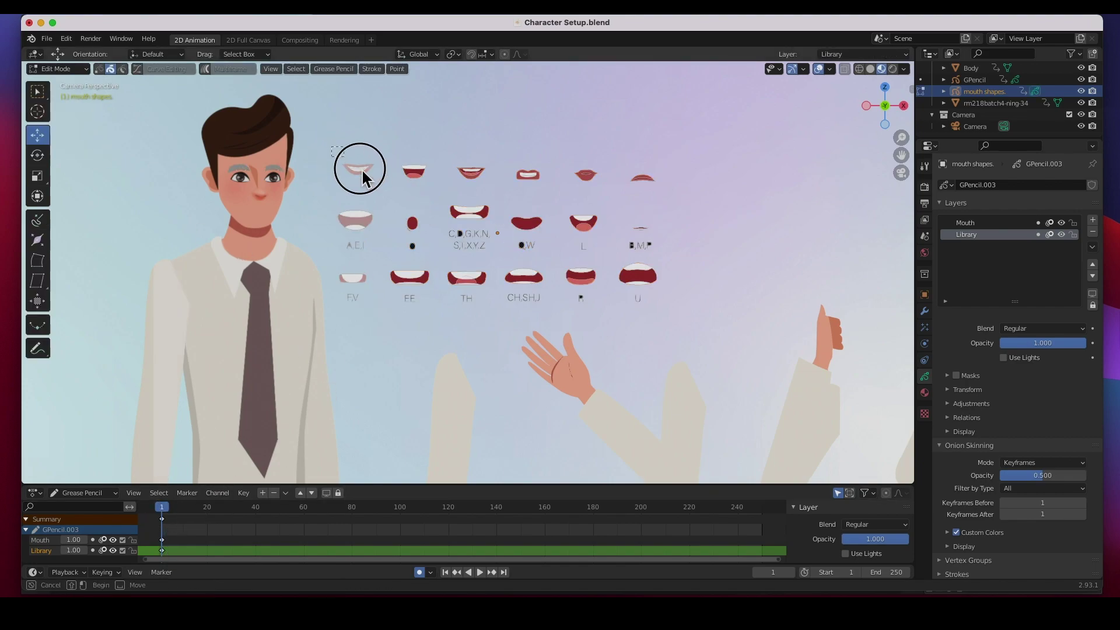
{"action": "left_click_drag", "start_coordinate": [378, 186], "coordinate": [380, 188]}
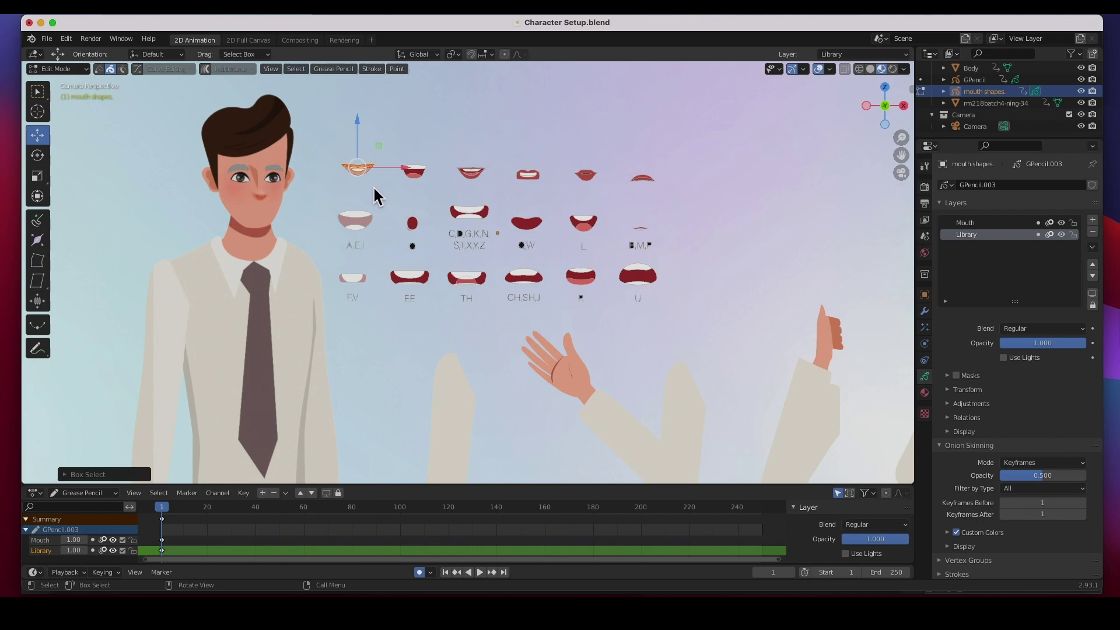
{"action": "key", "text": "ctrl"}
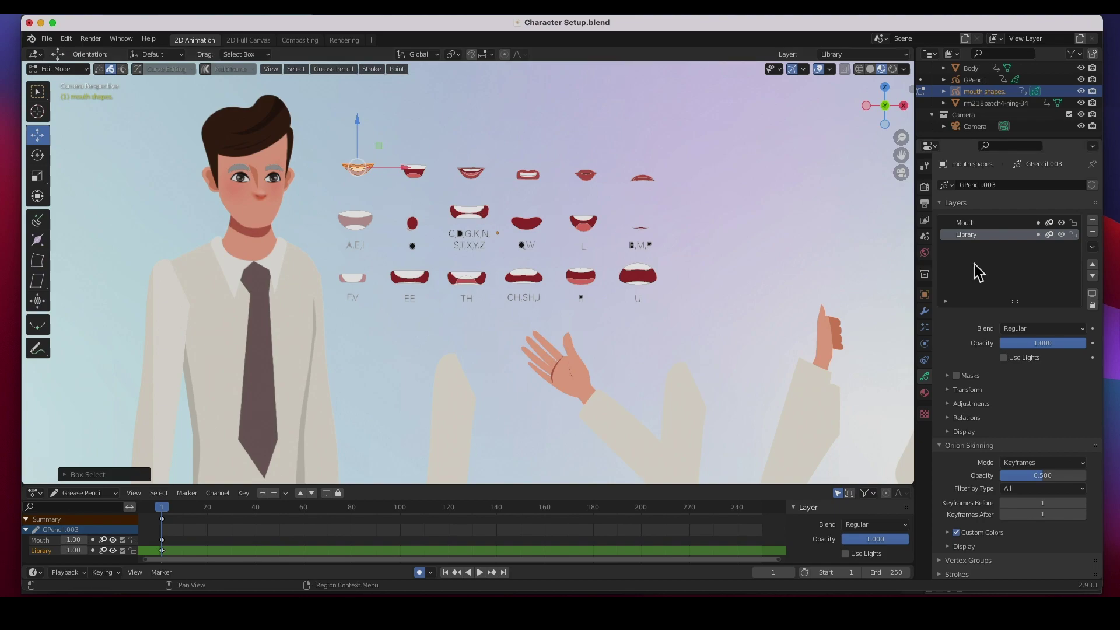
Paste the smiling mouth into the Mouth layer and place it on the character's face
{"action": "left_click", "coordinate": [986, 224]}
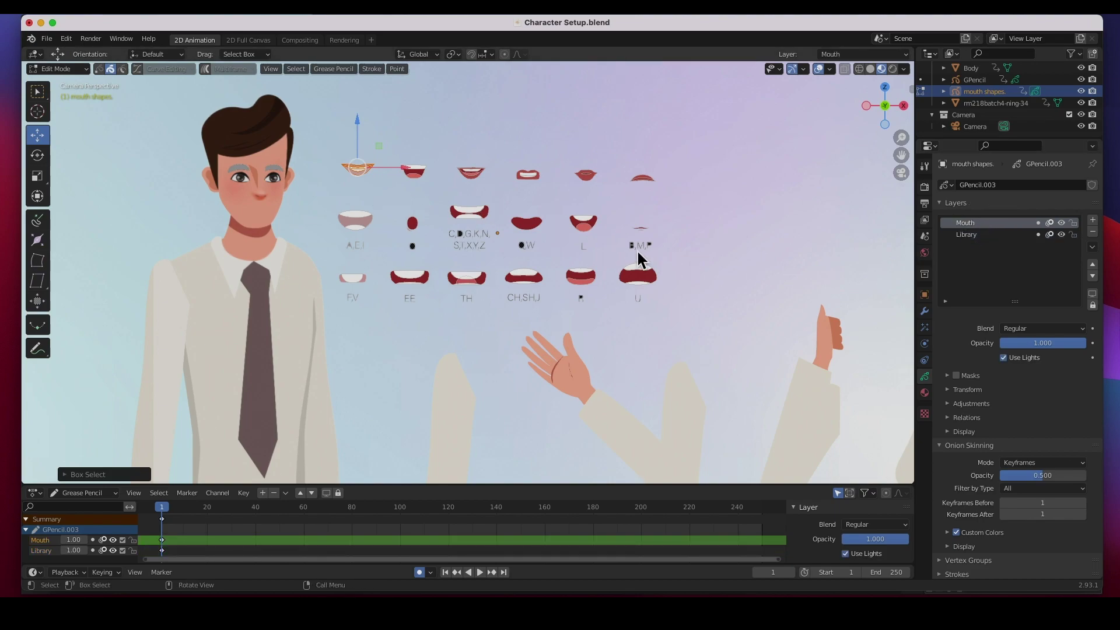
{"action": "key", "text": "ctrl+v"}
{"action": "left_click_drag", "start_coordinate": [360, 171], "coordinate": [268, 220]}
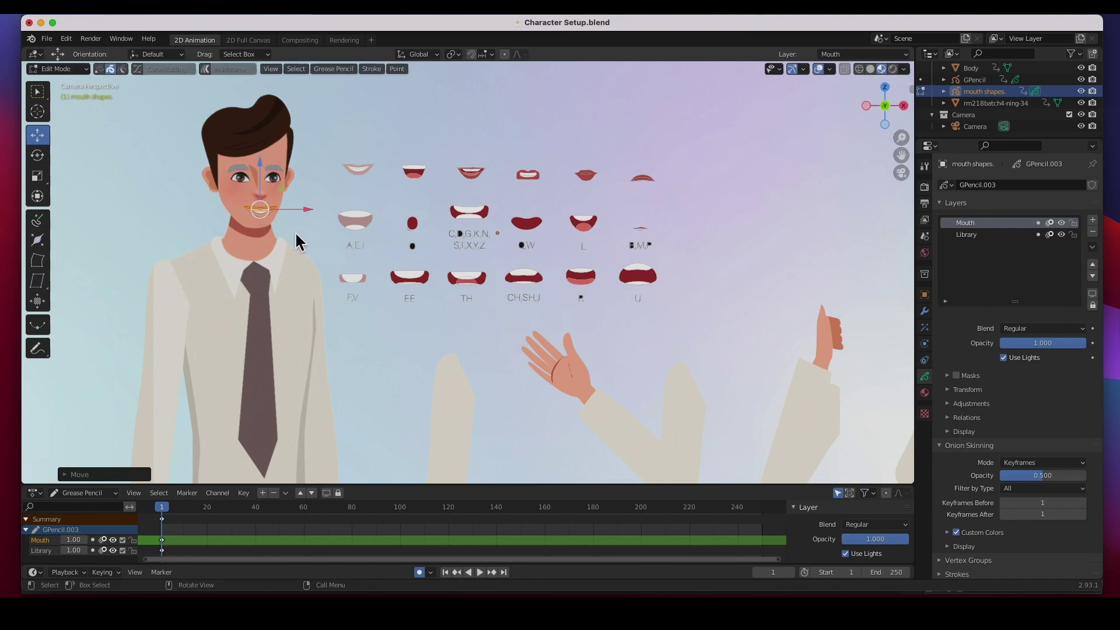
{"action": "left_click", "coordinate": [296, 230]}
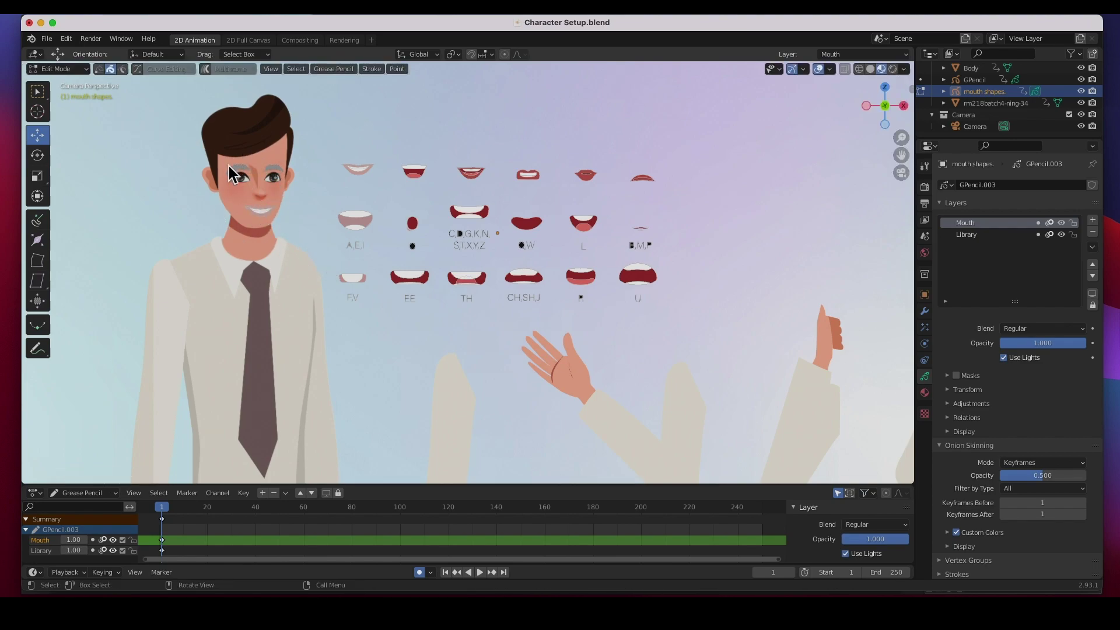
{"action": "scroll", "coordinate": [271, 208], "scroll_direction": "up", "scroll_amount": 1}
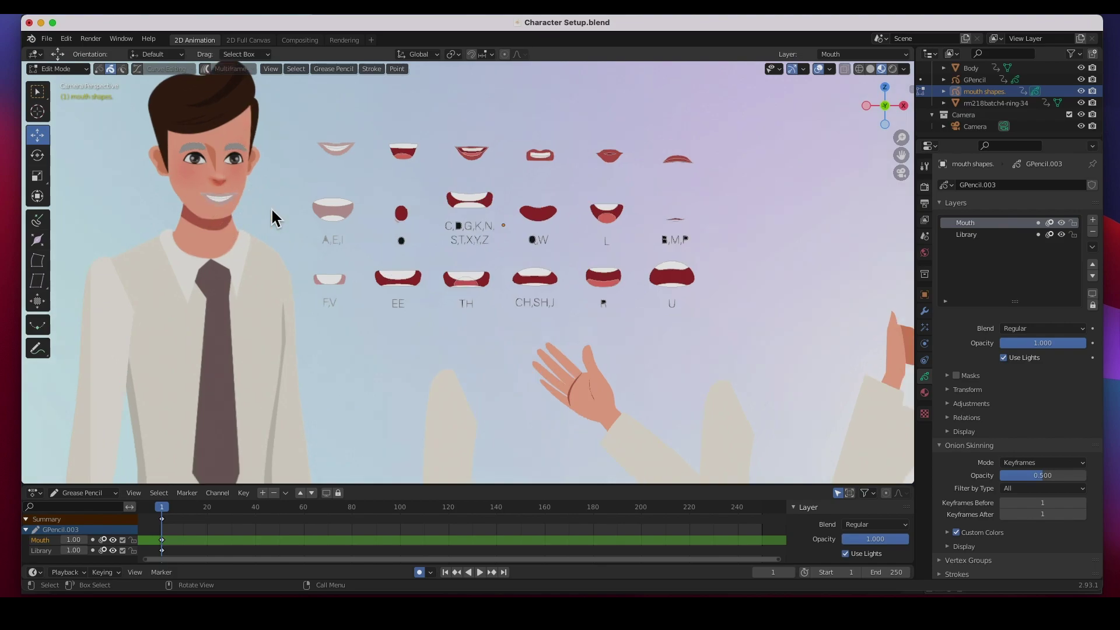
{"action": "middle_click_drag", "start_coordinate": [324, 223], "coordinate": [368, 250], "text": "shift"}
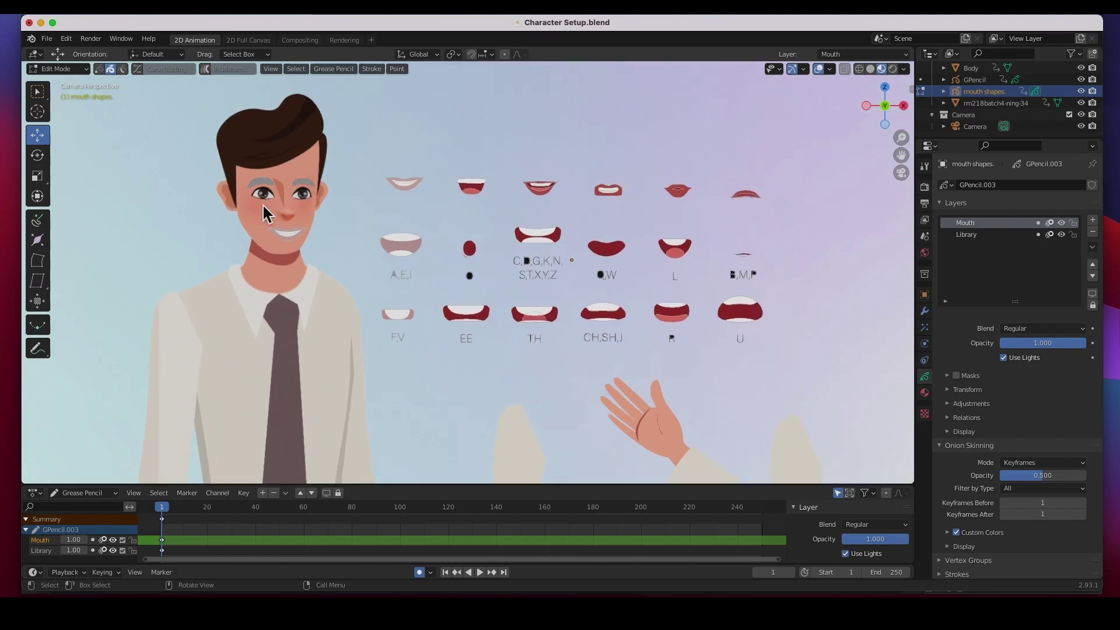
{"action": "key", "text": "ctrl+z"}
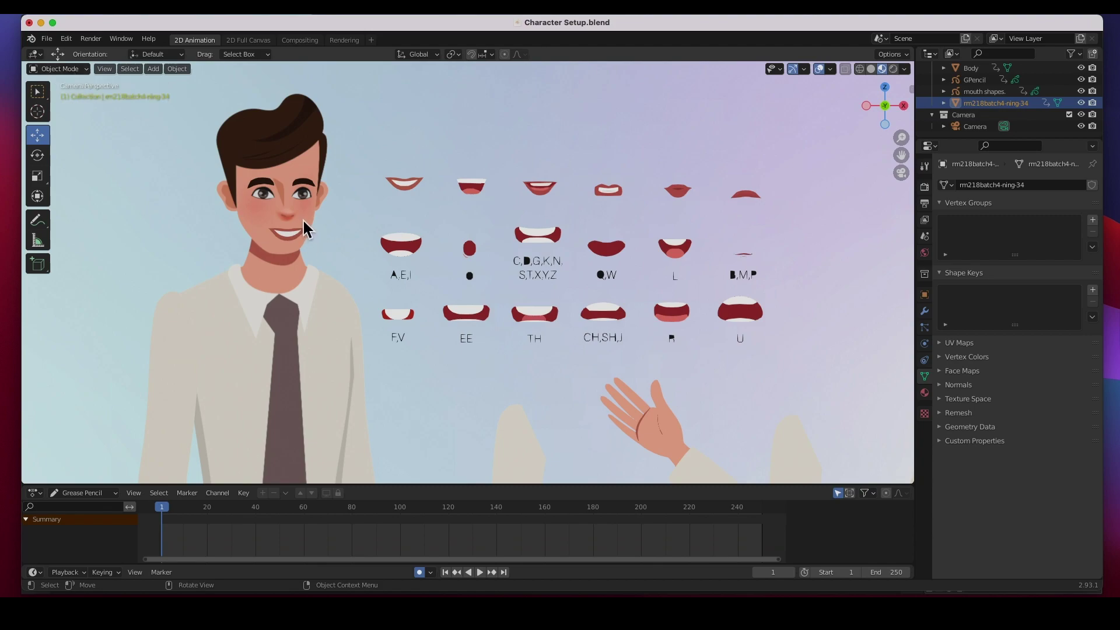
Leave mesh Edit Mode and put the mouth shapes grease pencil object into Edit Mode
{"action": "left_click", "coordinate": [72, 68]}
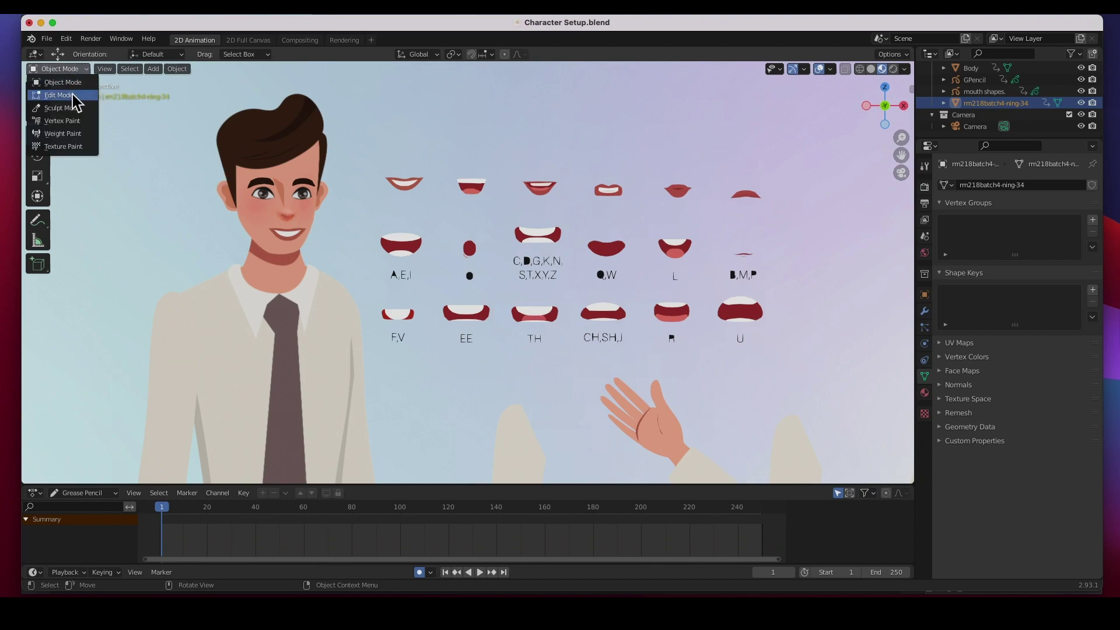
{"action": "left_click", "coordinate": [58, 96]}
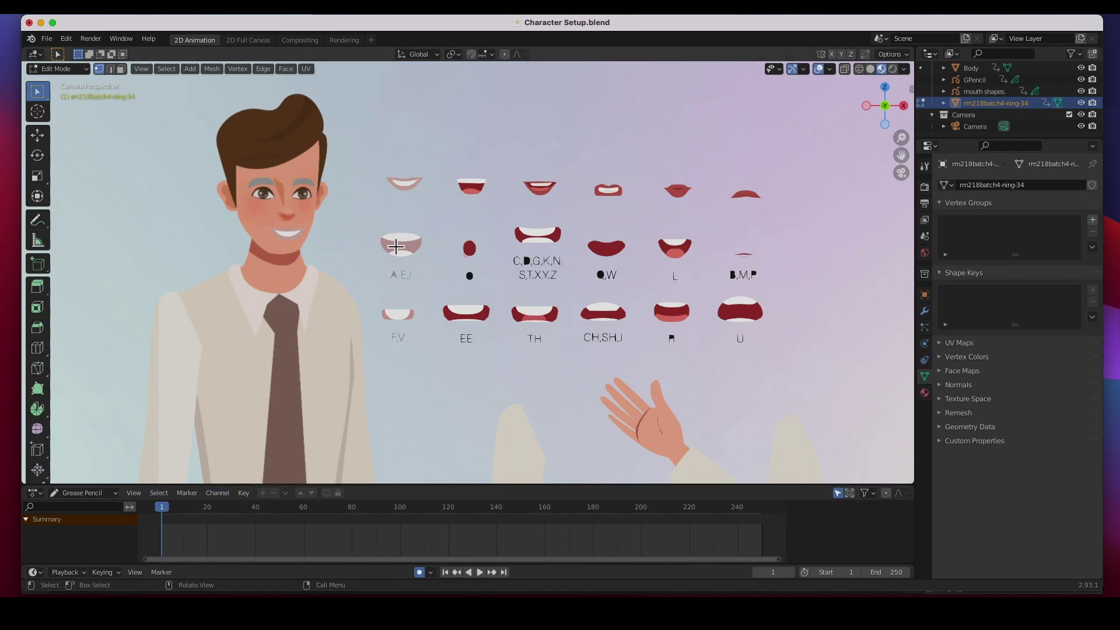
{"action": "key", "text": "Tab"}
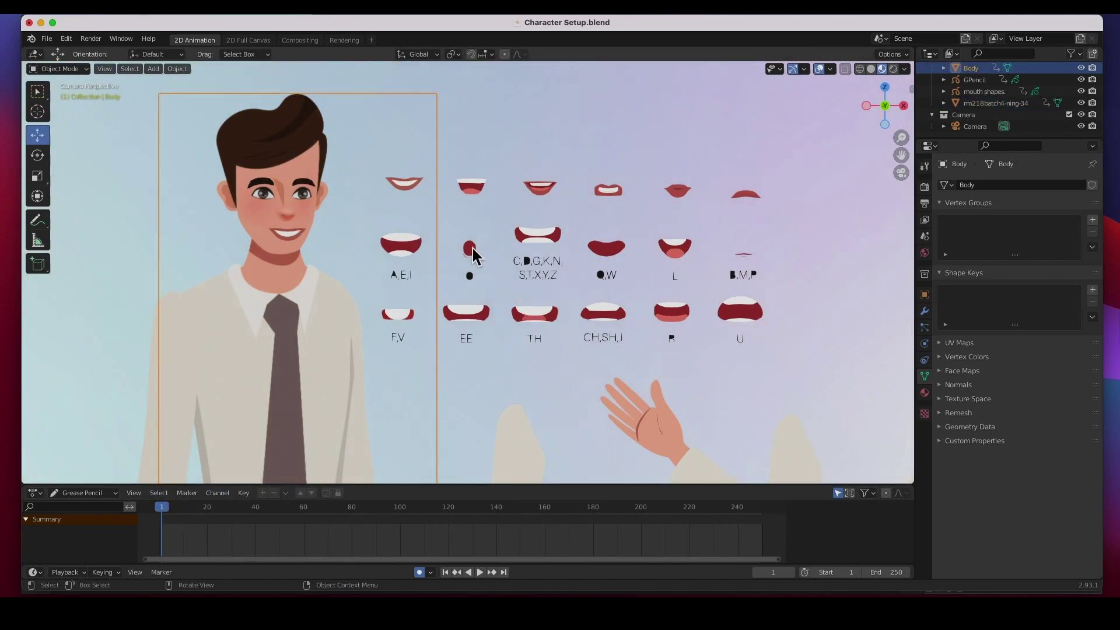
{"action": "left_click", "coordinate": [472, 248]}
{"action": "left_click", "coordinate": [69, 69]}
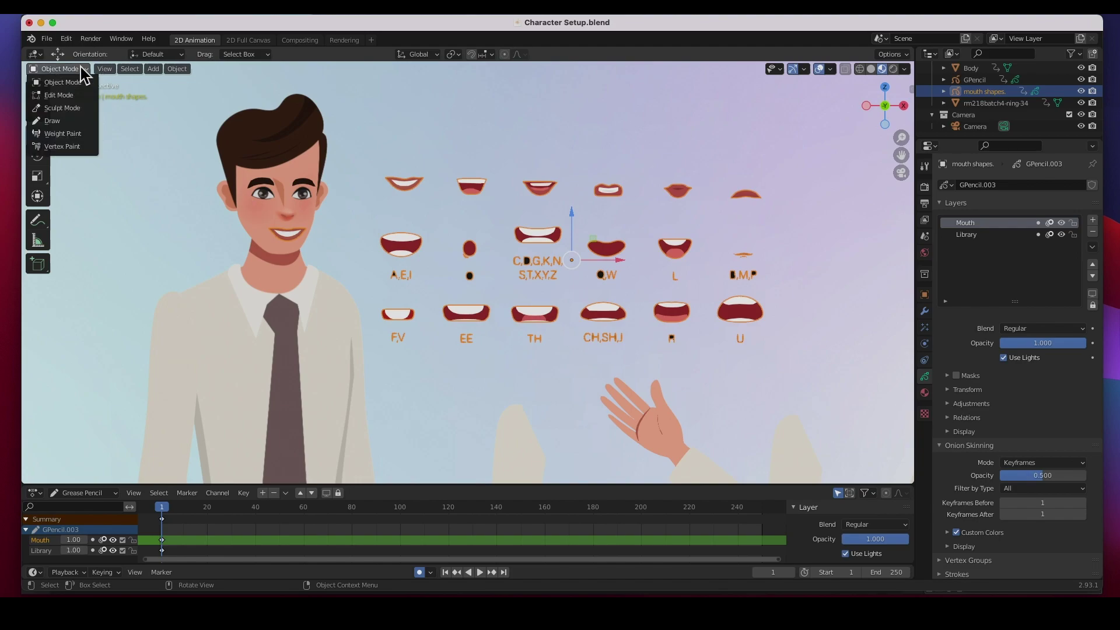
{"action": "left_click", "coordinate": [79, 97]}
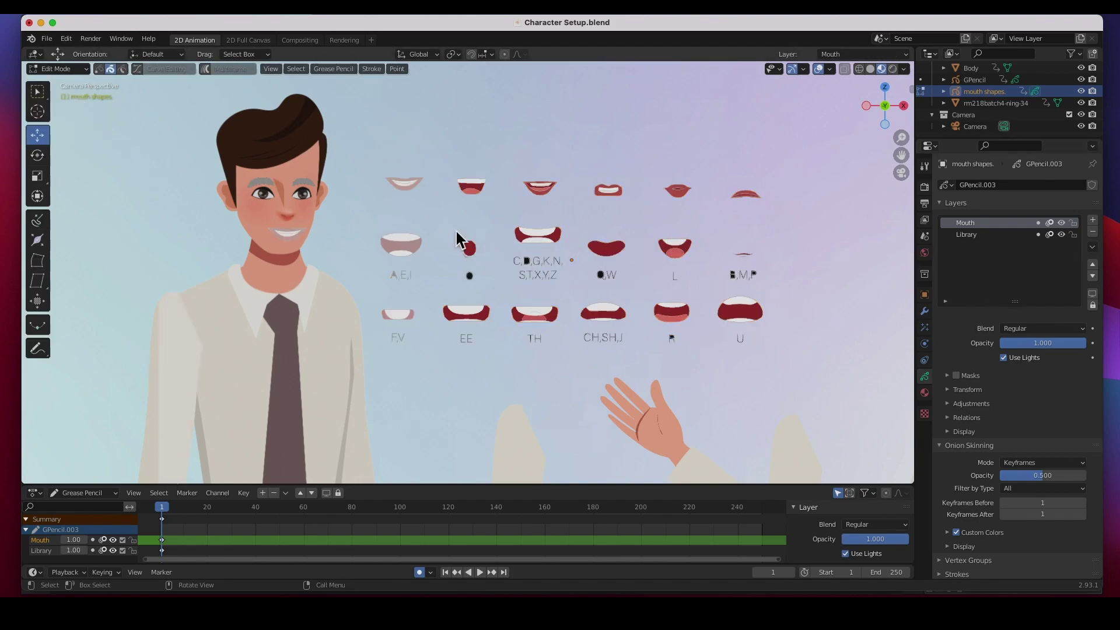
At frame 3, paste the second library mouth shape and move it onto the face
{"action": "left_click_drag", "start_coordinate": [163, 511], "coordinate": [166, 512]}
{"action": "key", "text": "c"}
{"action": "left_click_drag", "start_coordinate": [489, 205], "coordinate": [499, 205]}
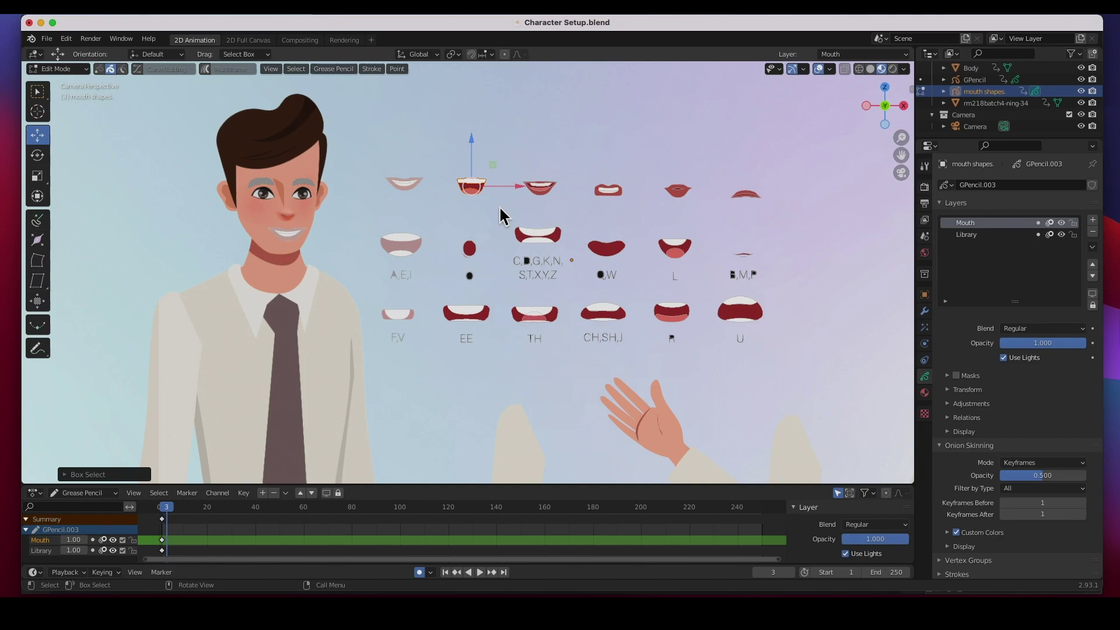
{"action": "key", "text": "ctrl+v"}
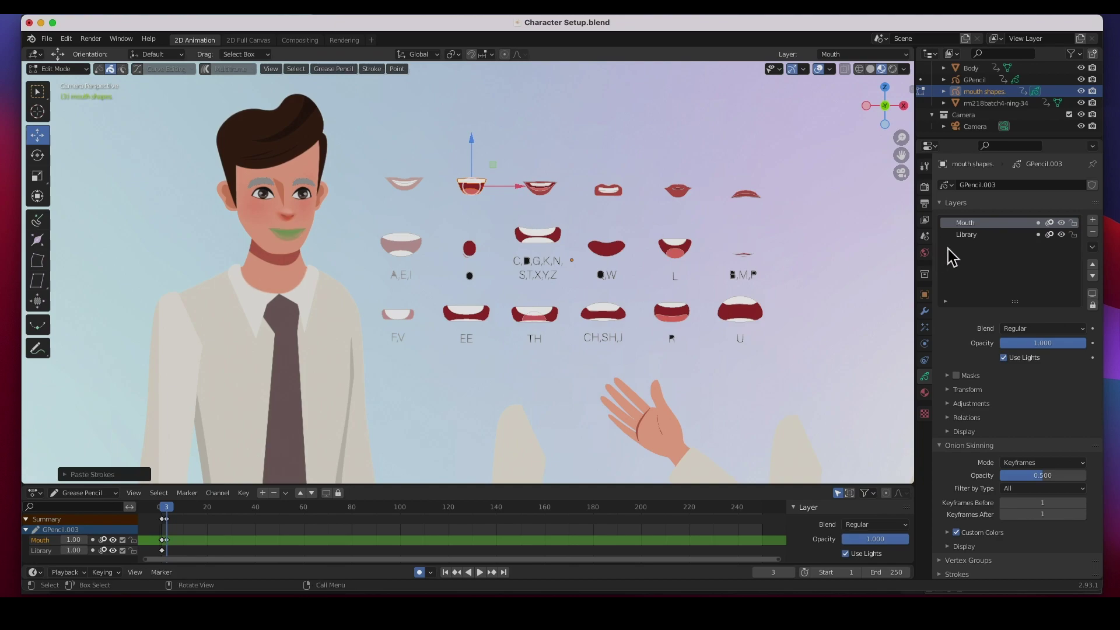
{"action": "left_click", "coordinate": [472, 186]}
{"action": "left_click_drag", "start_coordinate": [473, 185], "coordinate": [295, 248]}
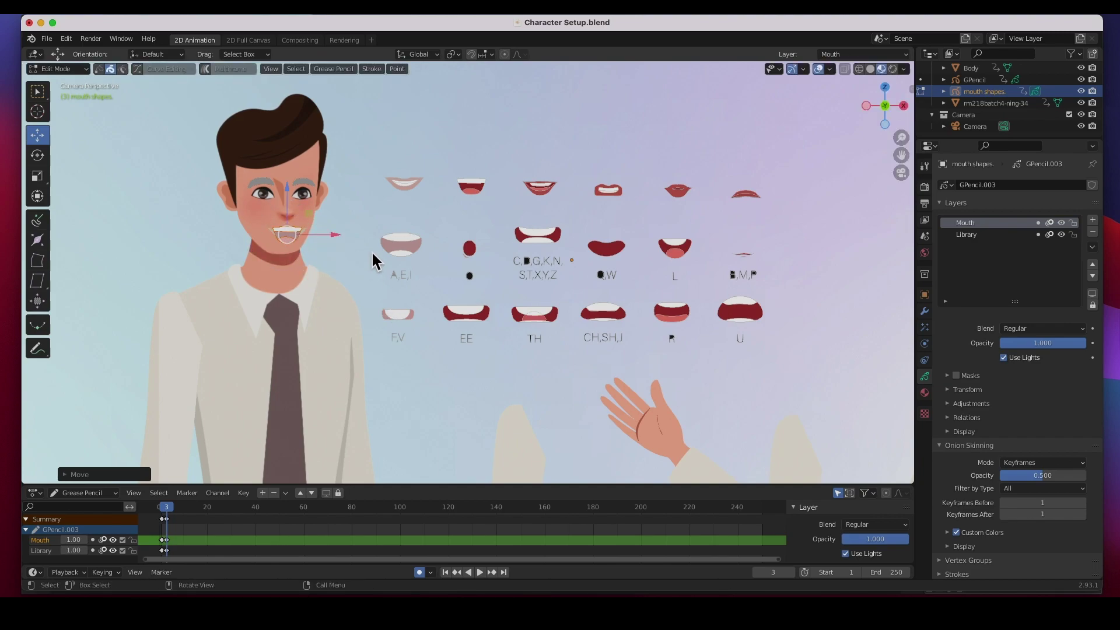
{"action": "key", "text": "ctrl+z"}
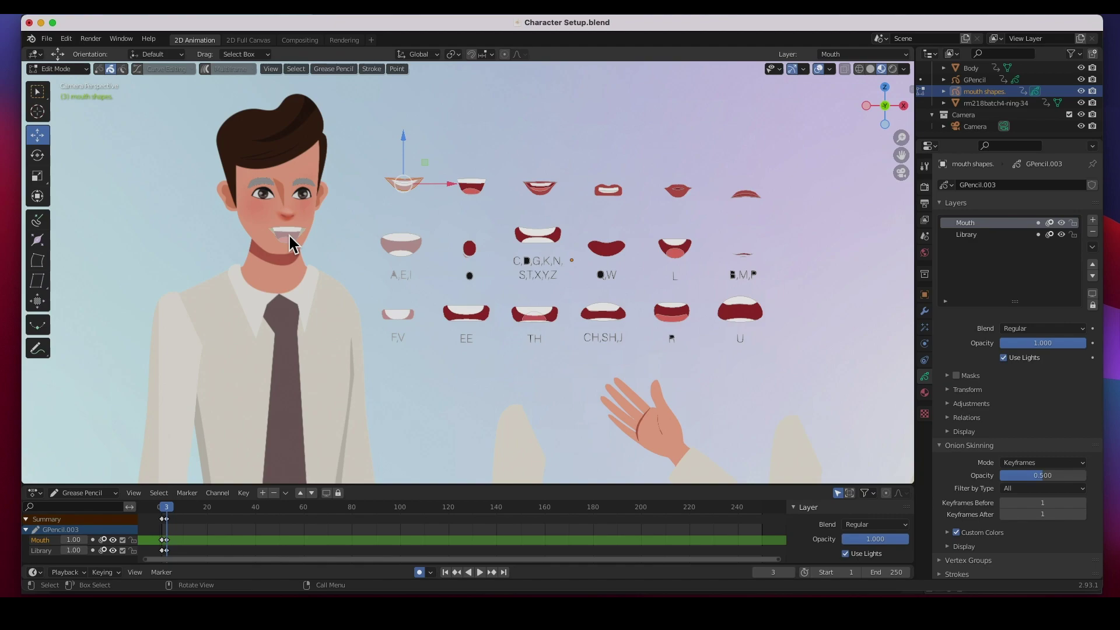
Copy the next library mouth shape onto the character's face as the frame-5 key
{"action": "left_click", "coordinate": [169, 508]}
{"action": "key", "text": "space"}
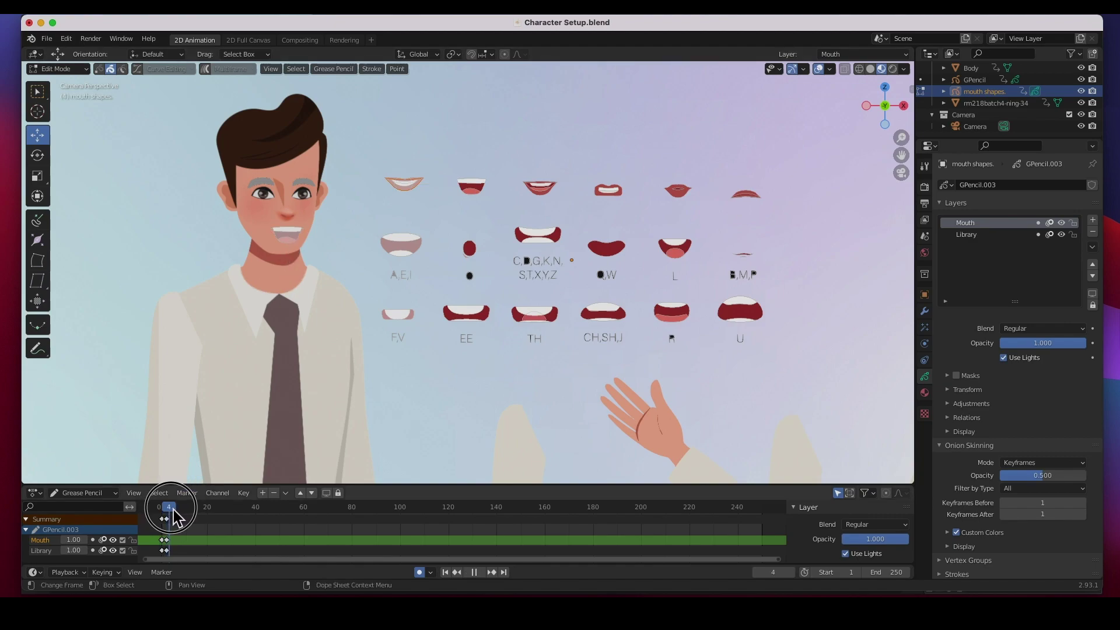
{"action": "key", "text": "space"}
{"action": "left_click_drag", "start_coordinate": [514, 161], "coordinate": [569, 212]}
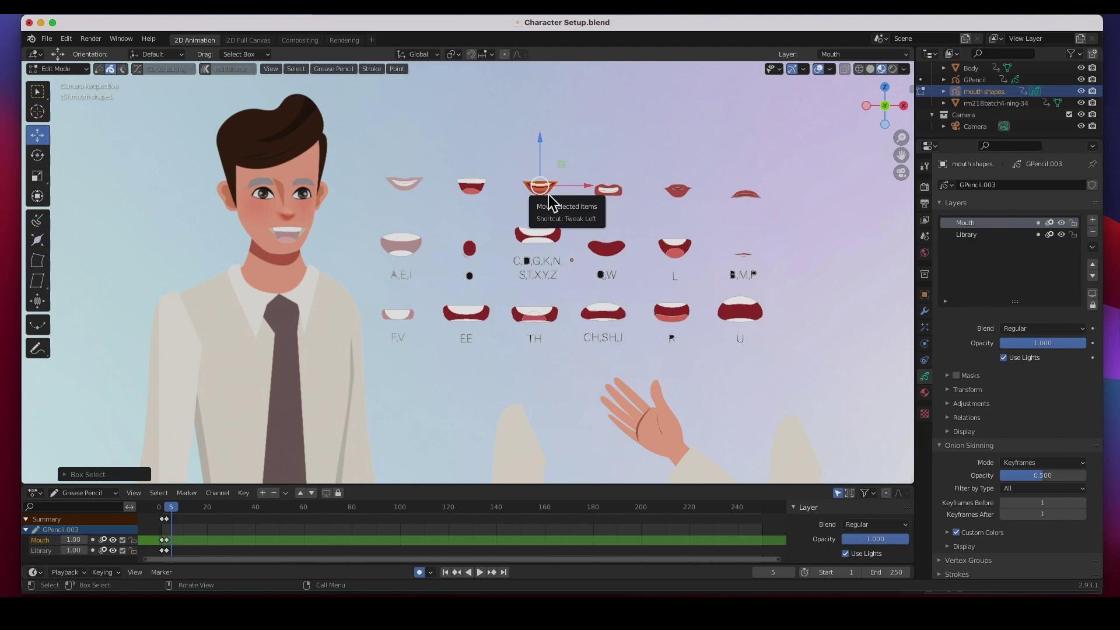
{"action": "key", "text": "ctrl"}
{"action": "key", "text": "ctrl+v"}
{"action": "key", "text": "g"}
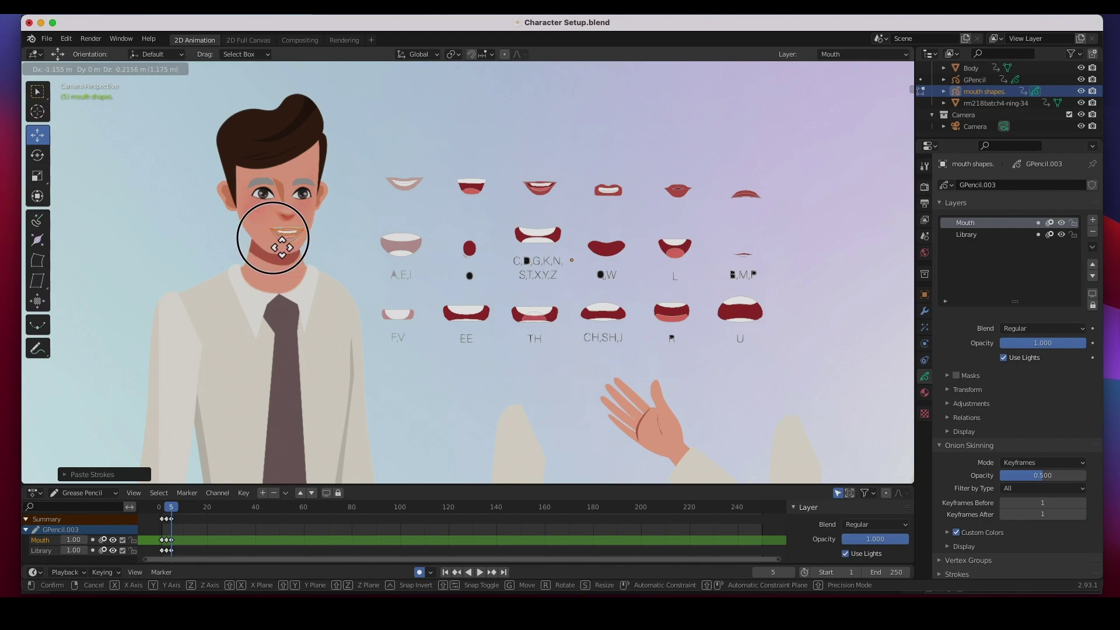
{"action": "left_click", "coordinate": [282, 247]}
{"action": "left_click_drag", "start_coordinate": [169, 514], "coordinate": [174, 513]}
{"action": "left_click_drag", "start_coordinate": [455, 217], "coordinate": [486, 266]}
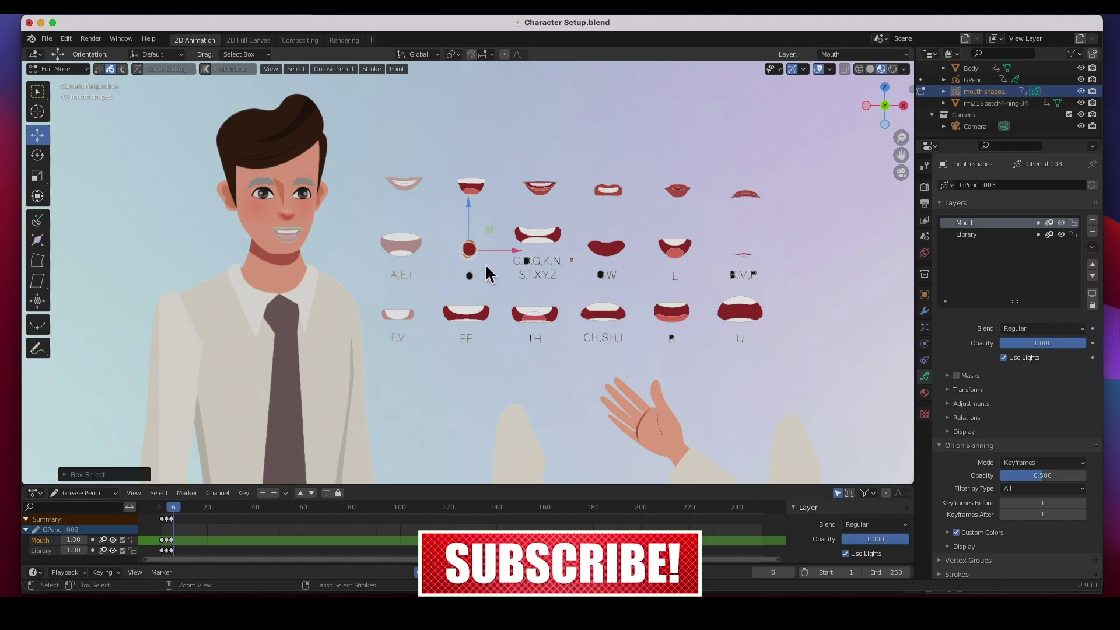
Paste the O mouth shape onto the character's face
{"action": "key", "text": "ctrl+c"}
{"action": "key", "text": "ctrl+v"}
{"action": "left_click_drag", "start_coordinate": [470, 250], "coordinate": [290, 243]}
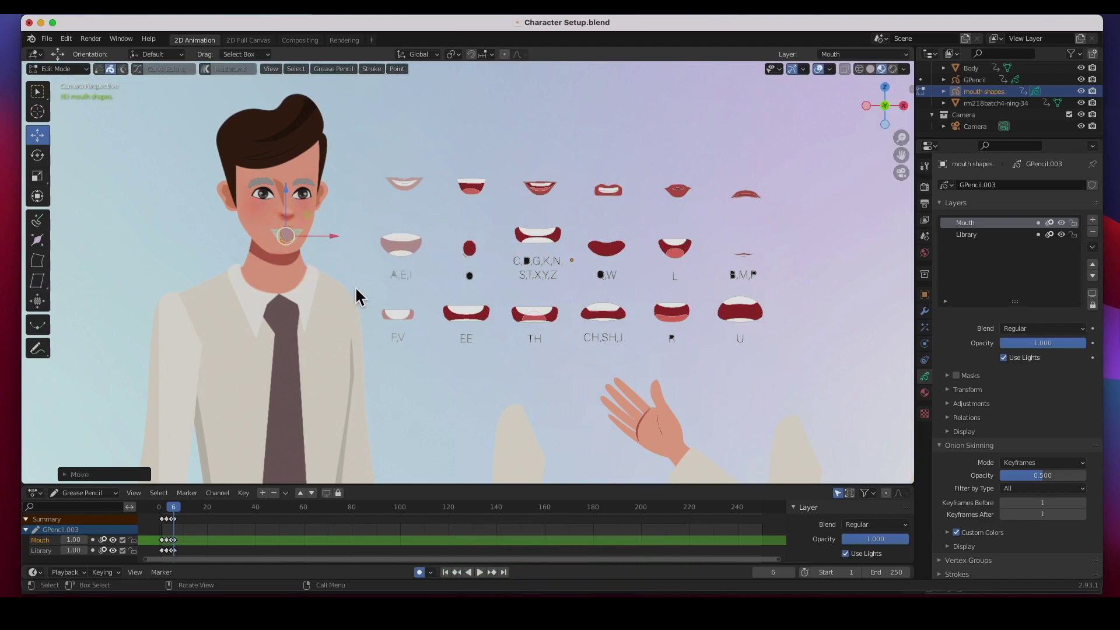
{"action": "left_click", "coordinate": [356, 313]}
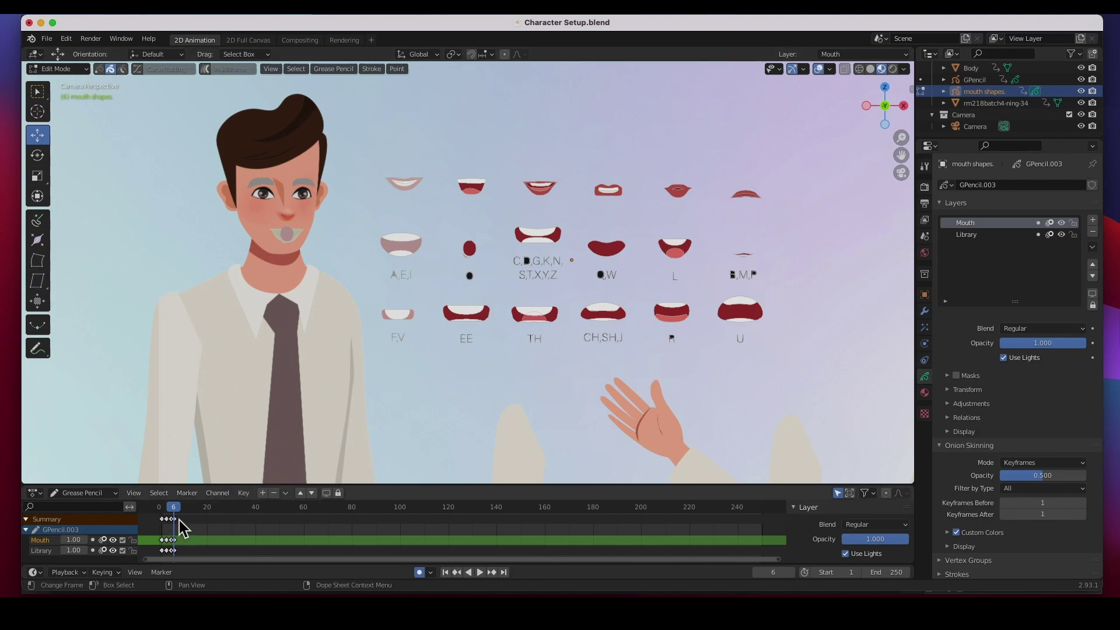
Shift the Mouth layer keyframes one frame later and play back to check timing
{"action": "left_click_drag", "start_coordinate": [177, 523], "coordinate": [181, 523]}
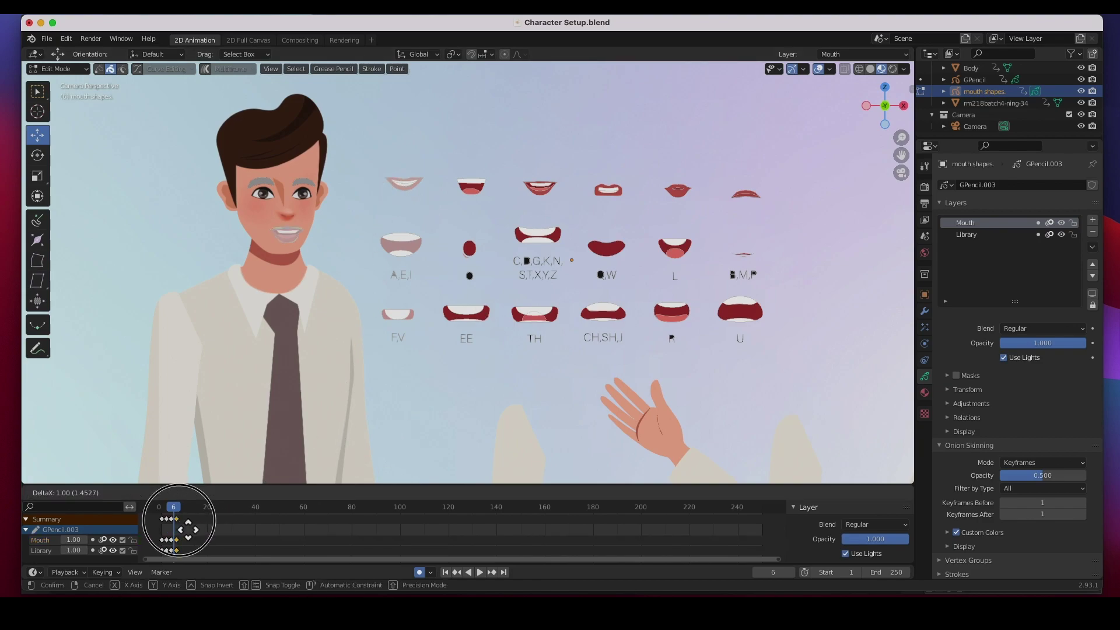
{"action": "left_click", "coordinate": [182, 525]}
{"action": "key", "text": "space"}
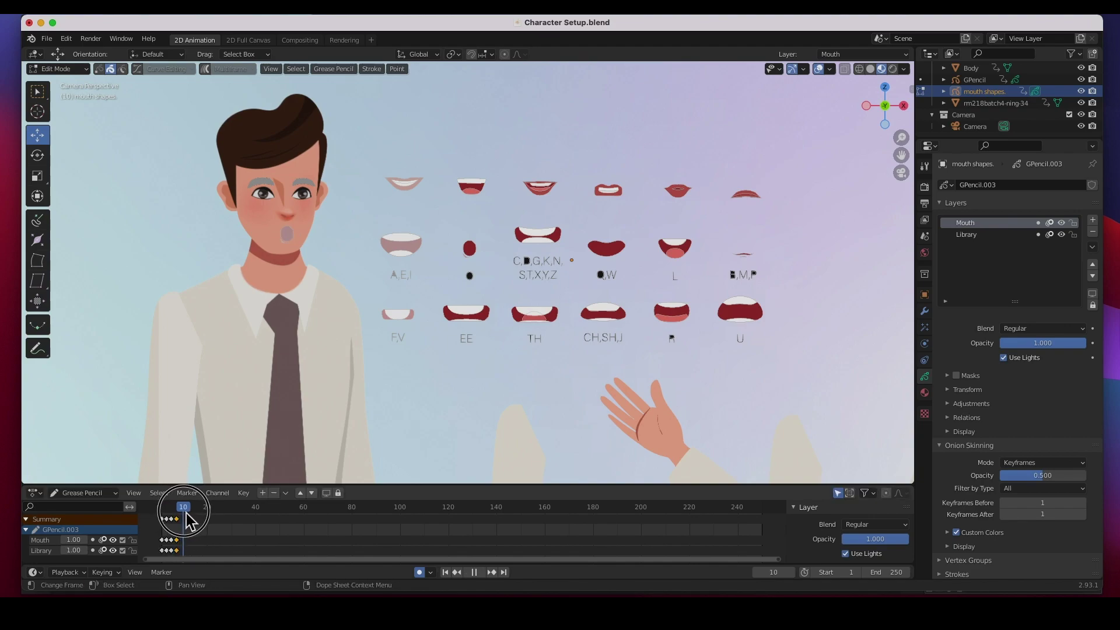
{"action": "key", "text": "space"}
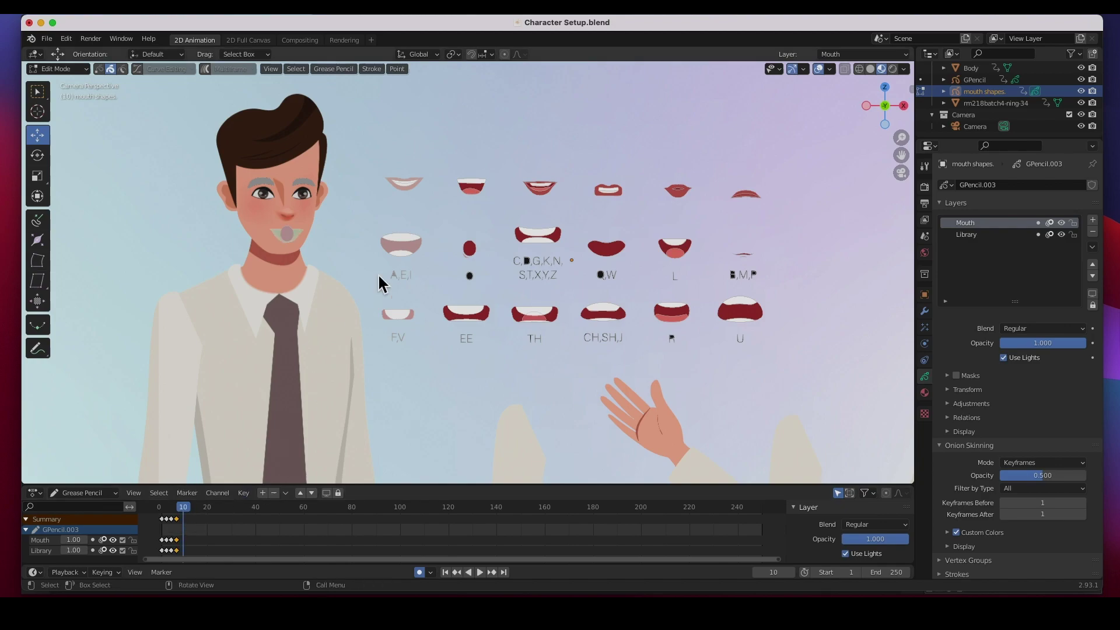
At frame 10, copy the top-left library mouth onto the face and play the result
{"action": "key", "text": "b"}
{"action": "left_click_drag", "start_coordinate": [435, 203], "coordinate": [437, 205]}
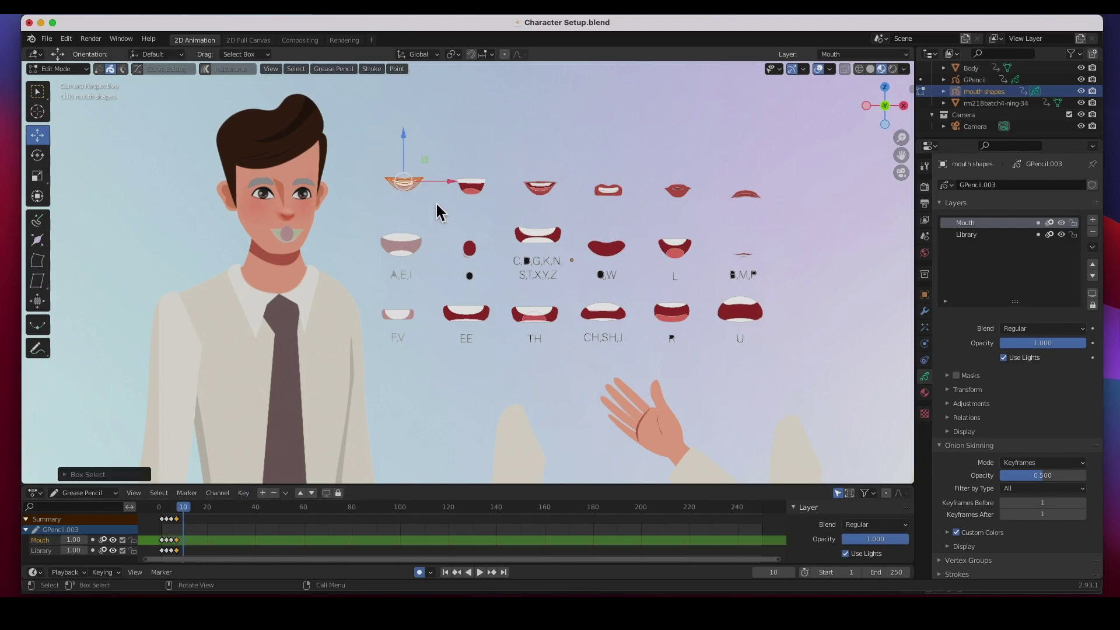
{"action": "key", "text": "ctrl"}
{"action": "key", "text": "ctrl+v"}
{"action": "key", "text": "g"}
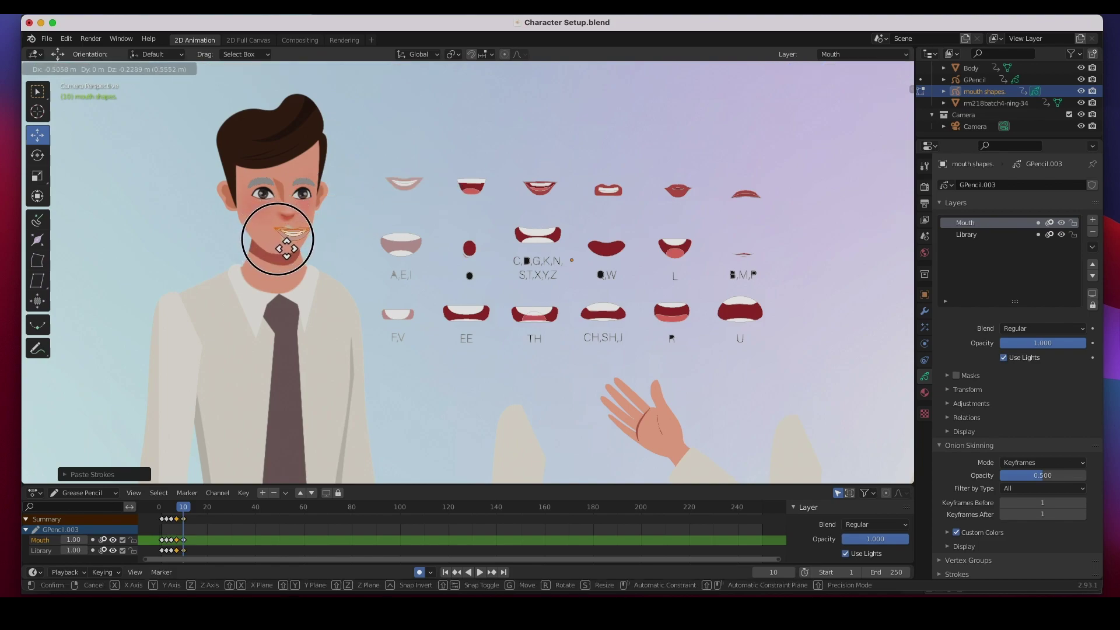
{"action": "left_click", "coordinate": [279, 247]}
{"action": "left_click", "coordinate": [357, 200]}
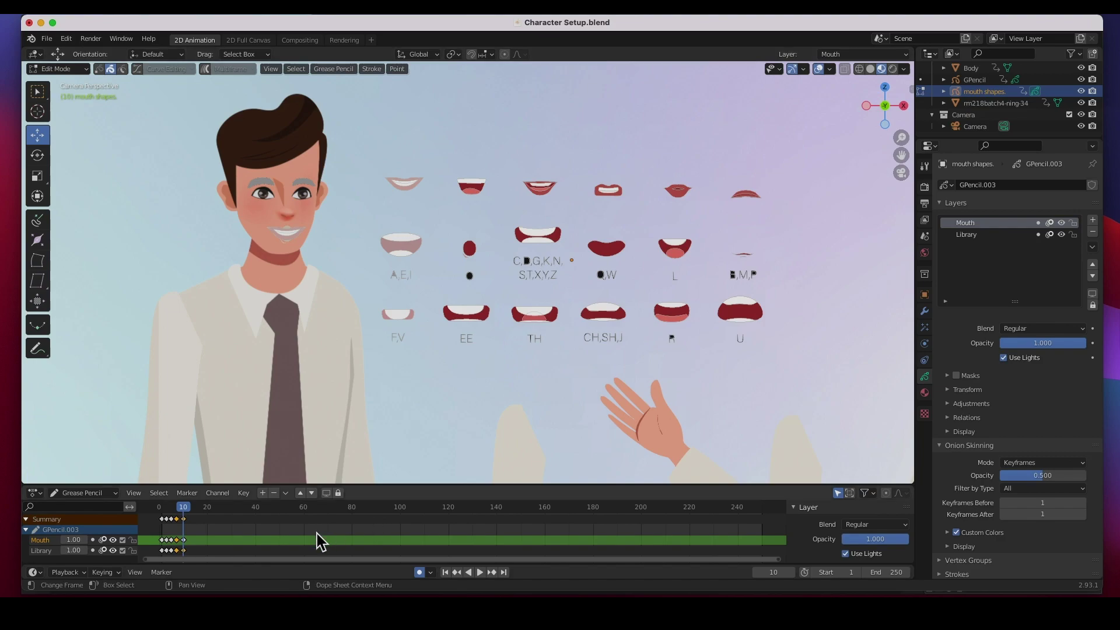
{"action": "left_click", "coordinate": [165, 513]}
{"action": "key", "text": "space"}
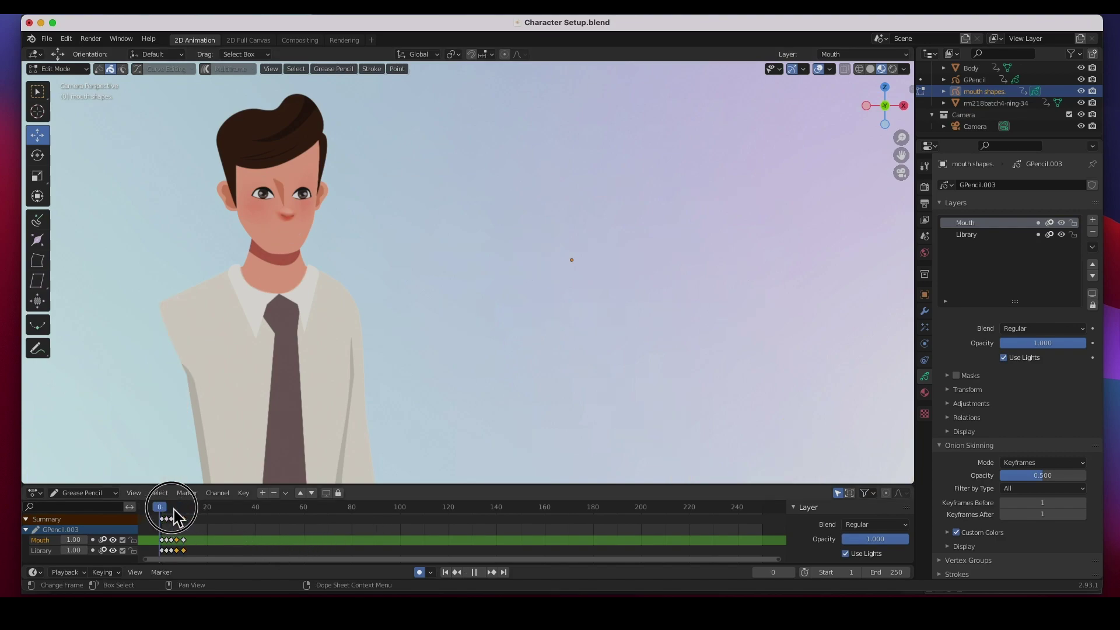
{"action": "left_click_drag", "start_coordinate": [199, 516], "coordinate": [166, 514]}
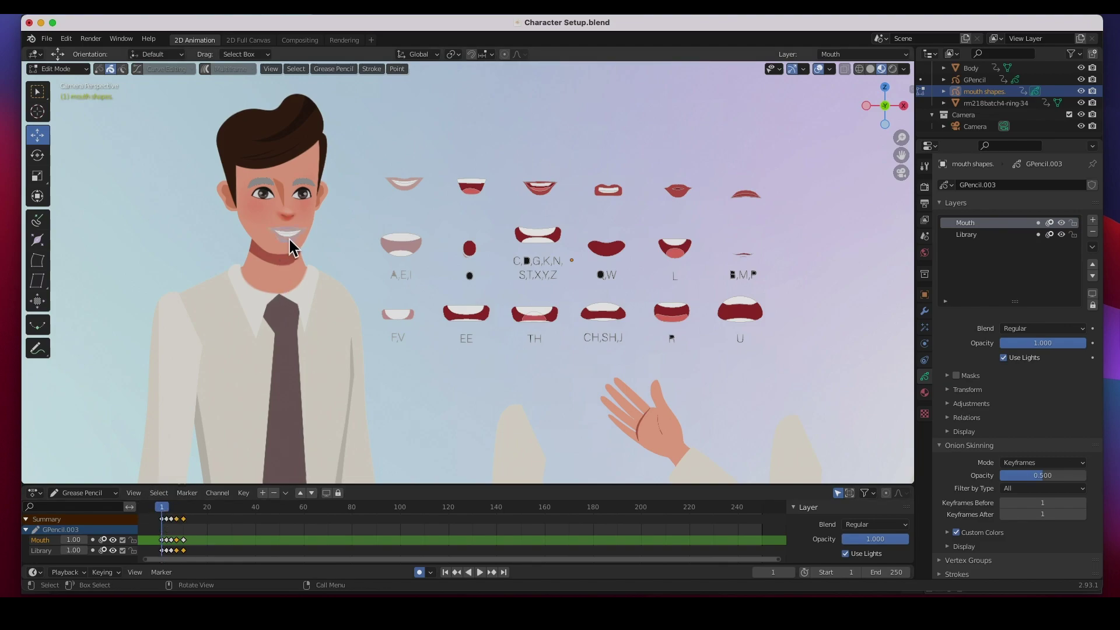
Hide the Library layer, return to Object Mode, and turn off the Mouth layer's onion skinning
{"action": "left_click", "coordinate": [1063, 236]}
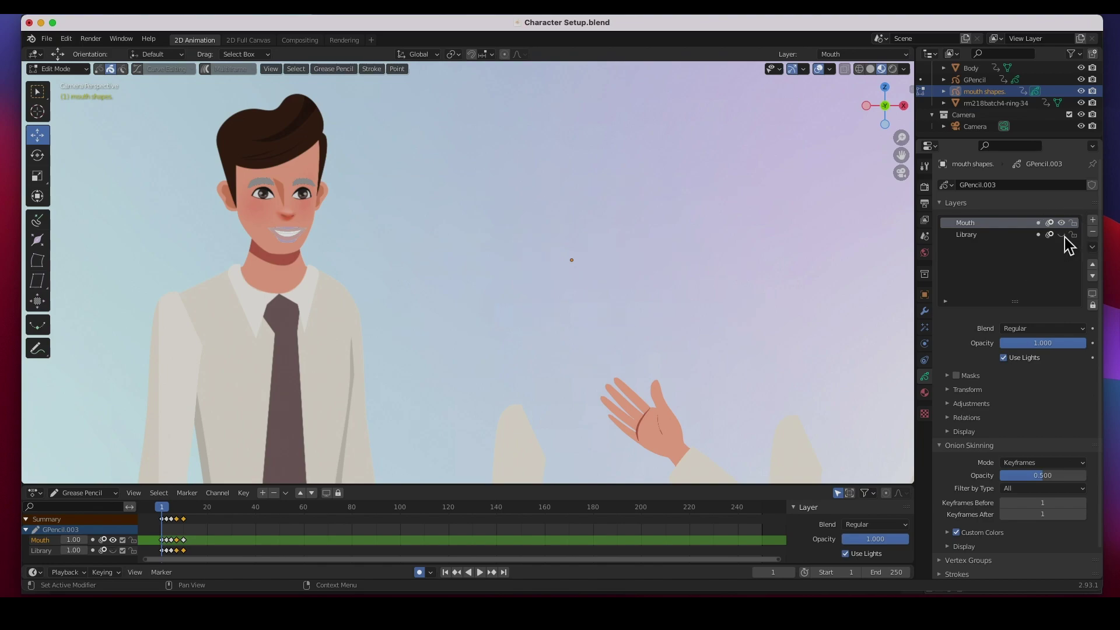
{"action": "left_click", "coordinate": [85, 71]}
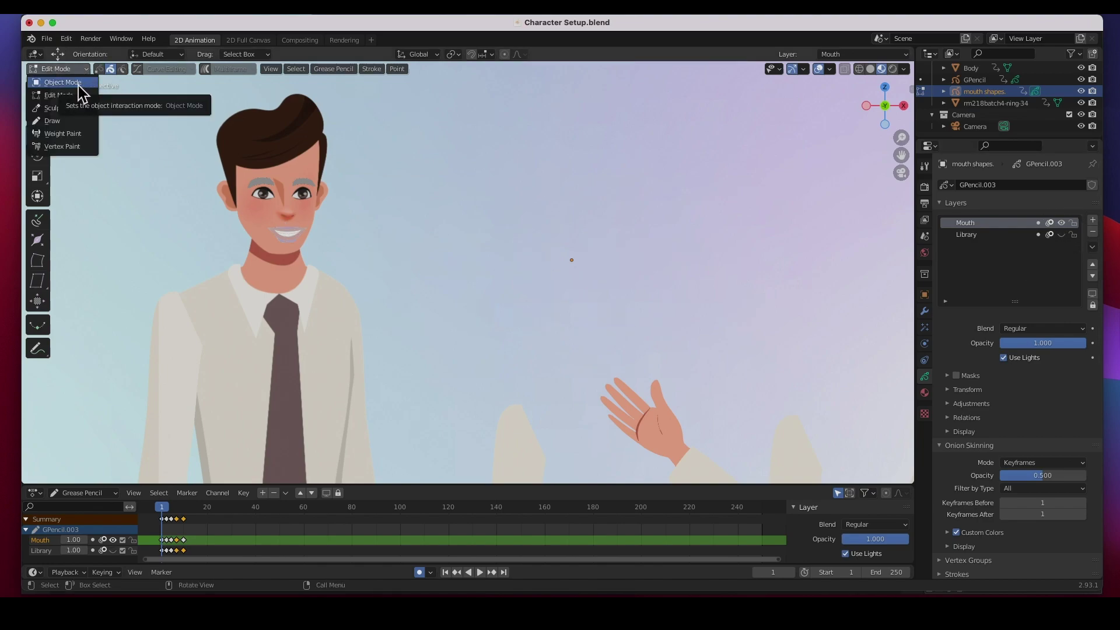
{"action": "left_click", "coordinate": [78, 85]}
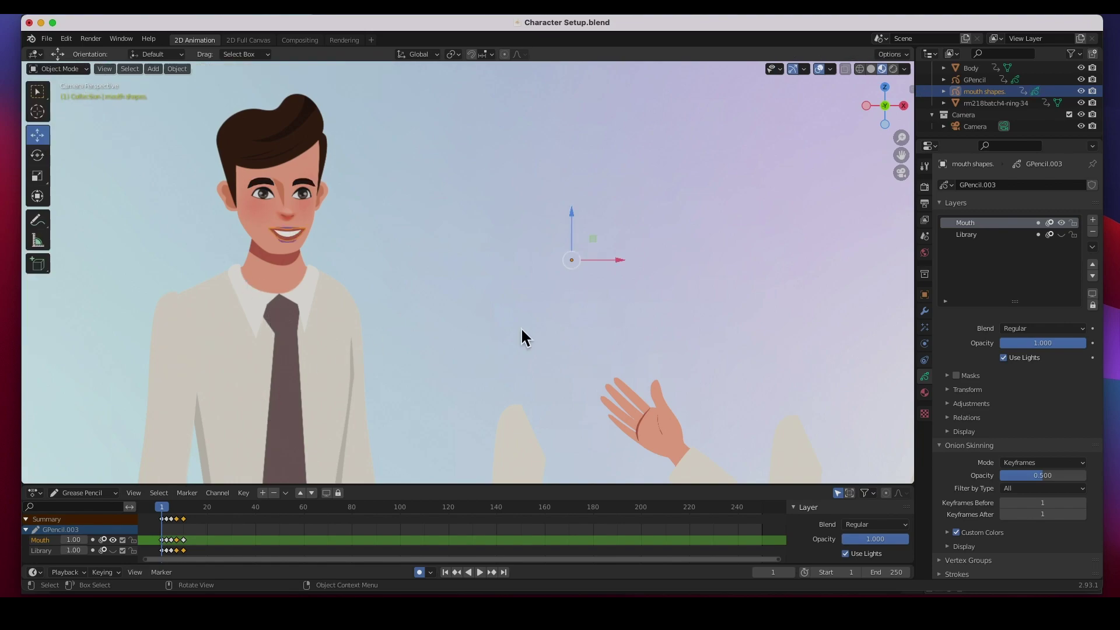
{"action": "left_click", "coordinate": [1051, 224]}
{"action": "left_click", "coordinate": [315, 272]}
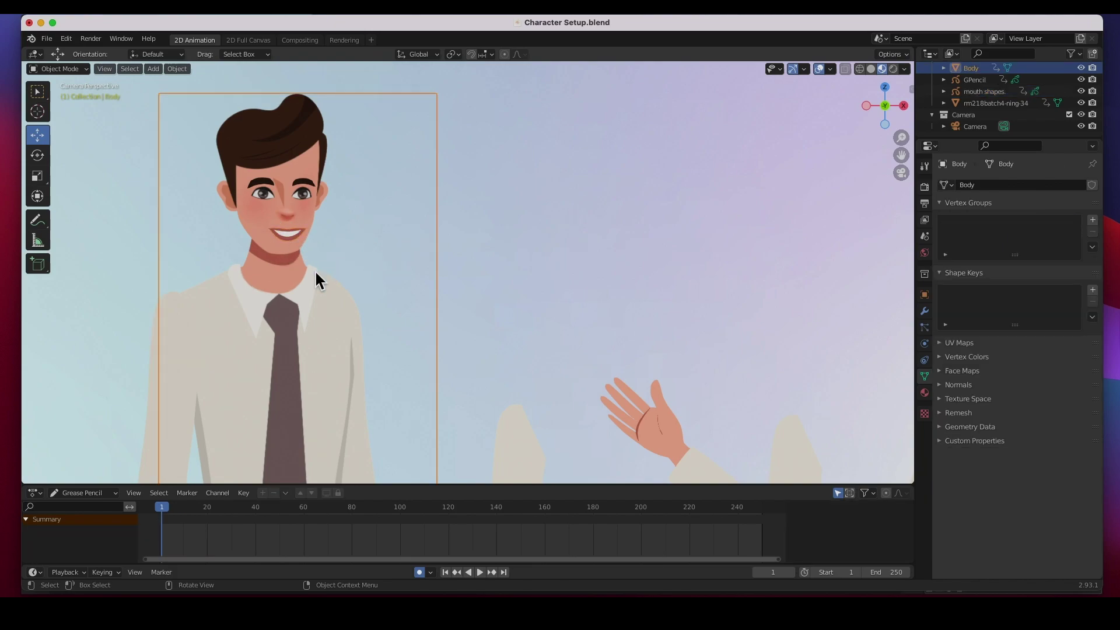
{"action": "left_click", "coordinate": [470, 346]}
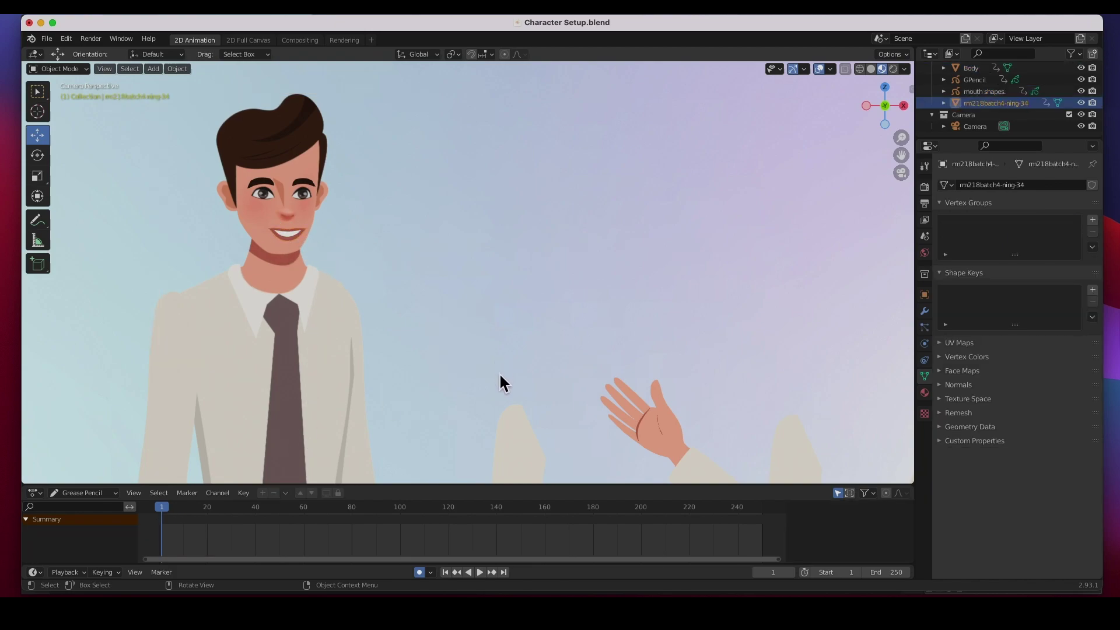
{"action": "left_click", "coordinate": [893, 572]}
Set the animation end frame to 20, play it through once, and select the arms object
{"action": "key", "text": "Return"}
{"action": "left_click", "coordinate": [479, 573]}
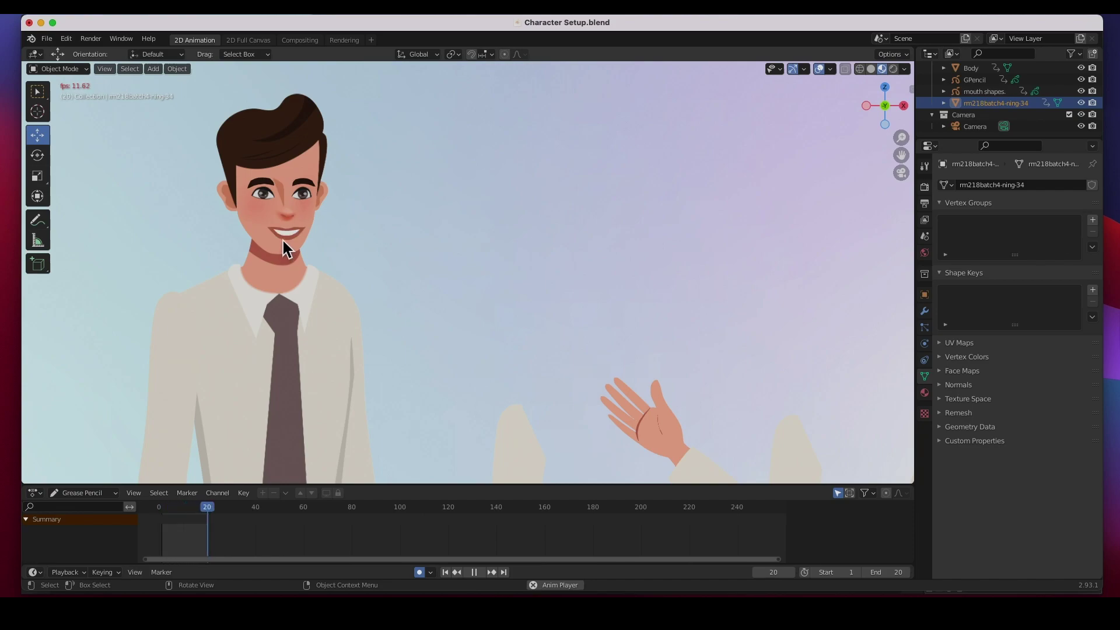
{"action": "scroll", "coordinate": [325, 349], "scroll_direction": "down", "scroll_amount": 3}
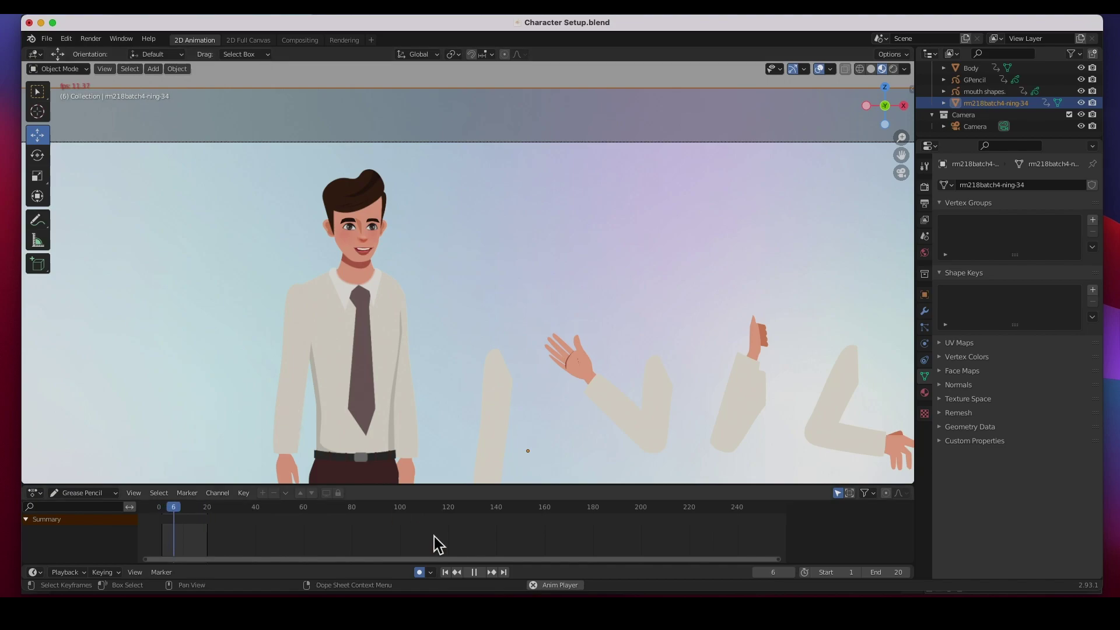
{"action": "left_click", "coordinate": [474, 572]}
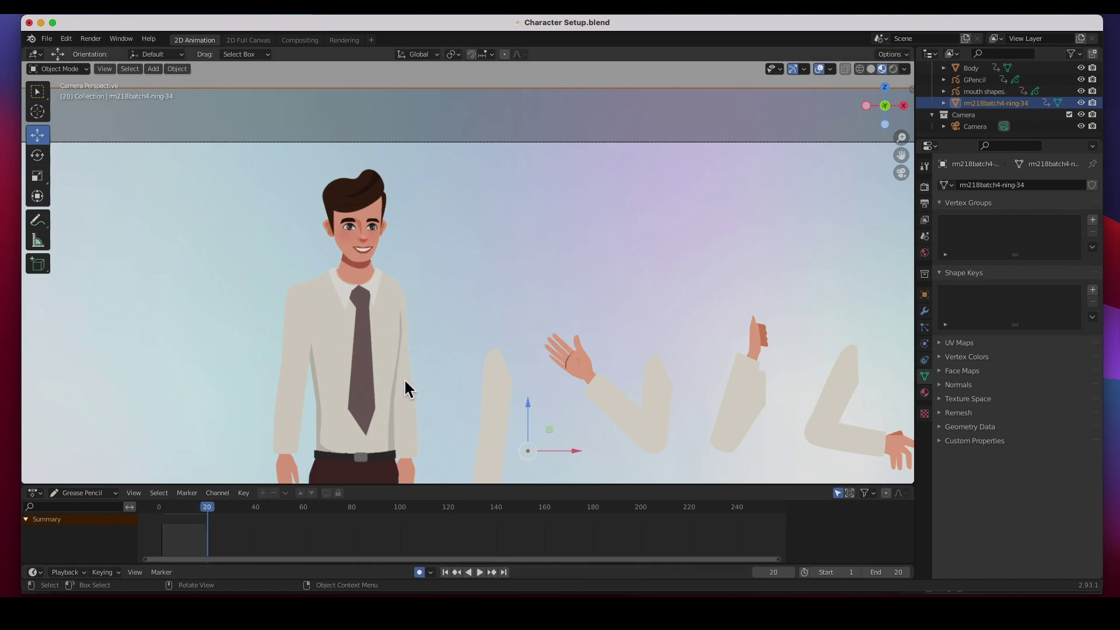
{"action": "scroll", "coordinate": [406, 373], "scroll_direction": "down", "scroll_amount": 5}
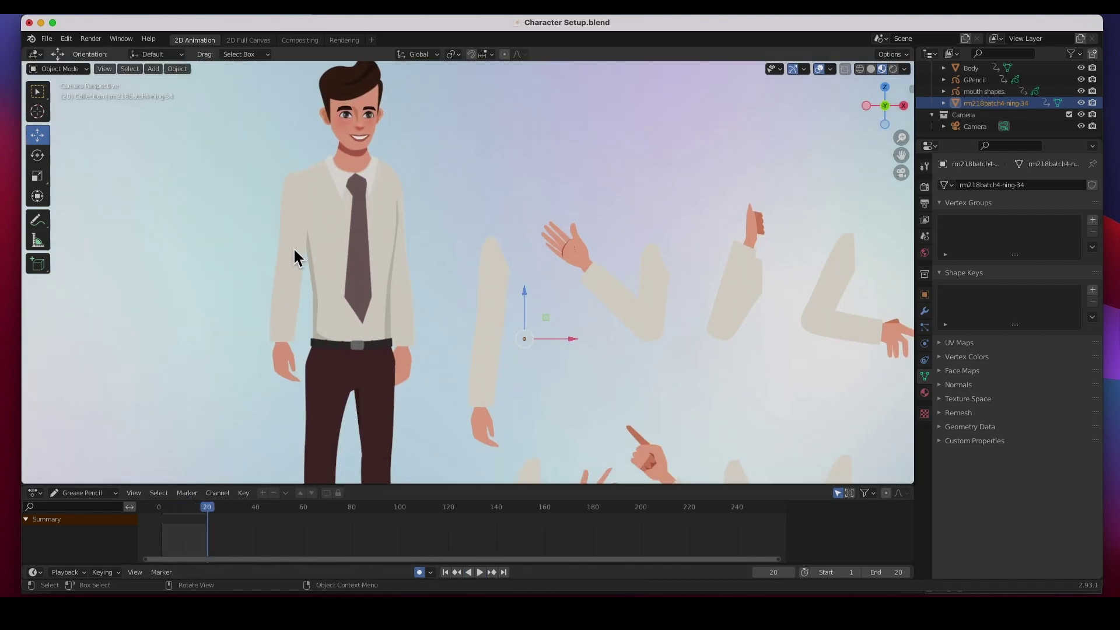
{"action": "left_click", "coordinate": [290, 246]}
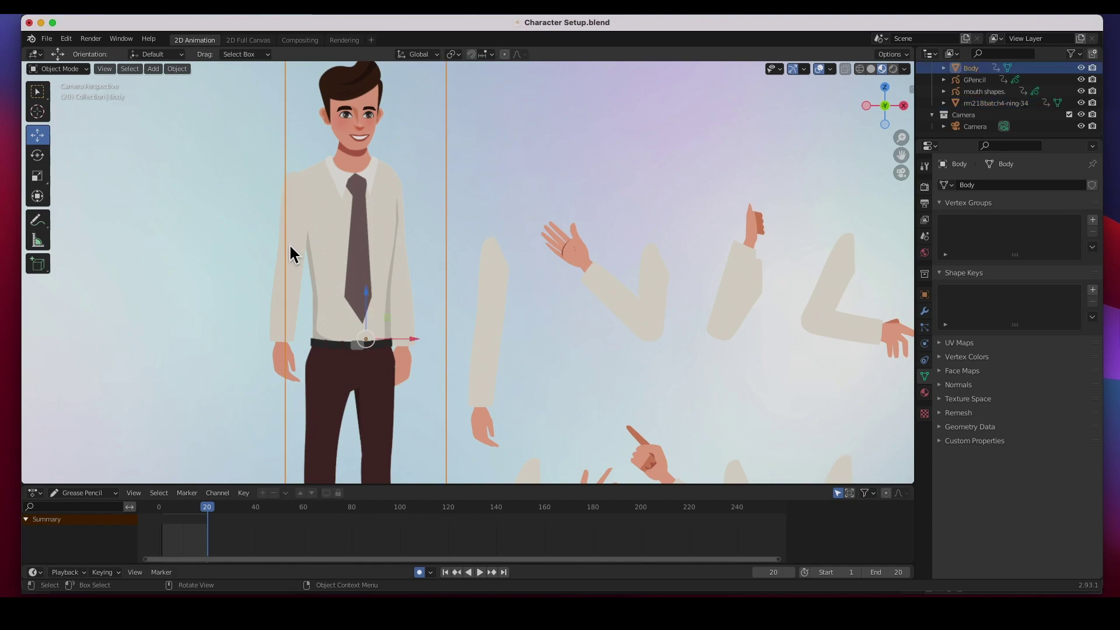
{"action": "left_click", "coordinate": [279, 274]}
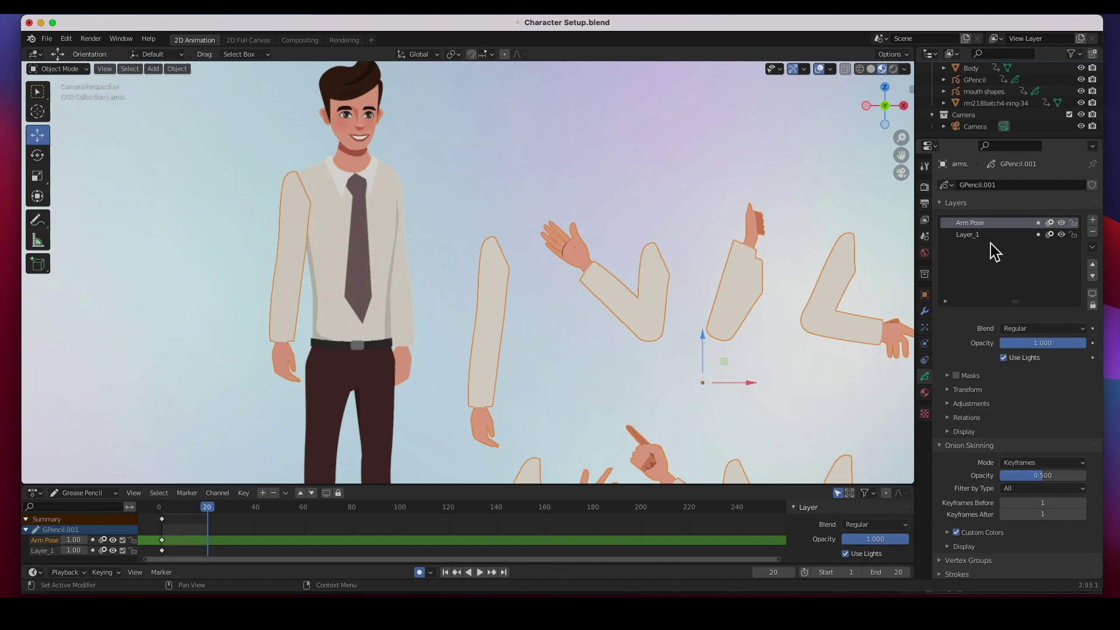
Check Layer_1's arm drawings by toggling visibility, then edit the arms object at frame 1
{"action": "left_click", "coordinate": [1062, 235]}
{"action": "left_click", "coordinate": [1062, 235]}
{"action": "left_click", "coordinate": [1062, 234]}
{"action": "left_click", "coordinate": [1062, 235]}
{"action": "left_click_drag", "start_coordinate": [211, 519], "coordinate": [162, 514]}
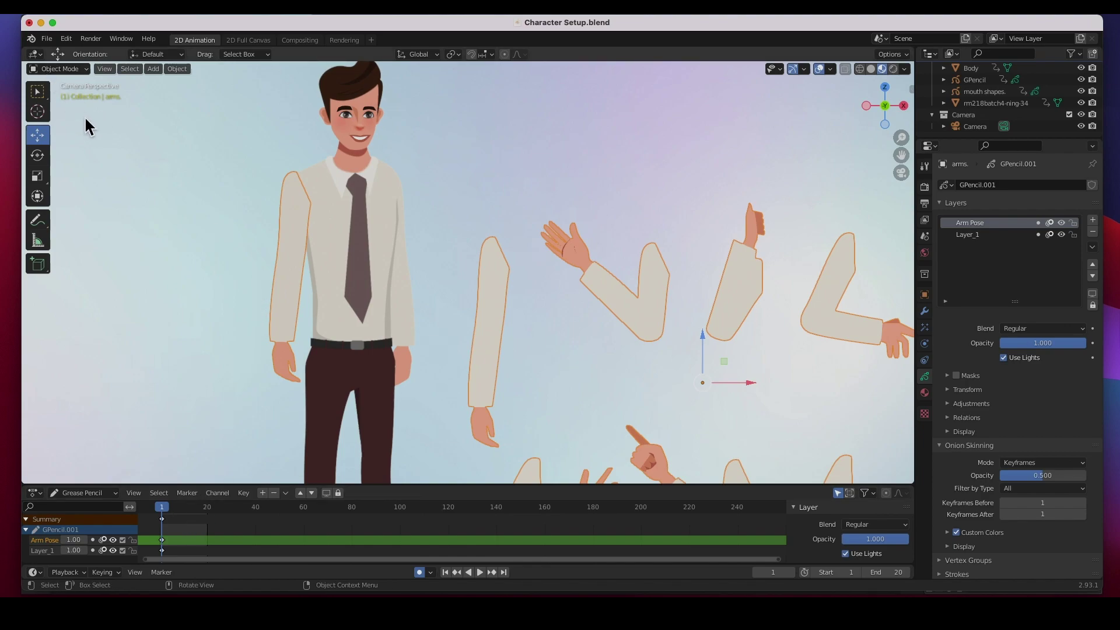
{"action": "key", "text": "Tab"}
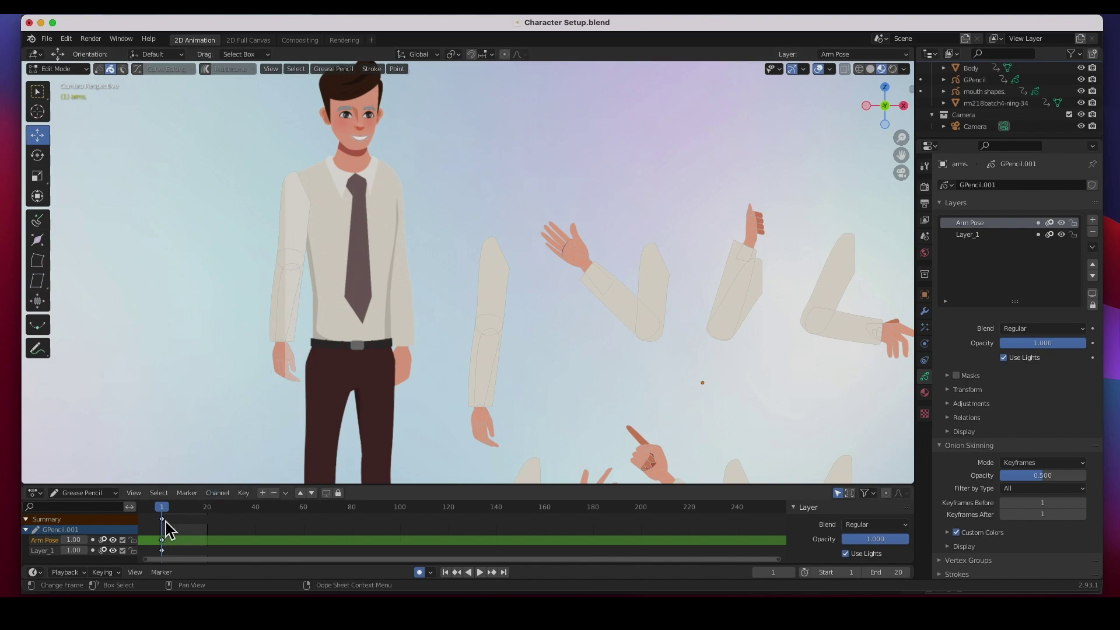
At frame 7, paste a copy of the raised waving arm onto the character's shoulder
{"action": "left_click_drag", "start_coordinate": [183, 509], "coordinate": [176, 510]}
{"action": "left_click_drag", "start_coordinate": [524, 187], "coordinate": [694, 359]}
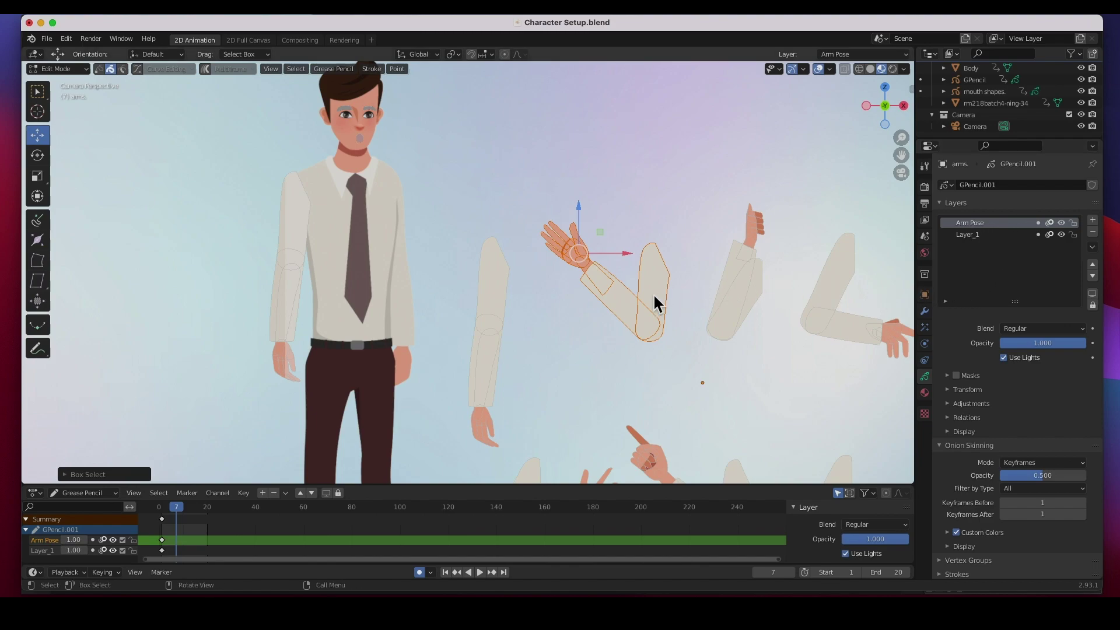
{"action": "left_click_drag", "start_coordinate": [537, 190], "coordinate": [690, 366]}
{"action": "key", "text": "ctrl+v"}
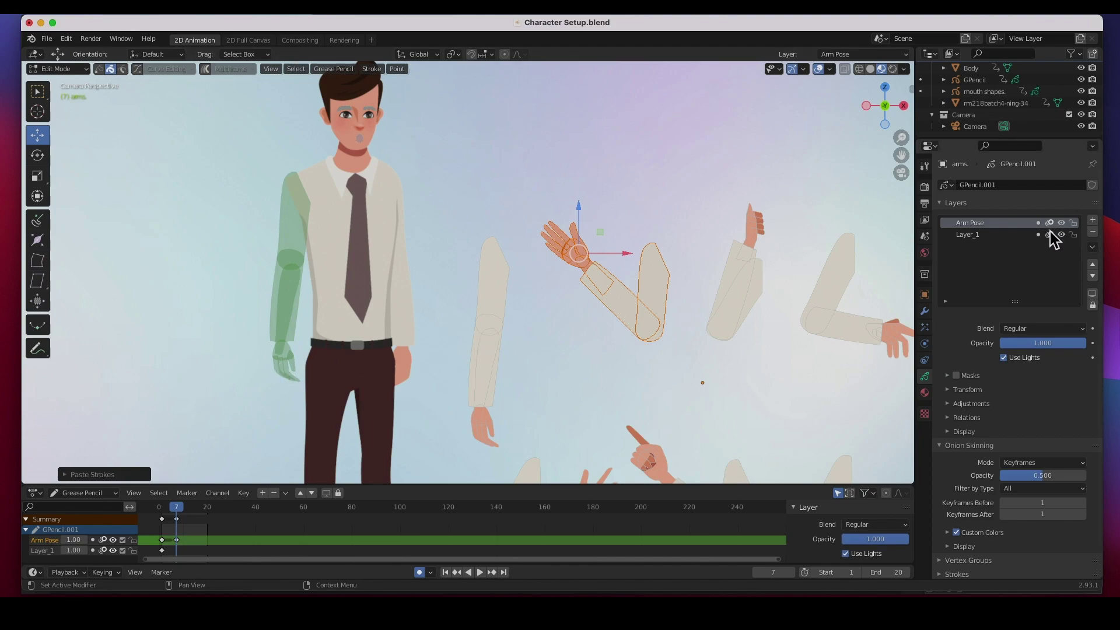
{"action": "mouse_move", "coordinate": [582, 253]}
{"action": "left_mouse_down"}
{"action": "mouse_move", "coordinate": [245, 211]}
{"action": "mouse_move", "coordinate": [227, 190]}
{"action": "left_mouse_up"}
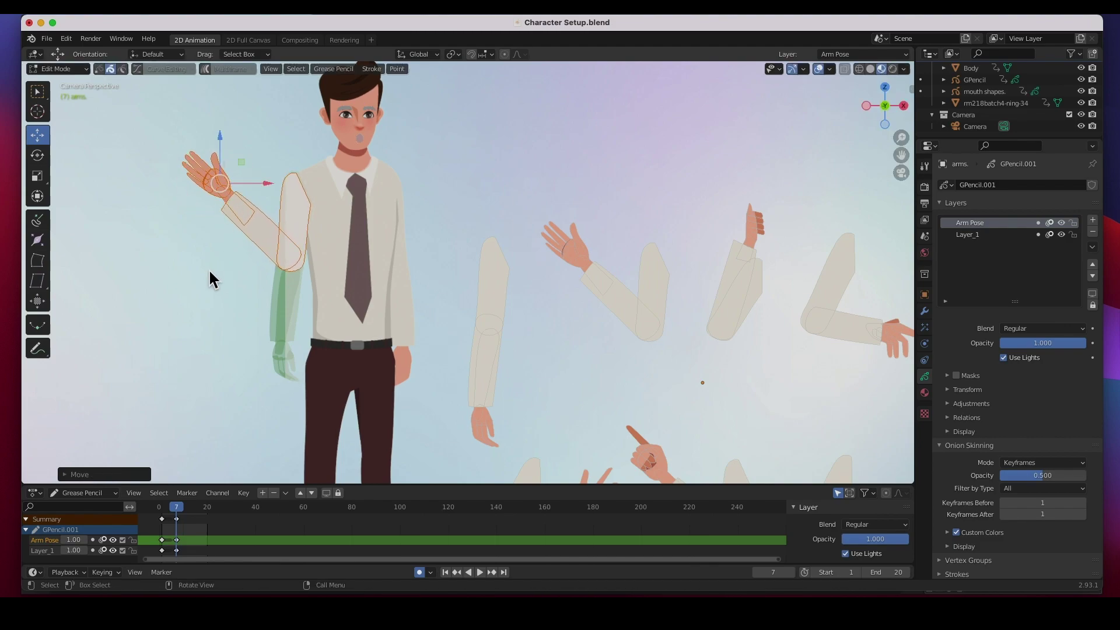
Paste a copy of the bent arm at frame 12 and move it up onto the character's chest
{"action": "left_click", "coordinate": [175, 513]}
{"action": "key", "text": "space"}
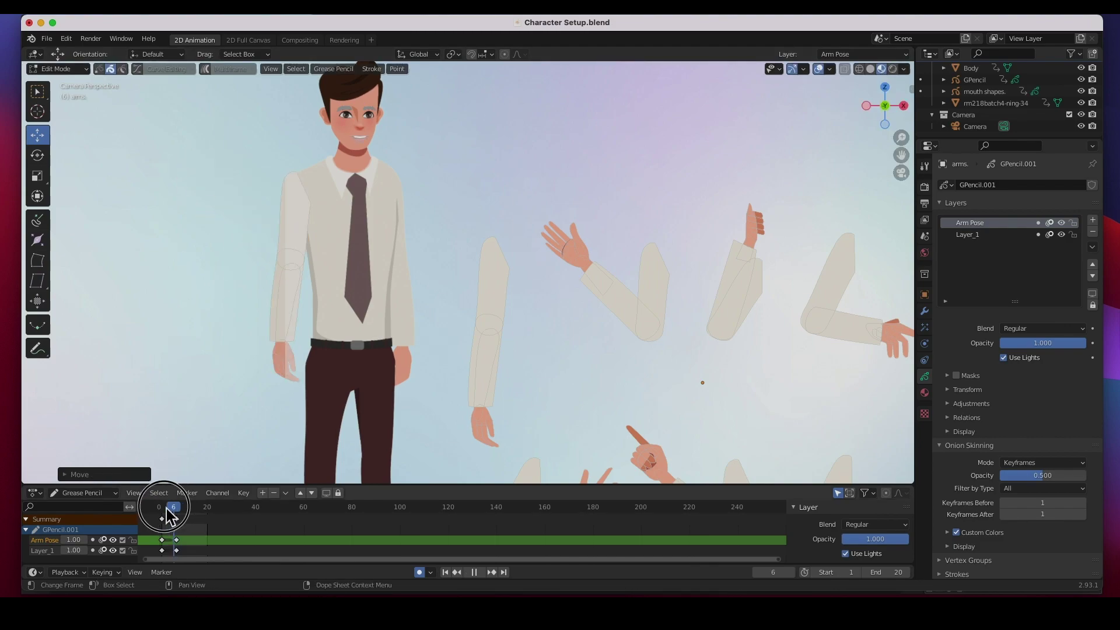
{"action": "mouse_move", "coordinate": [178, 515]}
{"action": "left_mouse_down"}
{"action": "mouse_move", "coordinate": [158, 514]}
{"action": "mouse_move", "coordinate": [193, 517]}
{"action": "left_mouse_up"}
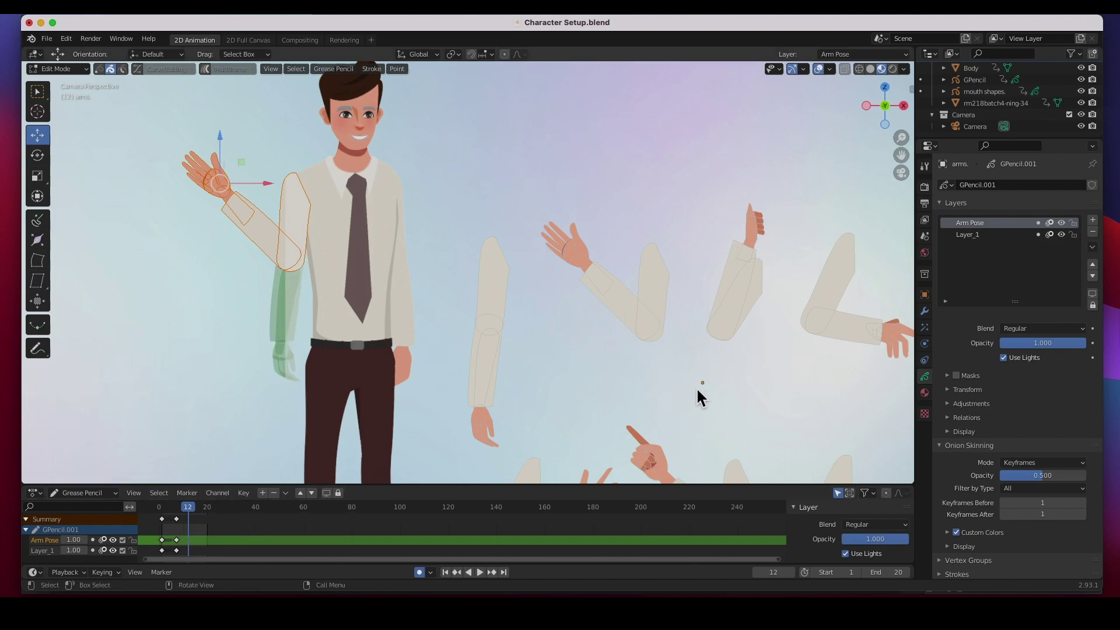
{"action": "scroll", "coordinate": [695, 386], "scroll_direction": "down", "scroll_amount": 2}
{"action": "mouse_move", "coordinate": [477, 404]}
{"action": "left_mouse_down"}
{"action": "mouse_move", "coordinate": [570, 466]}
{"action": "mouse_move", "coordinate": [577, 488]}
{"action": "left_mouse_up"}
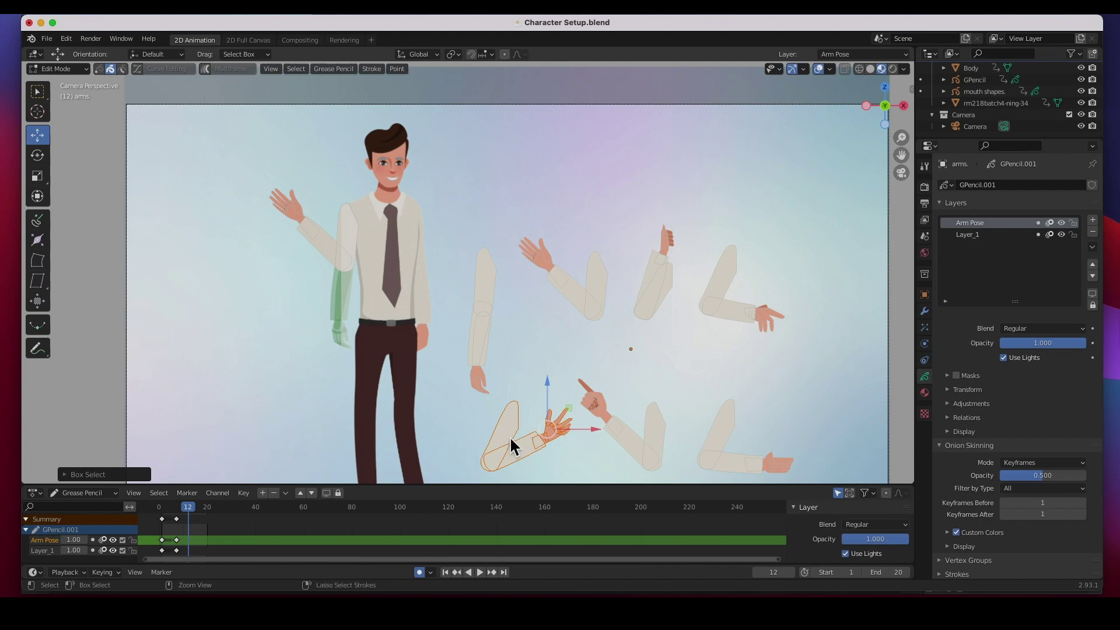
{"action": "key", "text": "ctrl+v"}
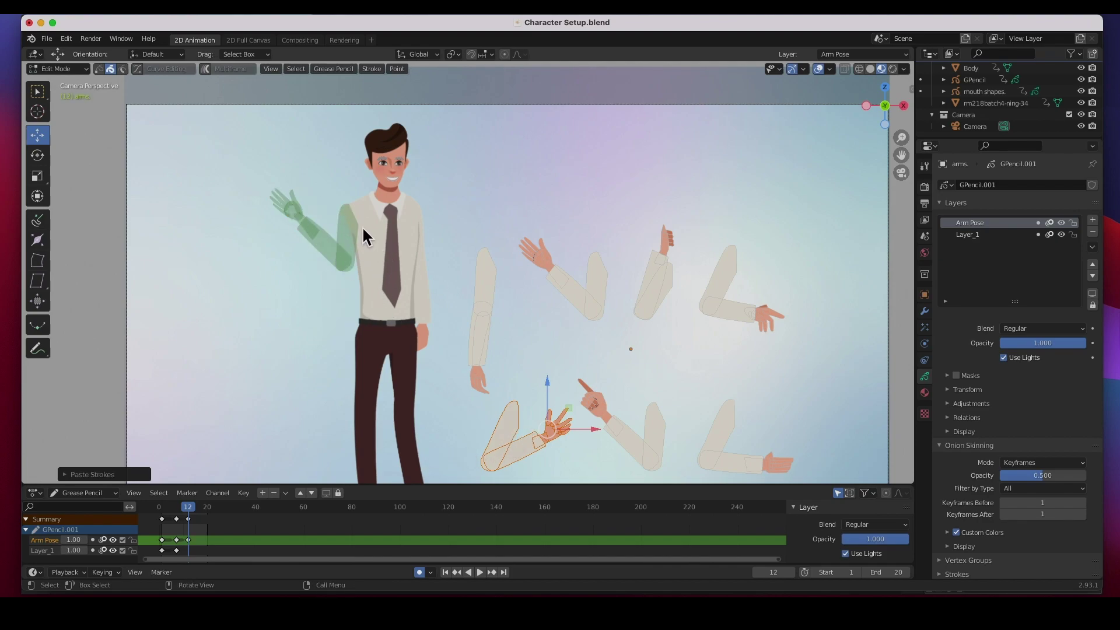
{"action": "mouse_move", "coordinate": [547, 434]}
{"action": "left_mouse_down"}
{"action": "mouse_move", "coordinate": [458, 367]}
{"action": "mouse_move", "coordinate": [379, 233]}
{"action": "left_mouse_up"}
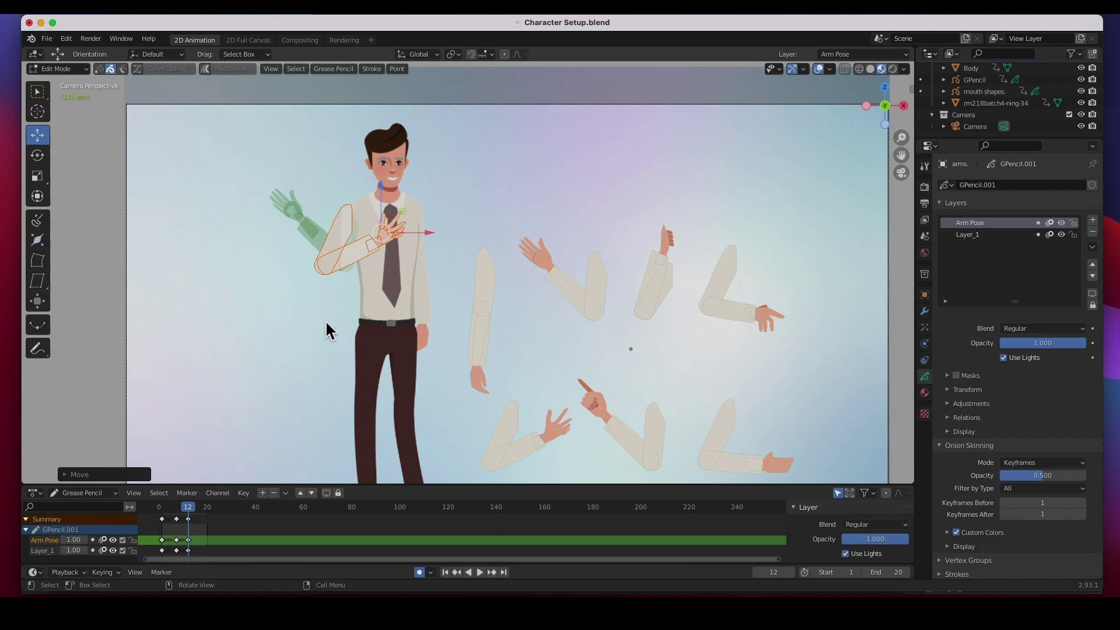
At frame 17, key a pasted copy of the straight hanging arm, placed at the shoulder
{"action": "key", "text": "space"}
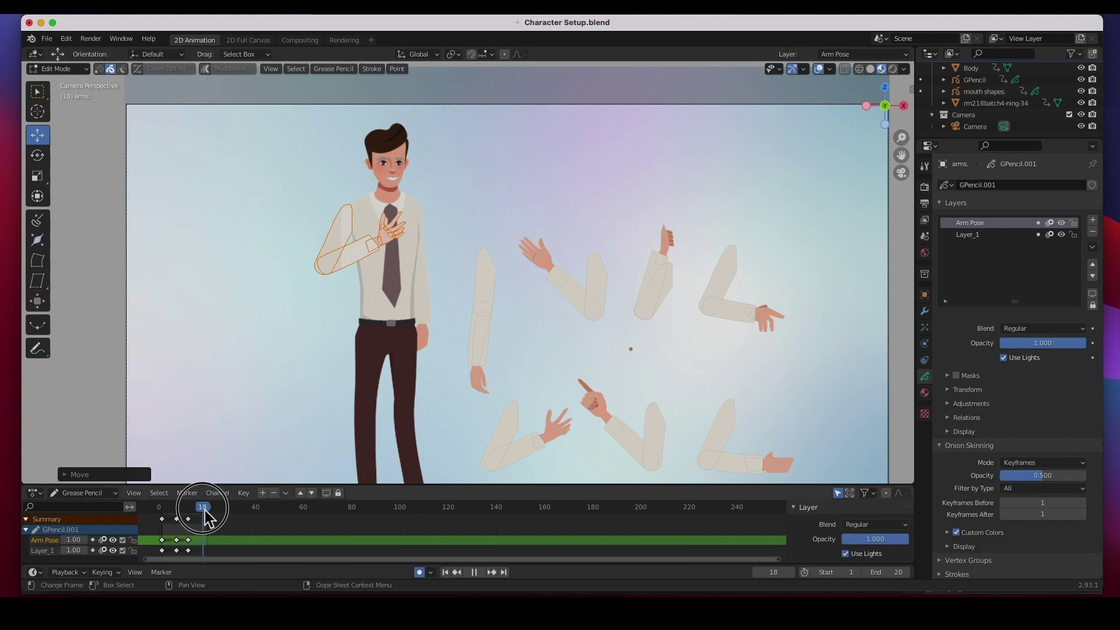
{"action": "left_click_drag", "start_coordinate": [202, 516], "coordinate": [202, 517]}
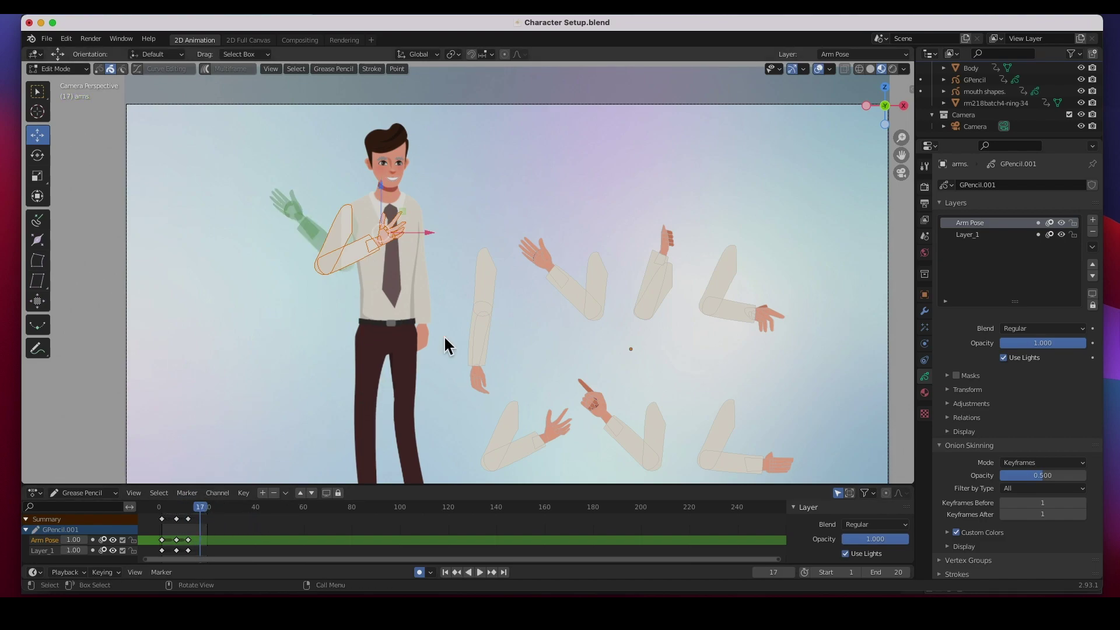
{"action": "mouse_move", "coordinate": [456, 234]}
{"action": "left_mouse_down"}
{"action": "mouse_move", "coordinate": [482, 370]}
{"action": "mouse_move", "coordinate": [502, 397]}
{"action": "left_mouse_up"}
{"action": "key", "text": "ctrl+c"}
{"action": "key", "text": "ctrl+v"}
{"action": "key", "text": "g"}
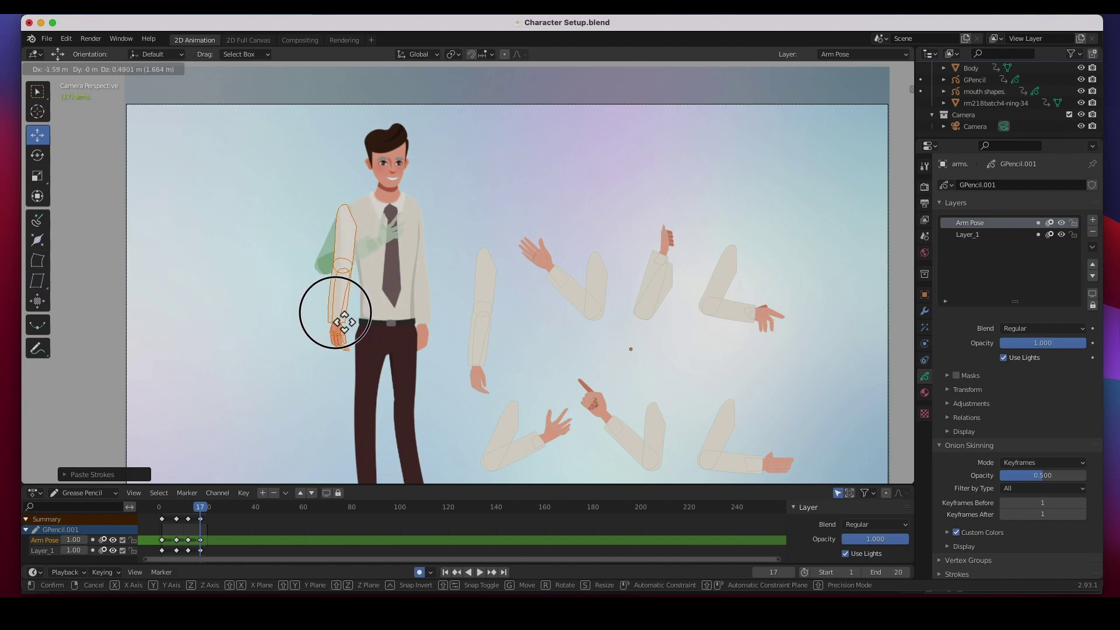
{"action": "left_click", "coordinate": [344, 322]}
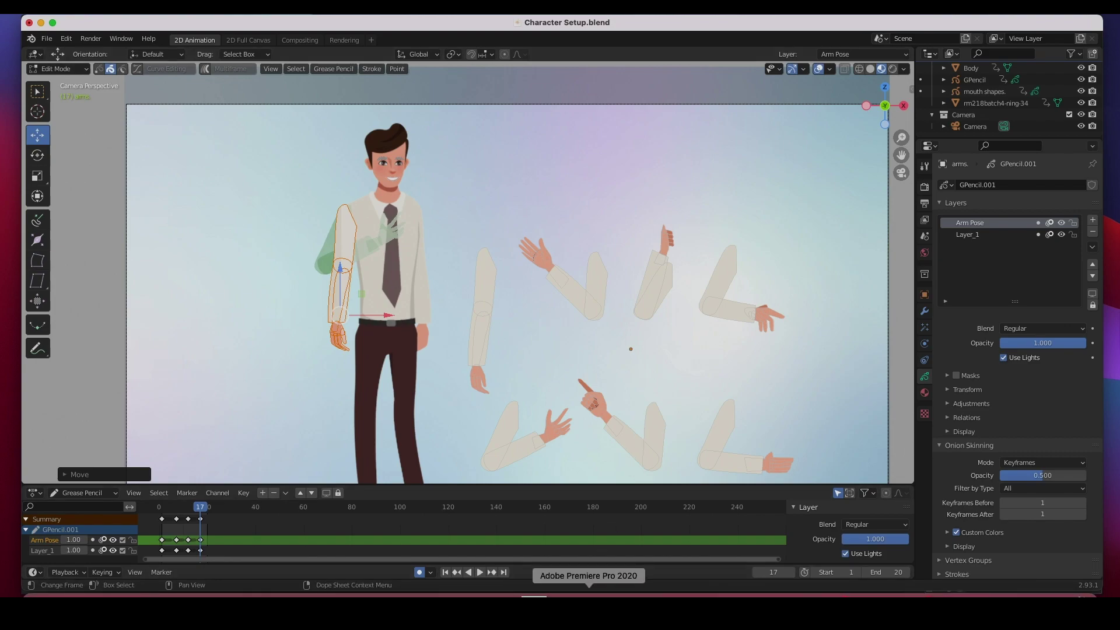
In Adobe Animate, drag another Box symbol instance from the Library onto the stage
{"action": "left_click", "coordinate": [672, 595]}
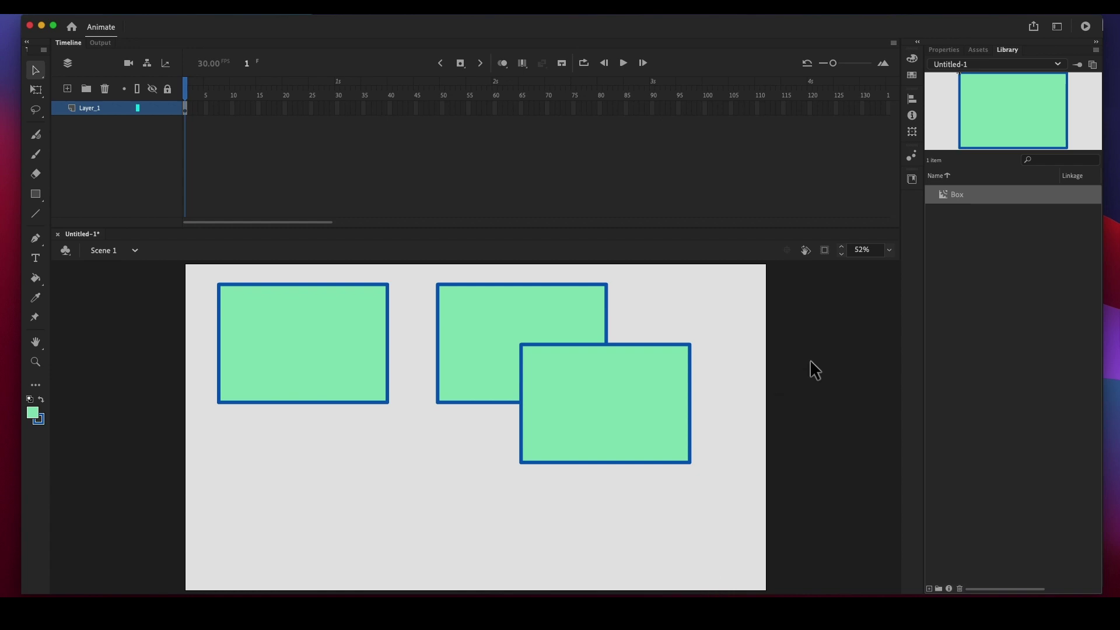
{"action": "left_click_drag", "start_coordinate": [950, 196], "coordinate": [558, 439]}
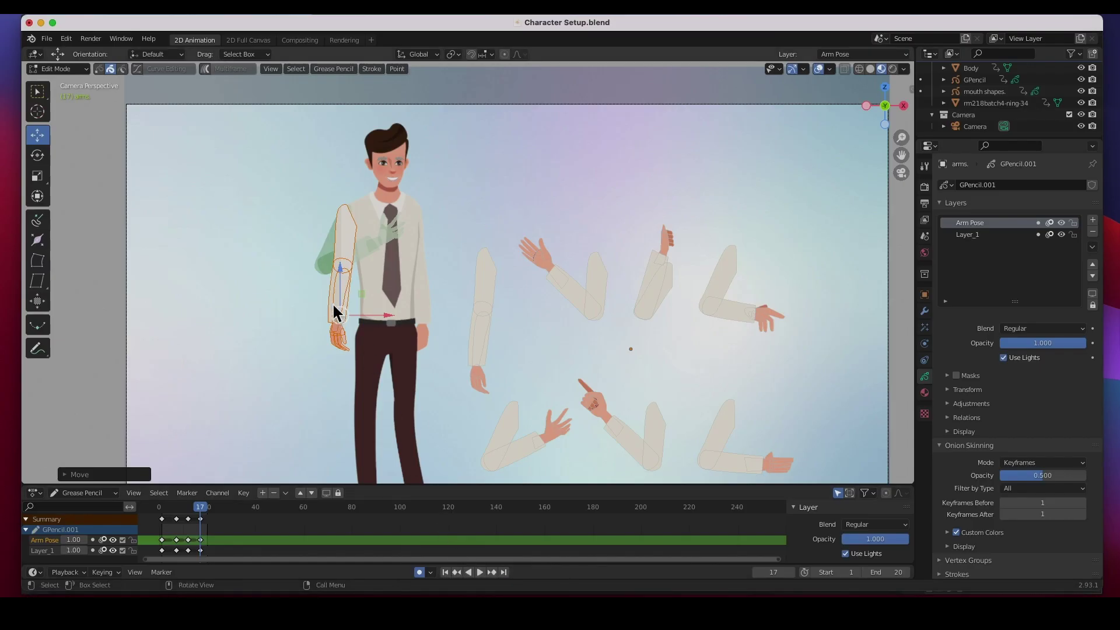
Go back to frame 4 and switch the arms object to Object Mode
{"action": "left_click_drag", "start_coordinate": [208, 516], "coordinate": [169, 513]}
{"action": "left_click", "coordinate": [75, 72]}
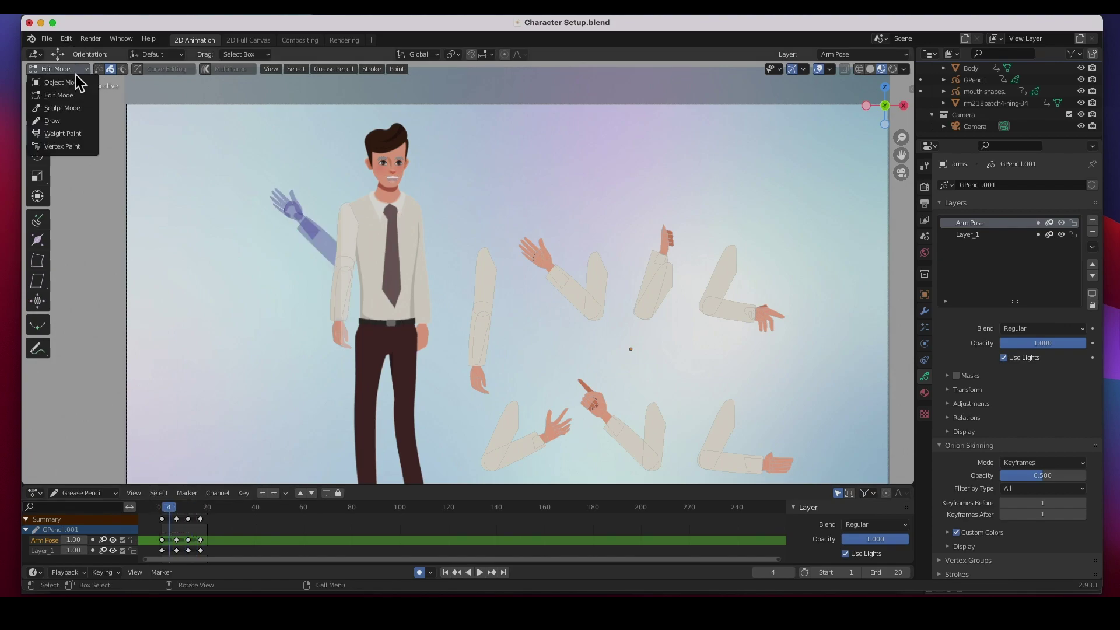
{"action": "left_click", "coordinate": [65, 82]}
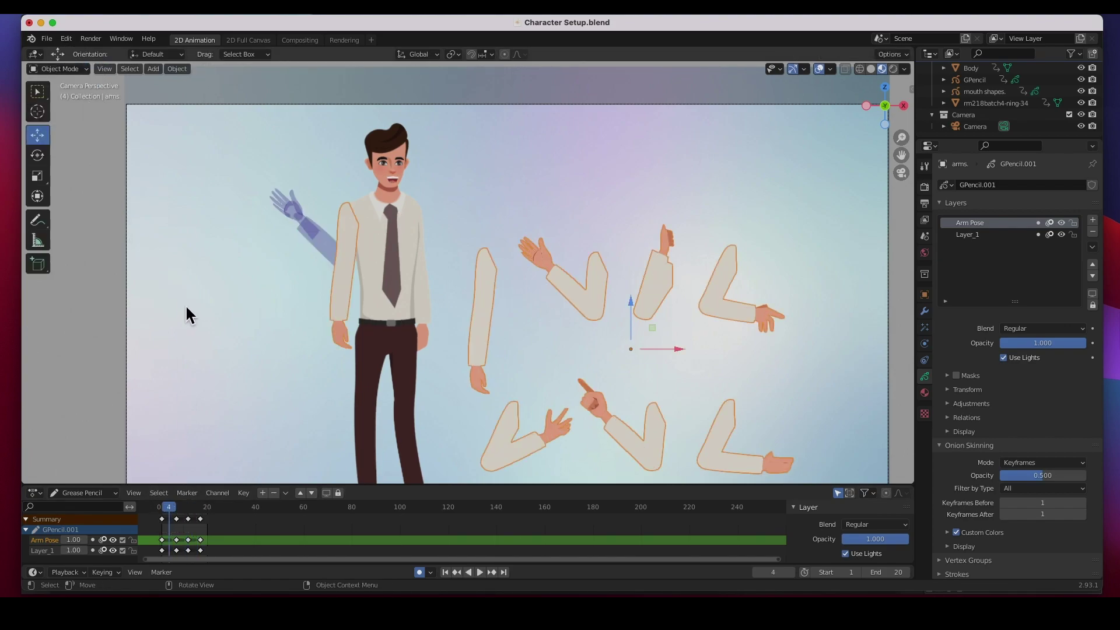
Turn off onion skinning on the Arm Pose and Layer_1 layers, then deselect the arms
{"action": "left_click", "coordinate": [1051, 222]}
{"action": "left_click", "coordinate": [1051, 234]}
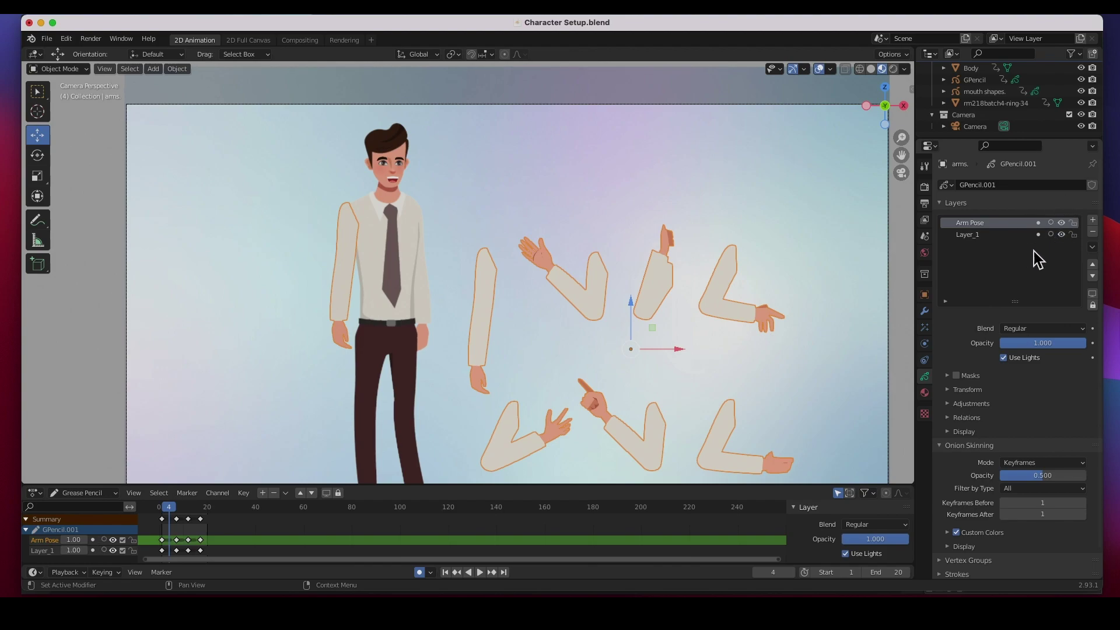
{"action": "left_click", "coordinate": [98, 338]}
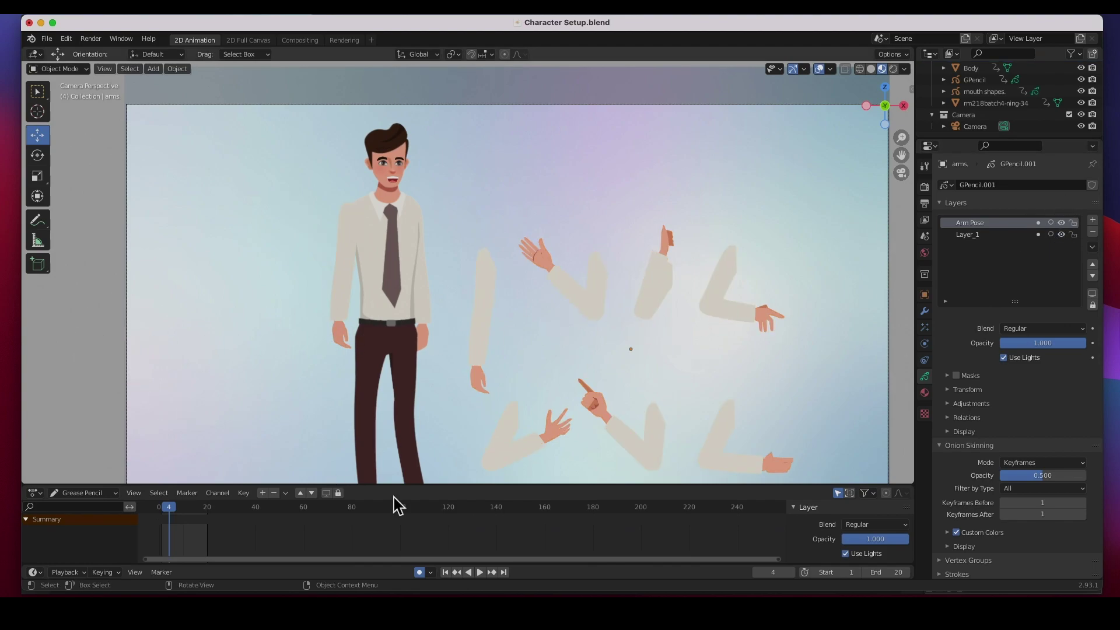
Play the arm-pose animation, briefly hiding Layer_1's spare arm drawings, then stop playback
{"action": "left_click", "coordinate": [479, 572]}
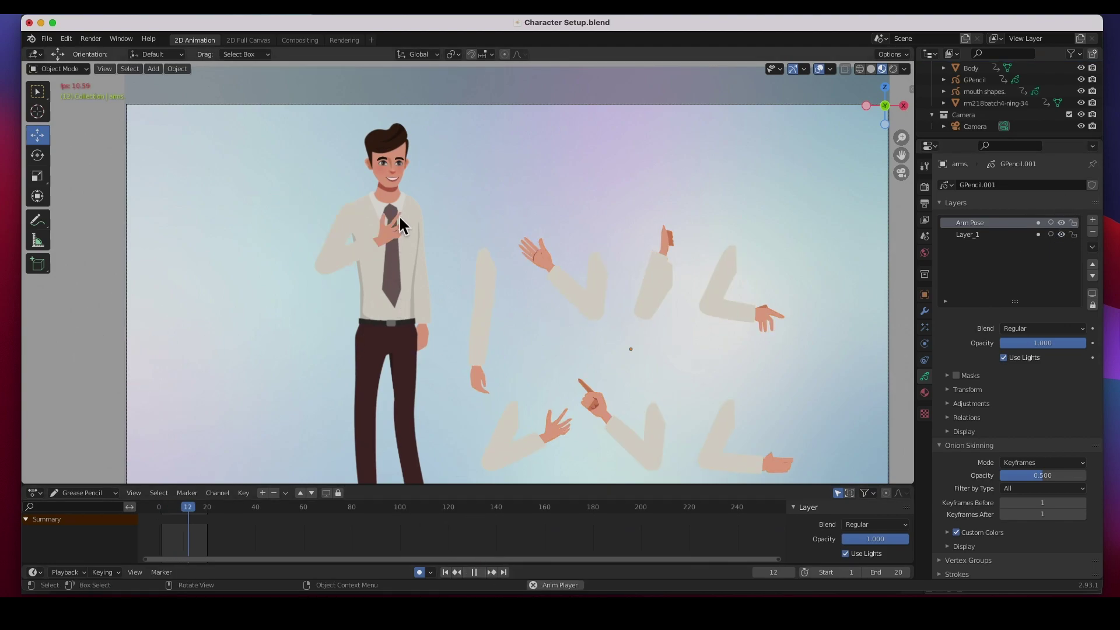
{"action": "scroll", "coordinate": [396, 181], "scroll_direction": "up", "scroll_amount": 2}
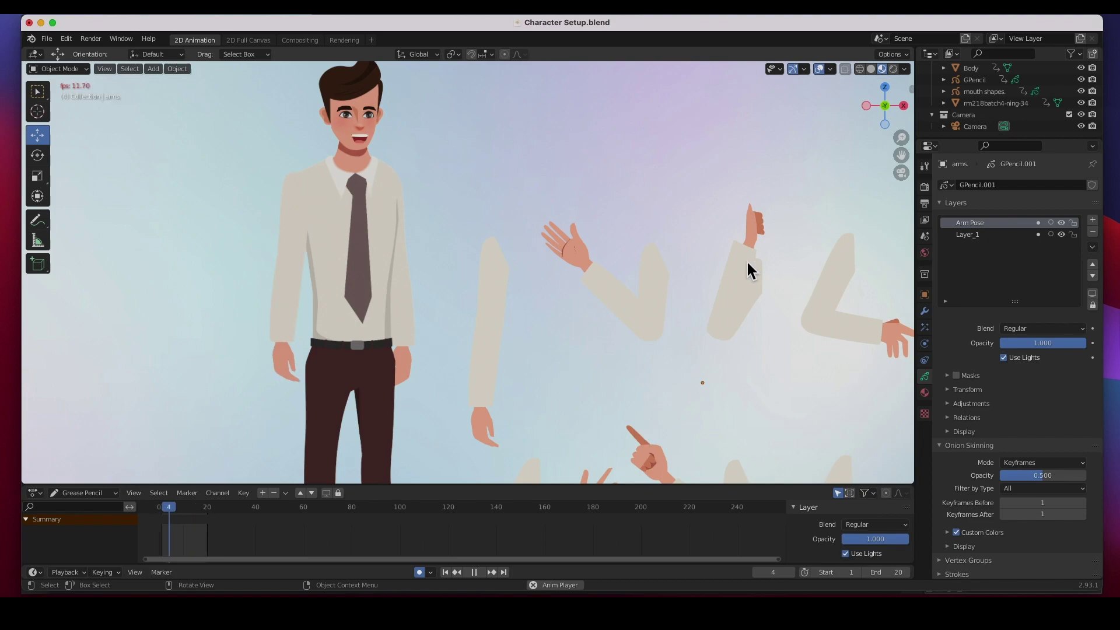
{"action": "left_click", "coordinate": [1062, 234]}
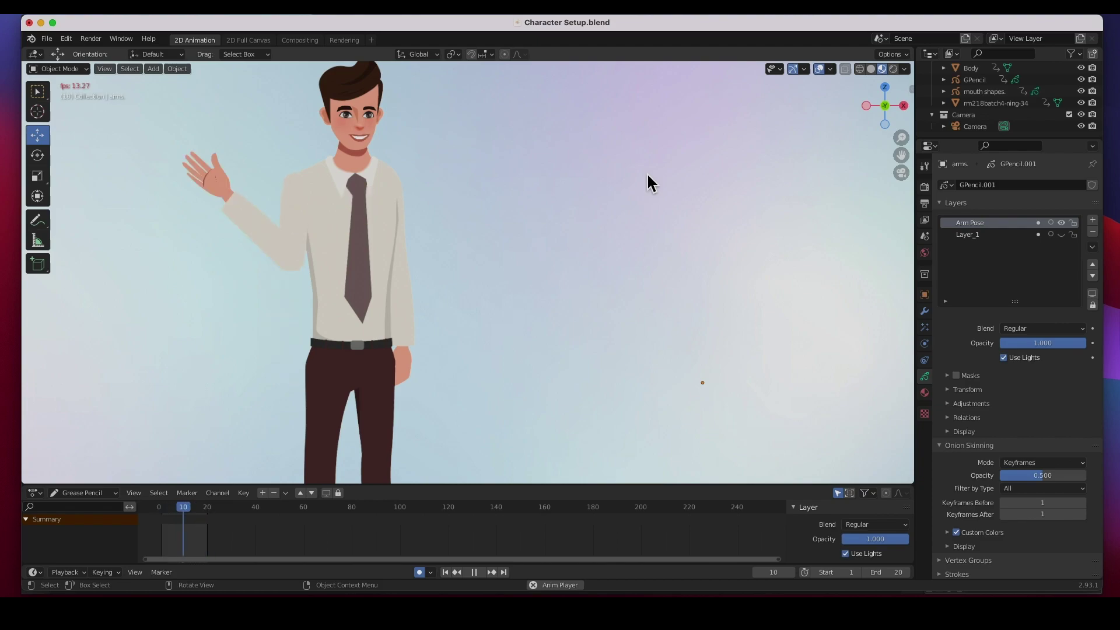
{"action": "left_click", "coordinate": [1062, 235]}
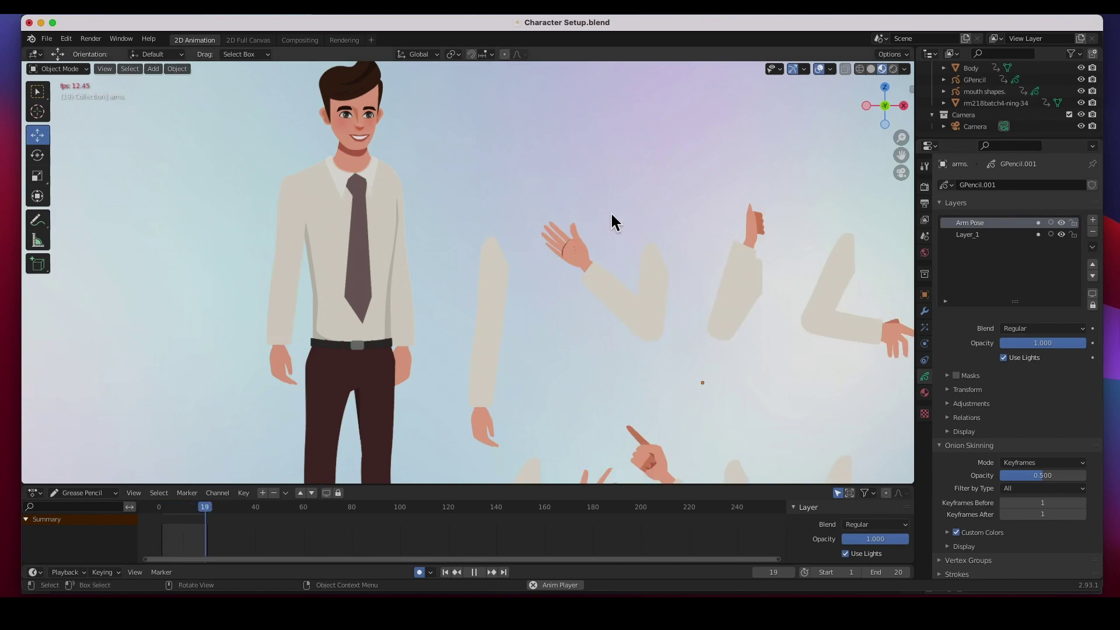
{"action": "left_click", "coordinate": [609, 184]}
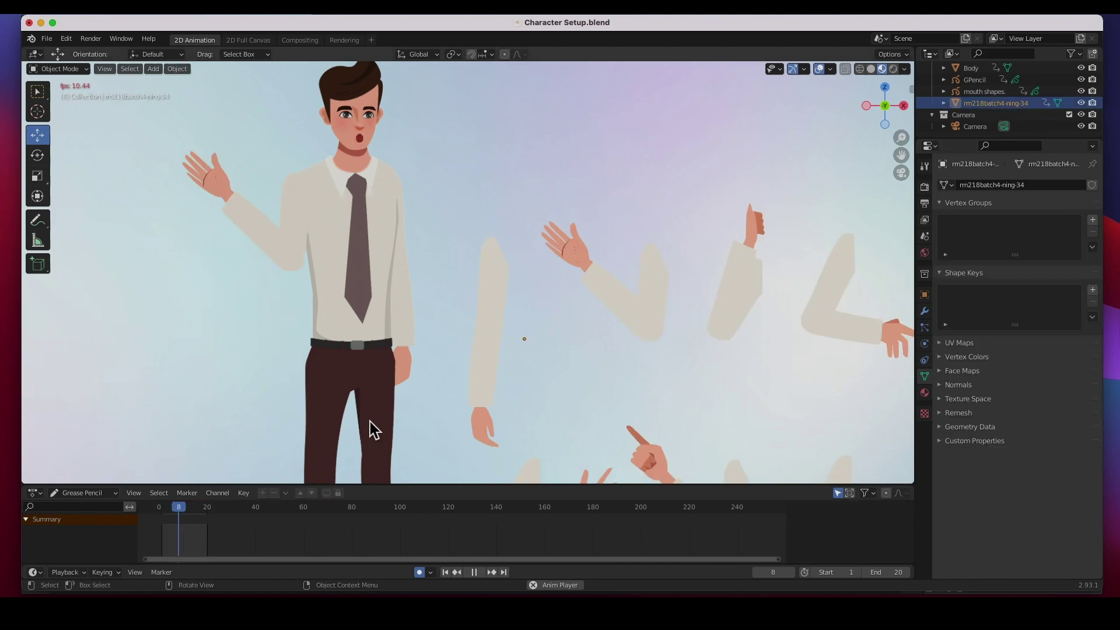
{"action": "left_click", "coordinate": [475, 572]}
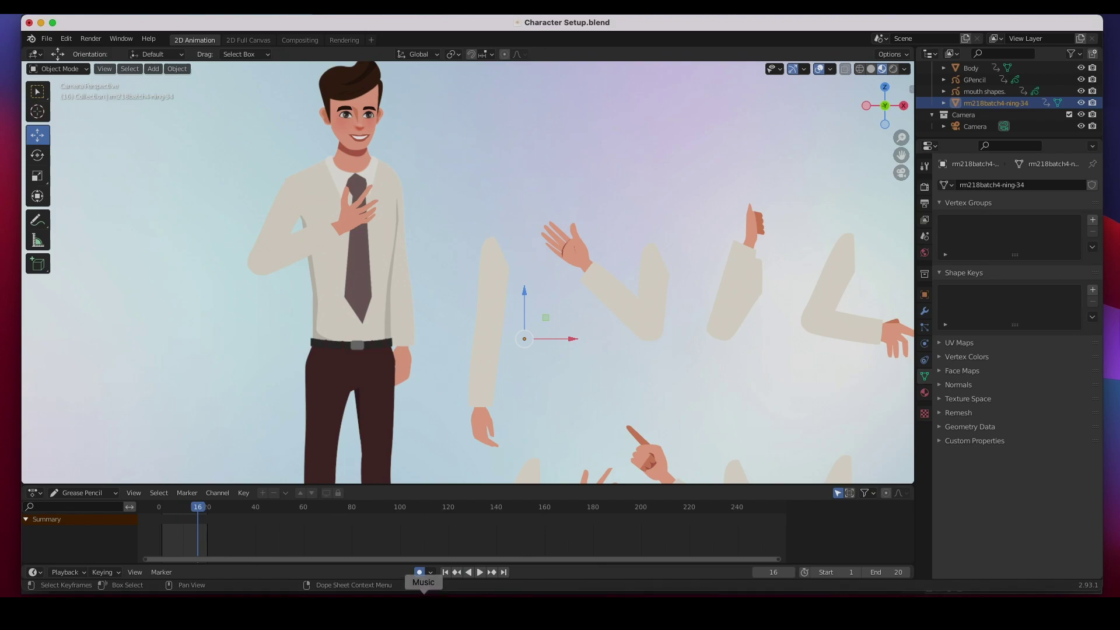
{"action": "left_click", "coordinate": [93, 609]}
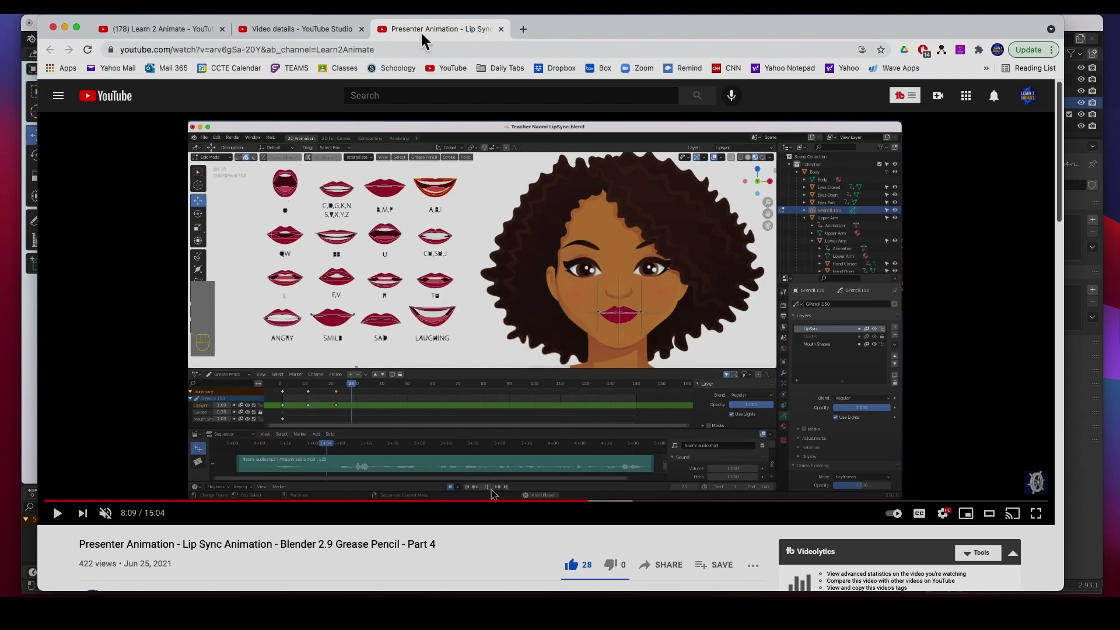
{"action": "left_click", "coordinate": [29, 433]}
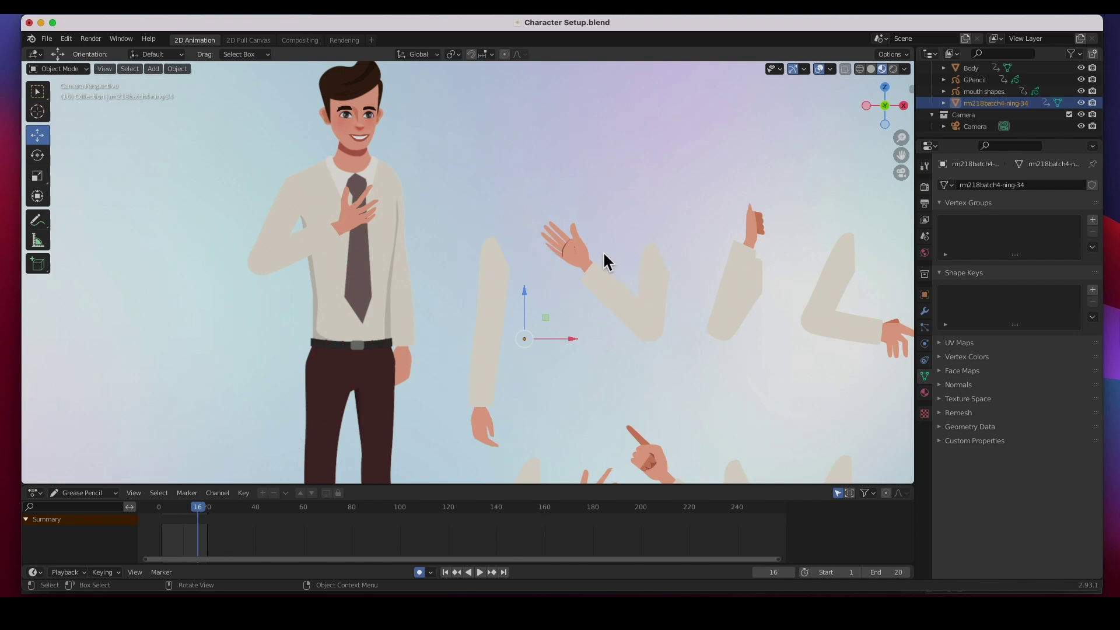
Make the mouth-shapes Library layer visible beside the character and play the animation
{"action": "left_click", "coordinate": [986, 92]}
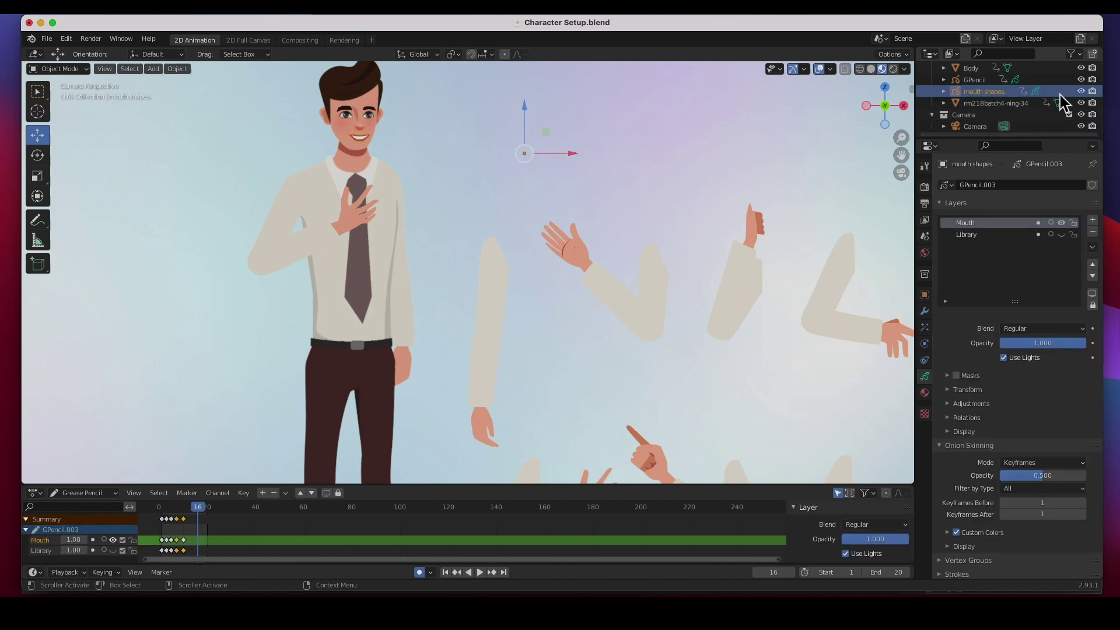
{"action": "left_click", "coordinate": [1062, 234]}
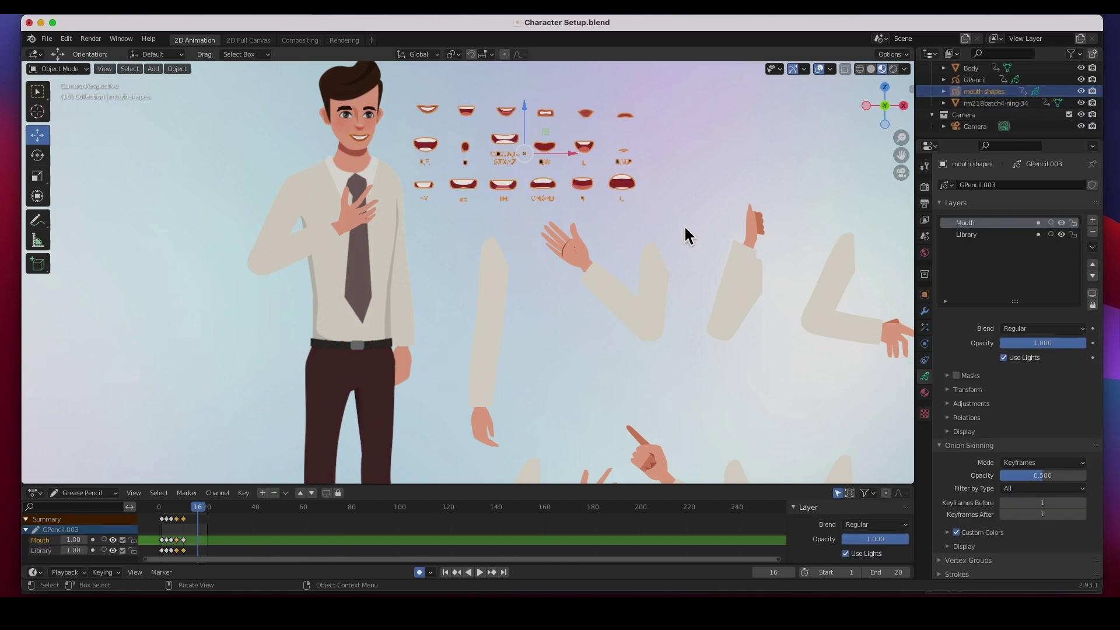
{"action": "left_click", "coordinate": [695, 155]}
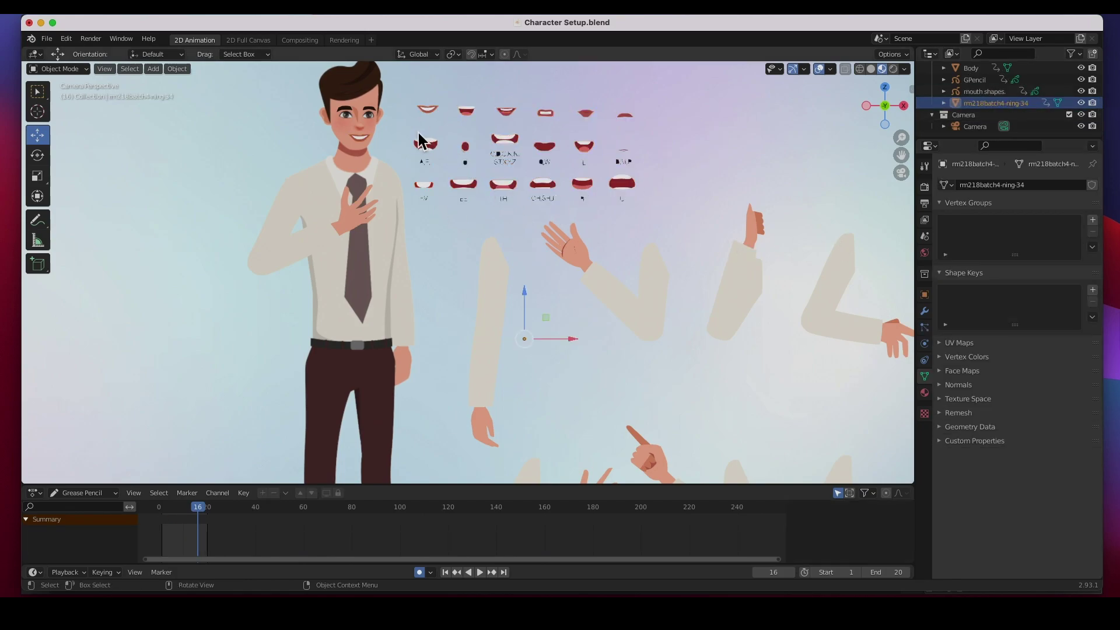
{"action": "left_click", "coordinate": [481, 572]}
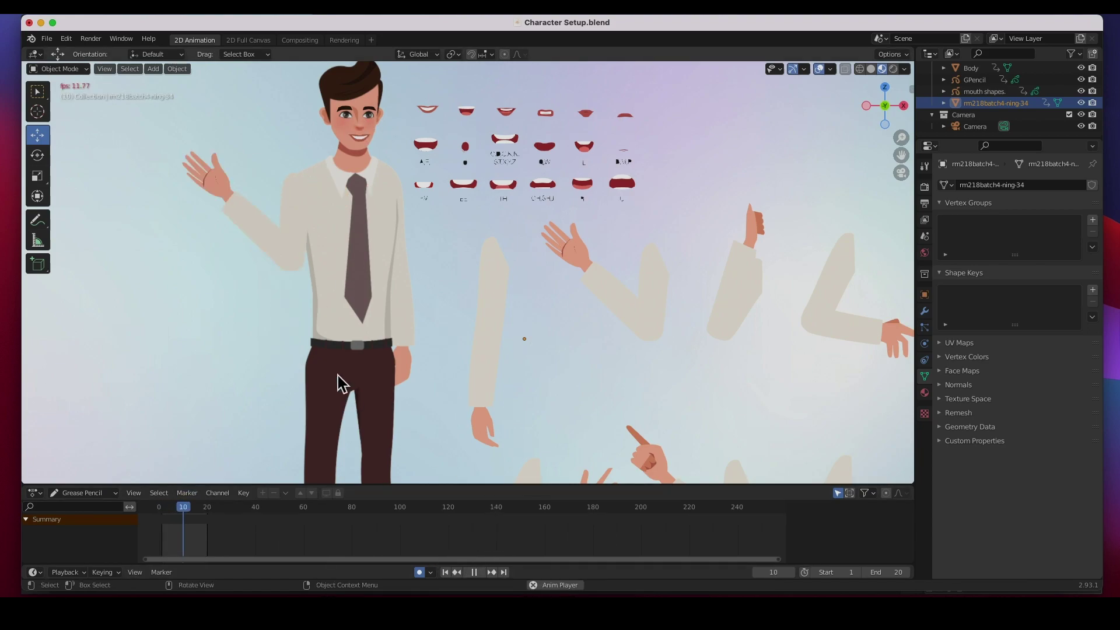